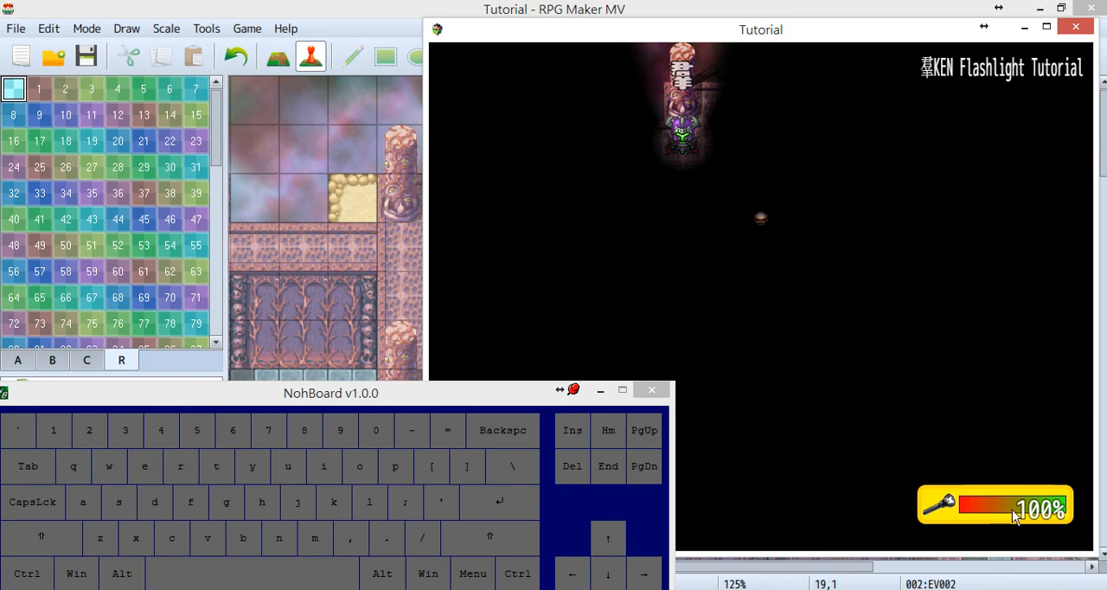
key(ctrl)
key(ctrl)
key(ctrl)
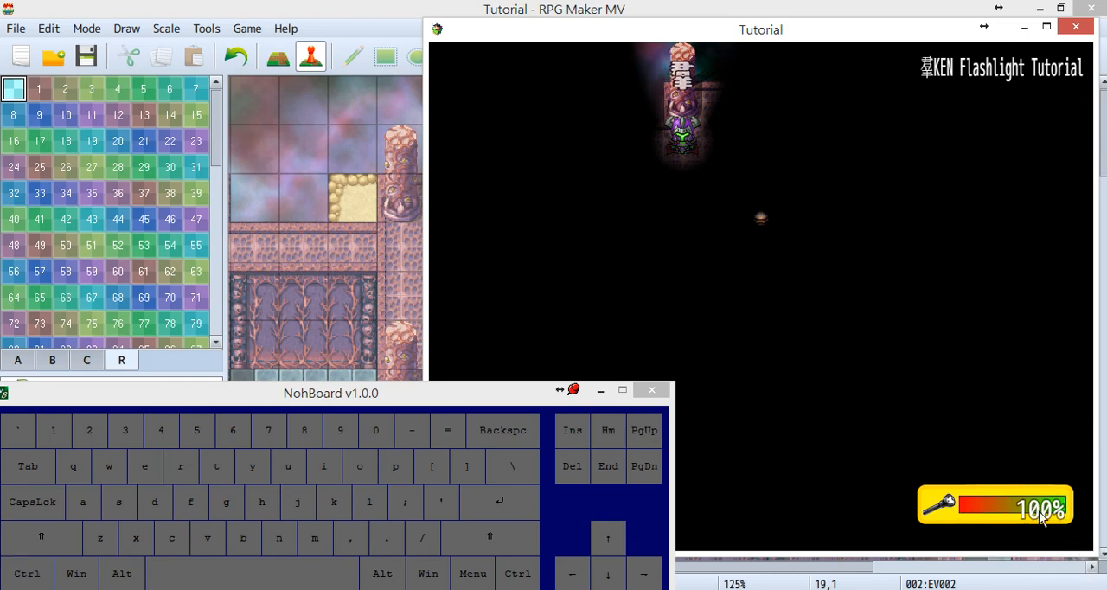
key(ctrl)
key(ctrl)
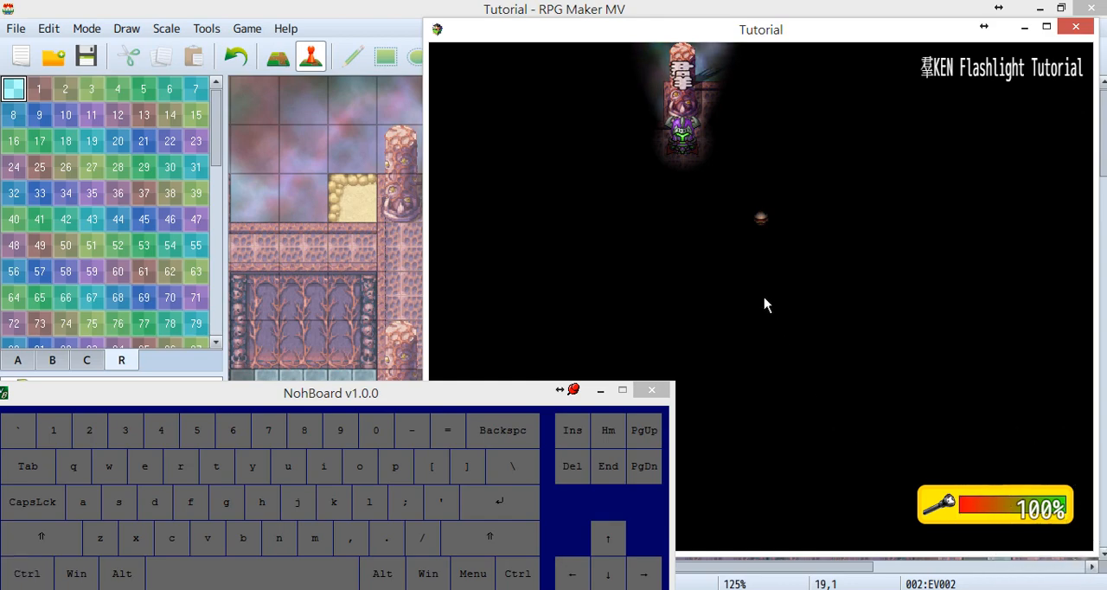
Use the Flashlight item from the party's inventory and walk the party left and right to test the beam.
key(Escape)
key(Return)
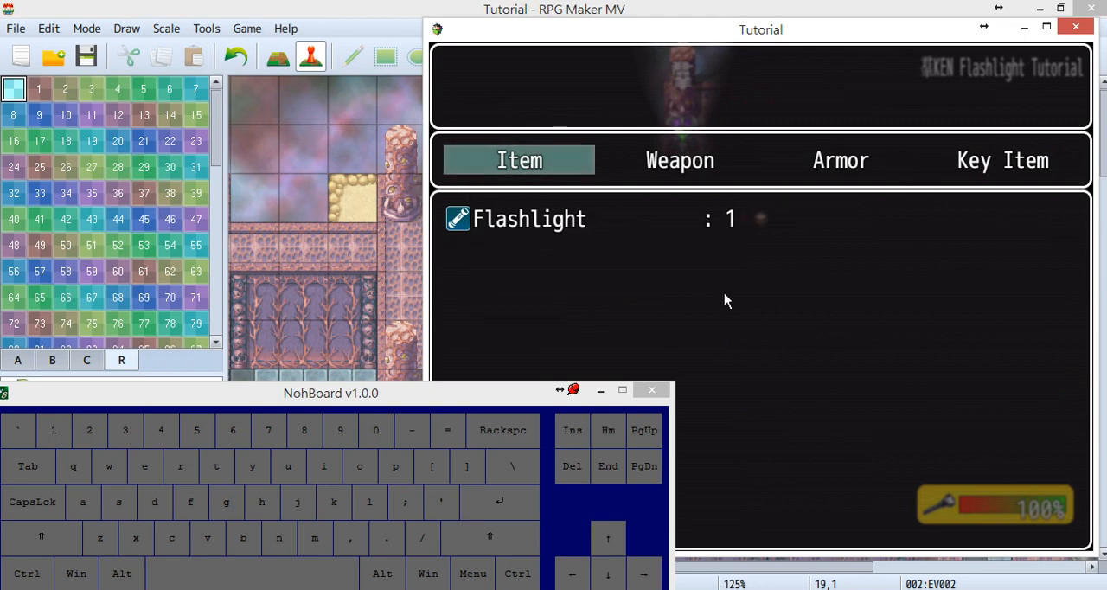
key(space)
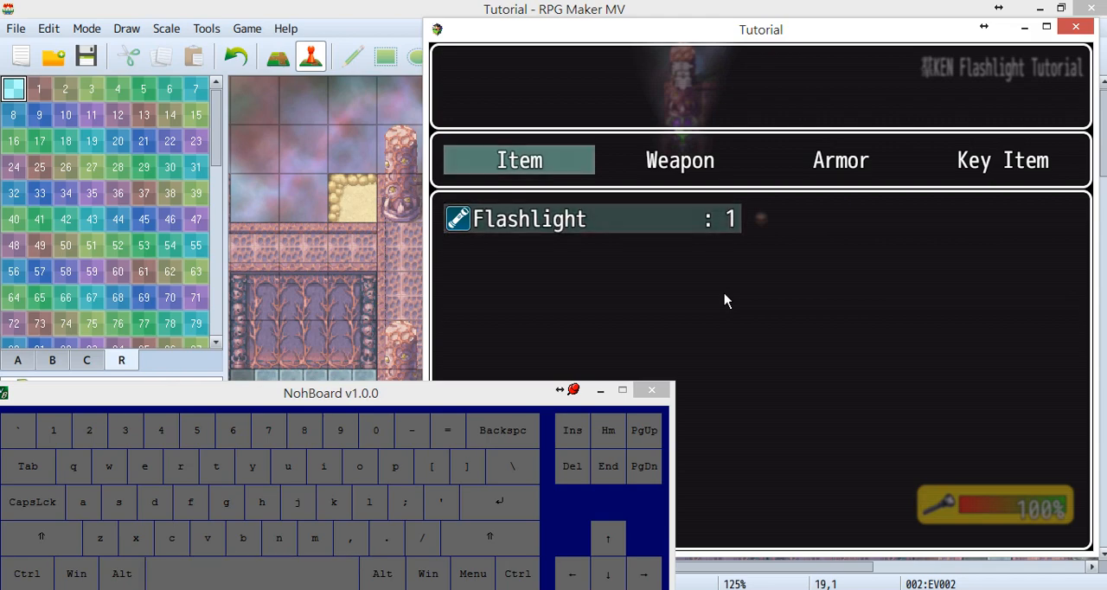
key(space)
key(Left)
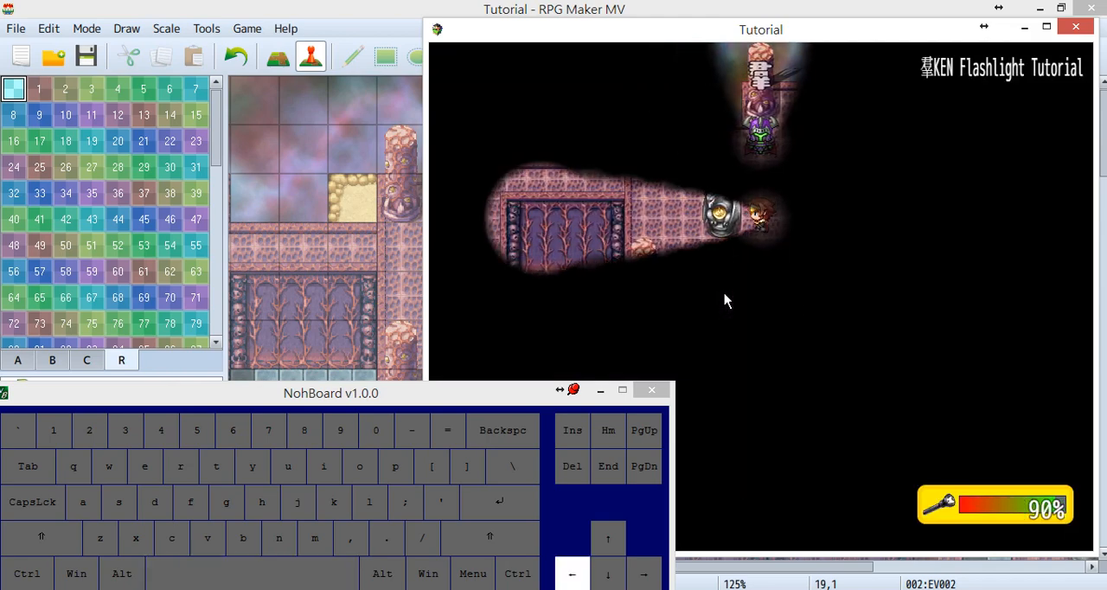
key(Right)
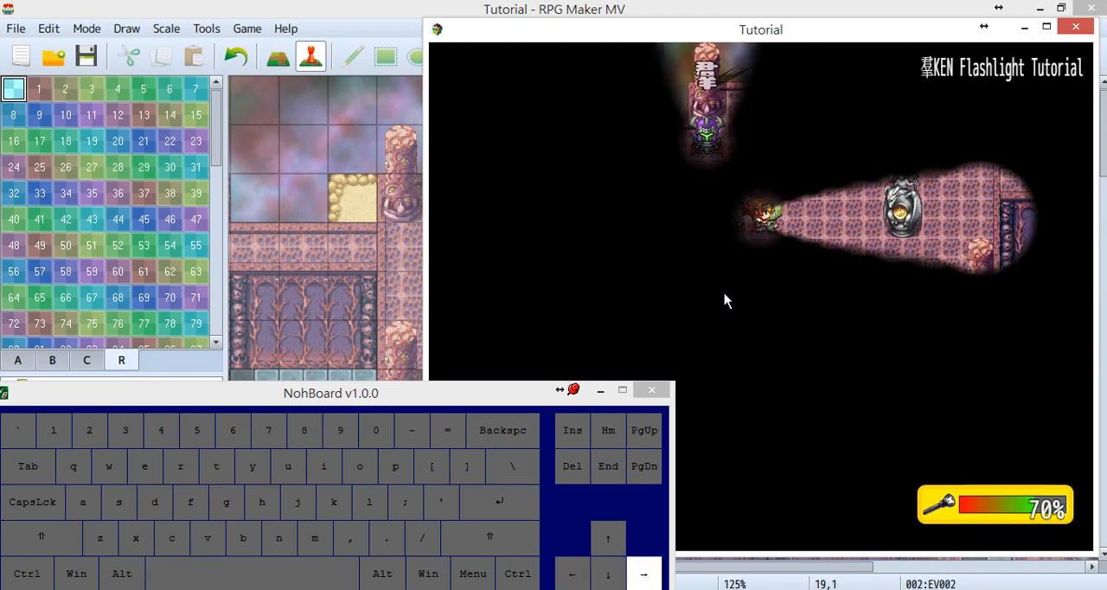
Walk the party left and turn the flashlight on again to run its battery down.
key(Left)
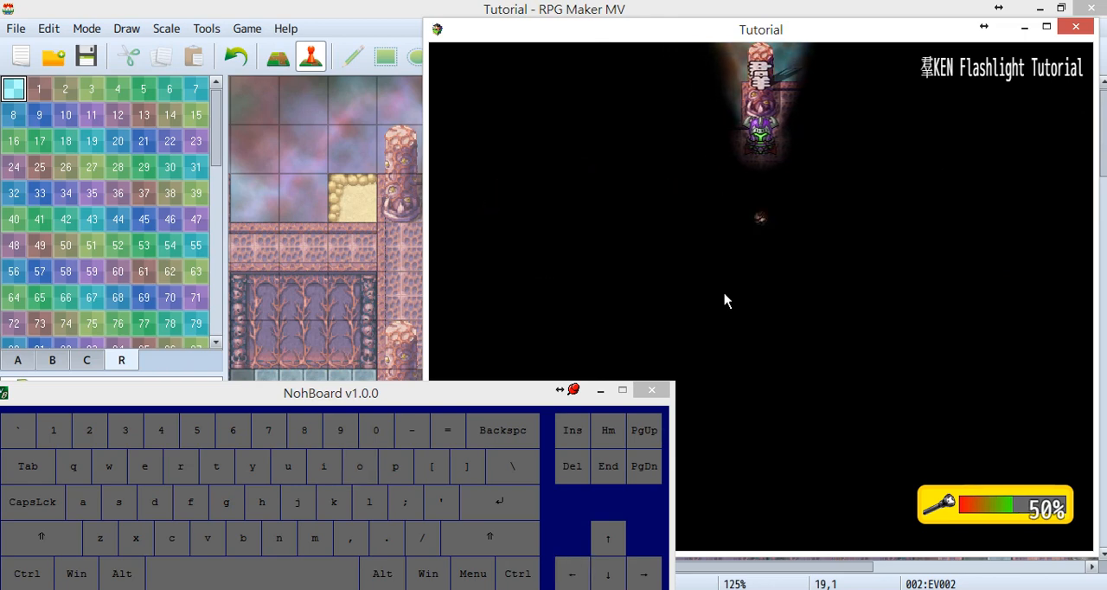
key(Left)
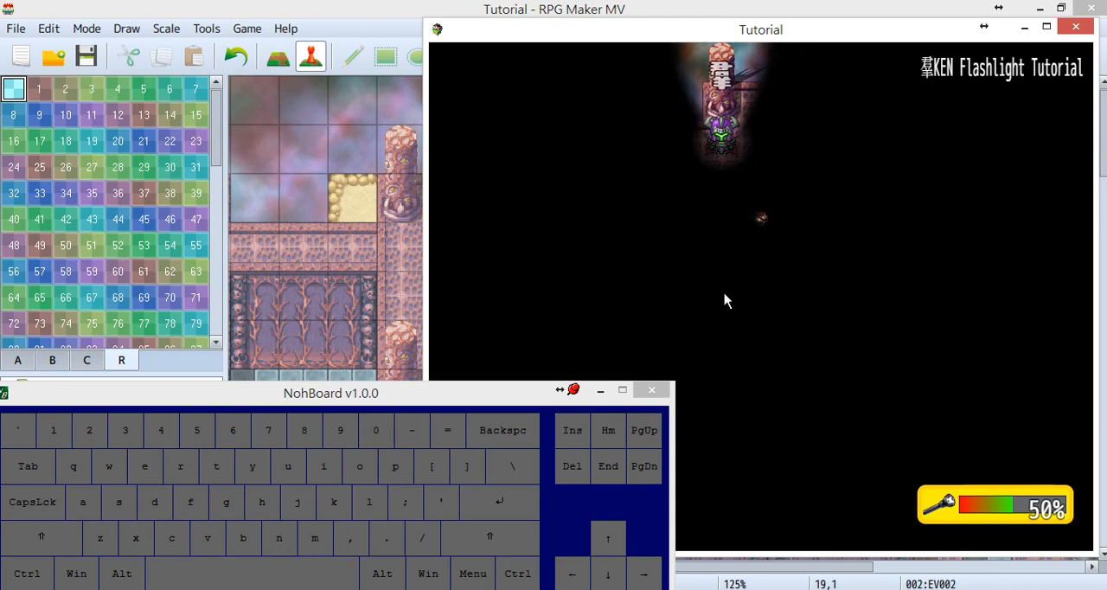
key(p)
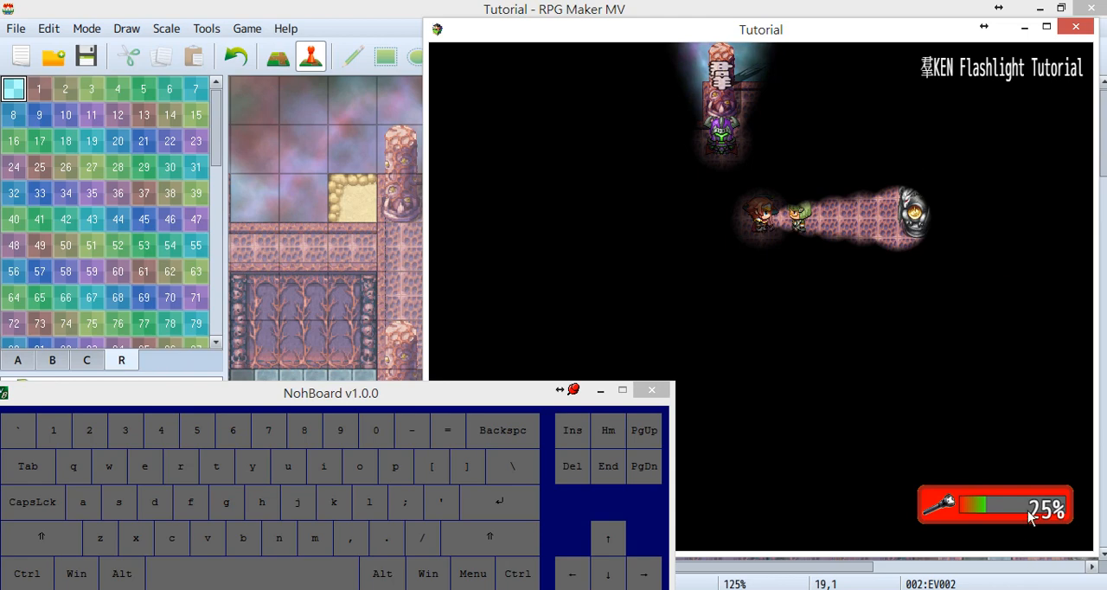
key(ctrl)
key(ctrl)
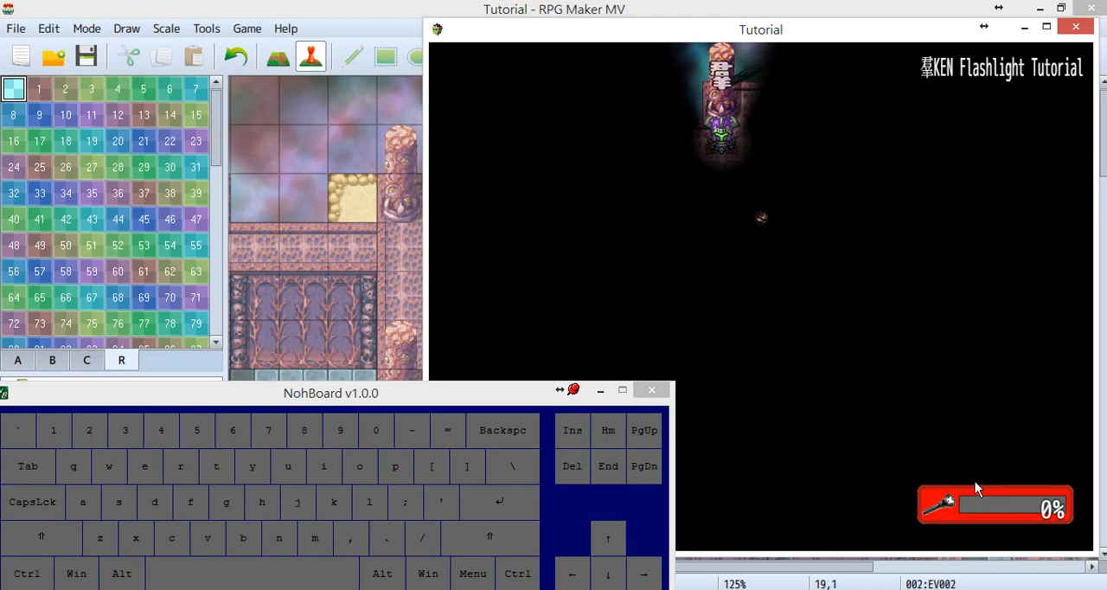
Try to turn on the flashlight with an empty battery, both directly and through the Flashlight item, and move the leader up and down.
key(p)
key(p)
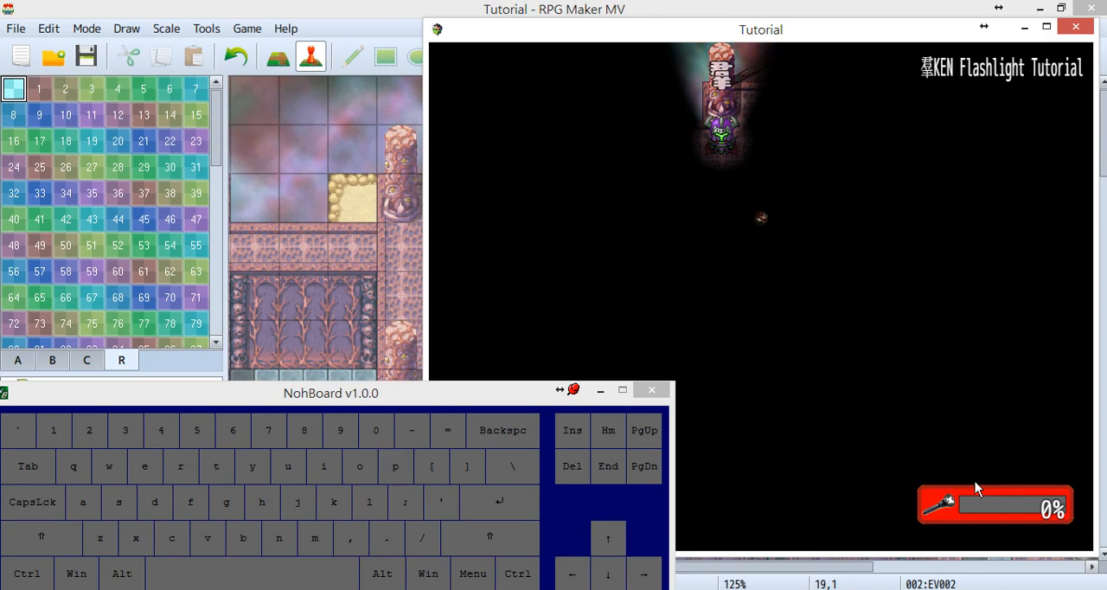
key(Escape)
key(space)
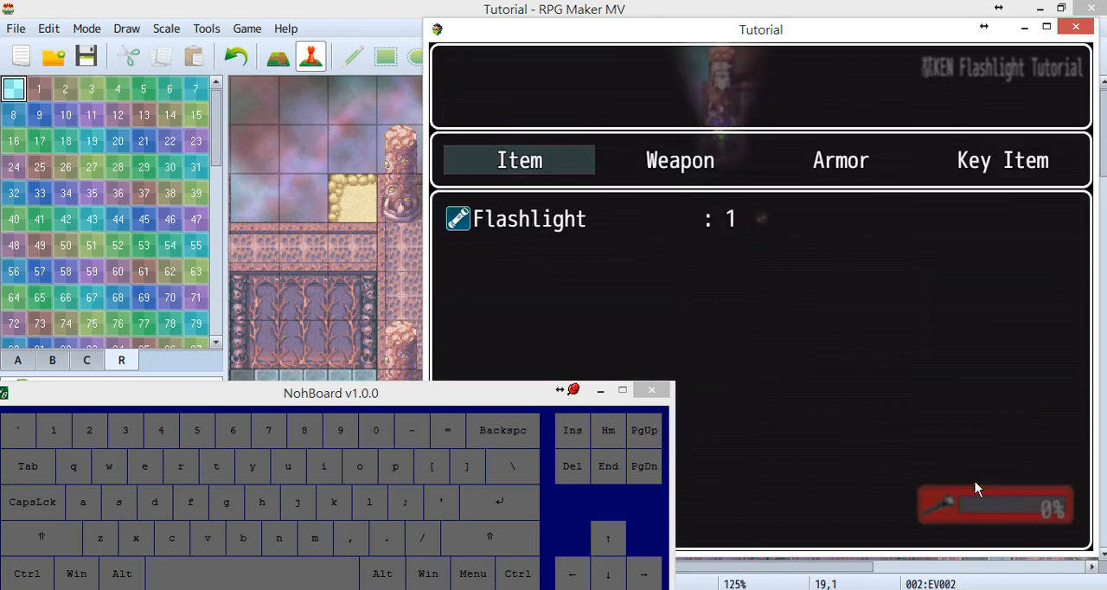
key(space)
key(space)
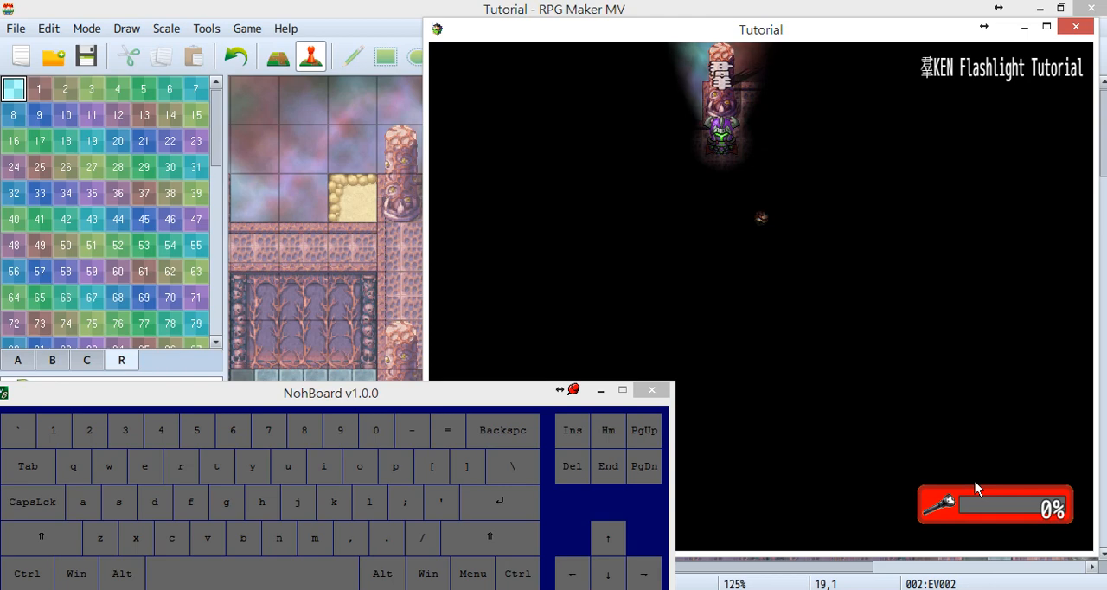
key(Down)
key(Up)
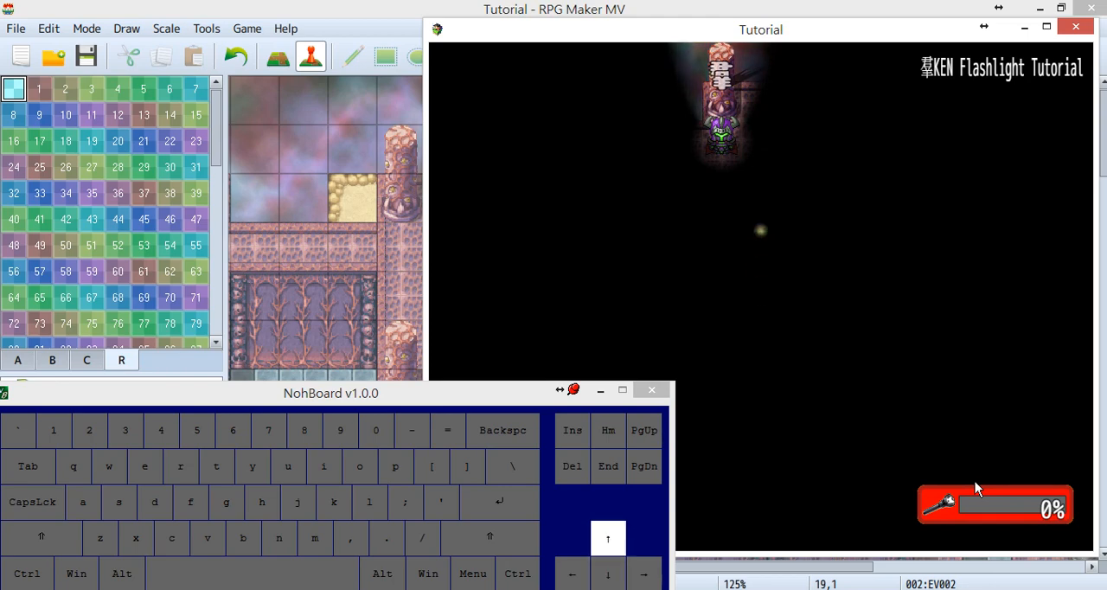
key(Down)
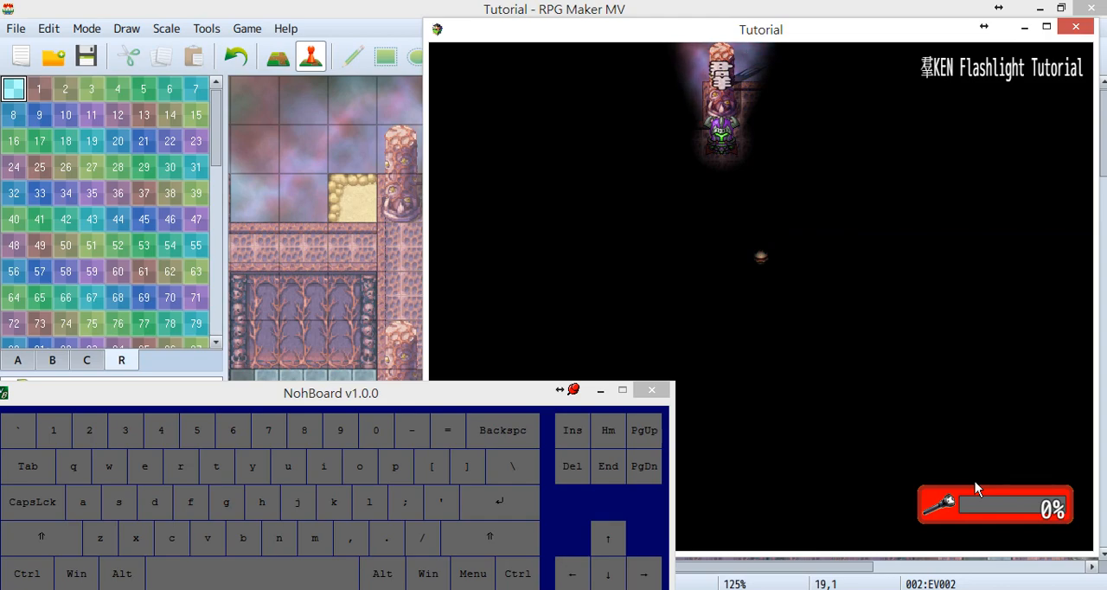
Check the hero's MP in the party menu, swap Harold with Lucius in the formation and return to the map.
key(Escape)
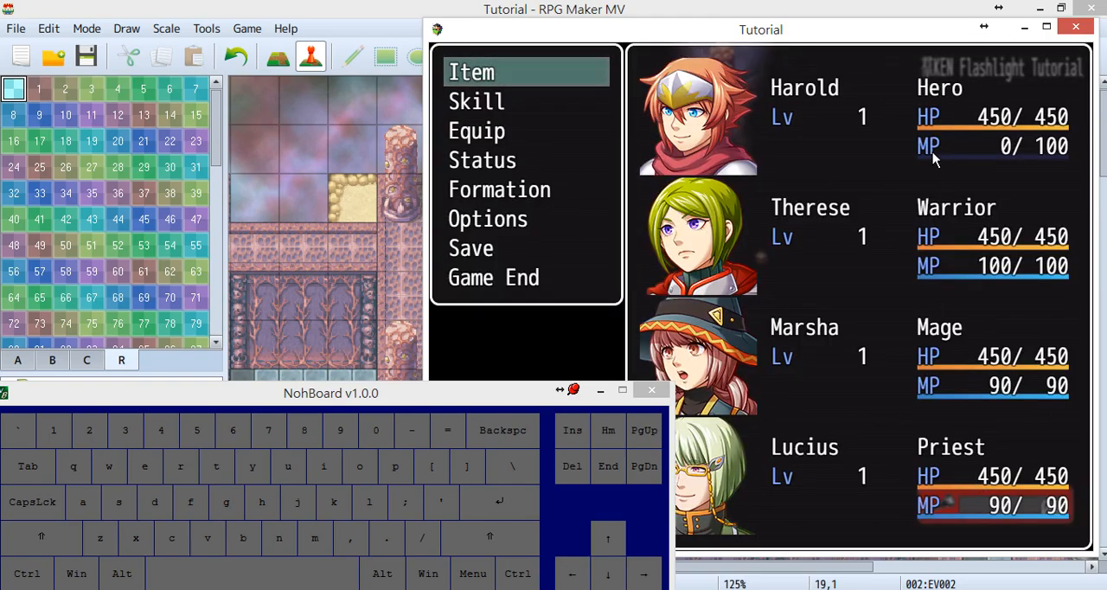
click(1009, 154)
key(Down)
key(Down)
key(Down)
key(Down)
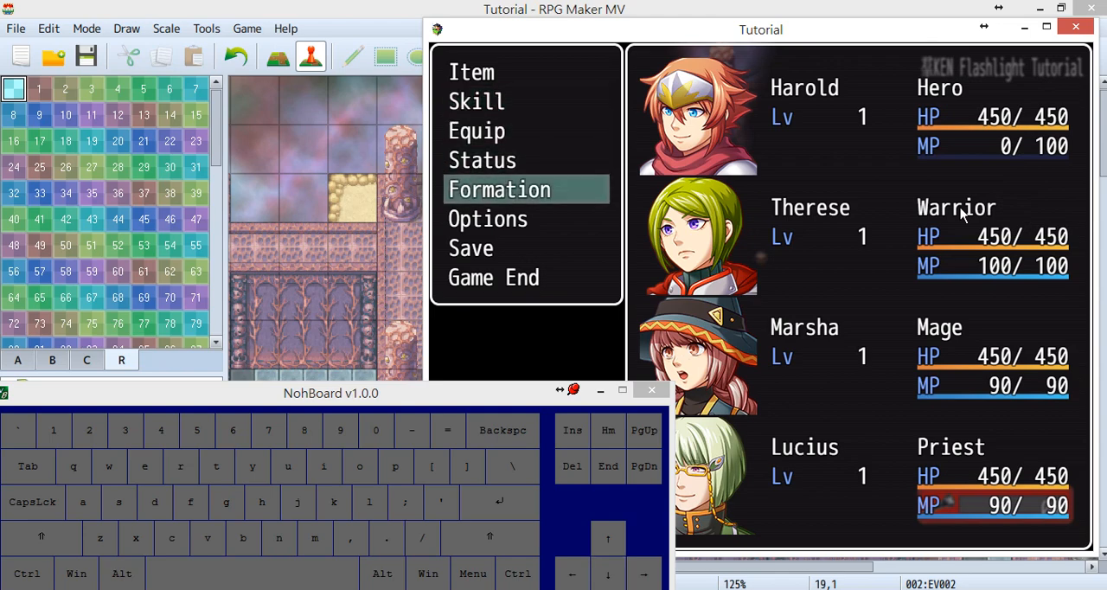
key(Down)
key(Up)
key(Return)
key(space)
key(Down)
key(Down)
key(Down)
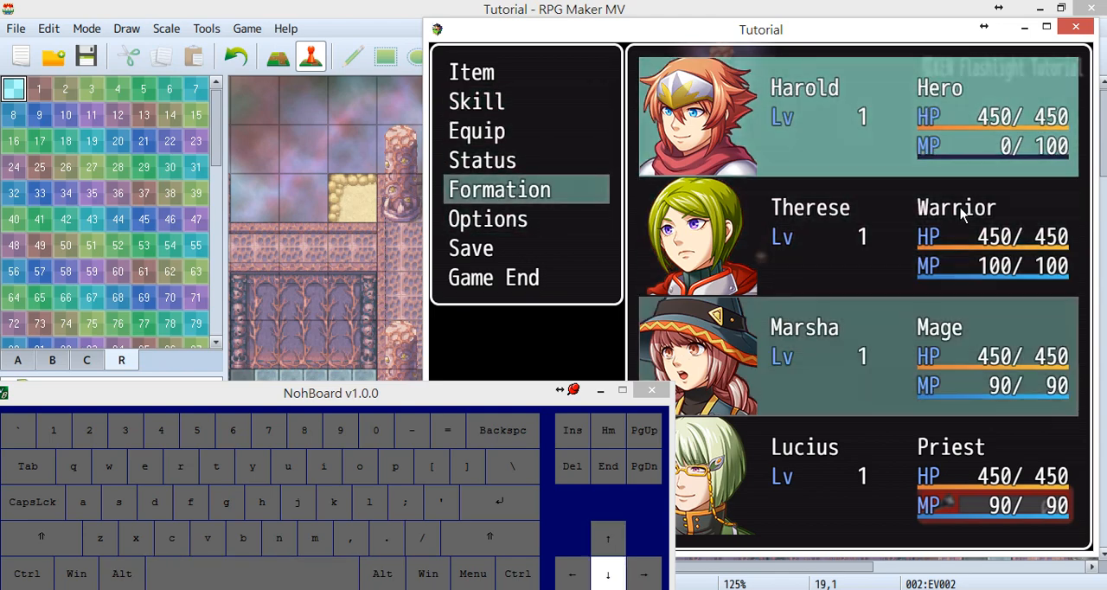
key(space)
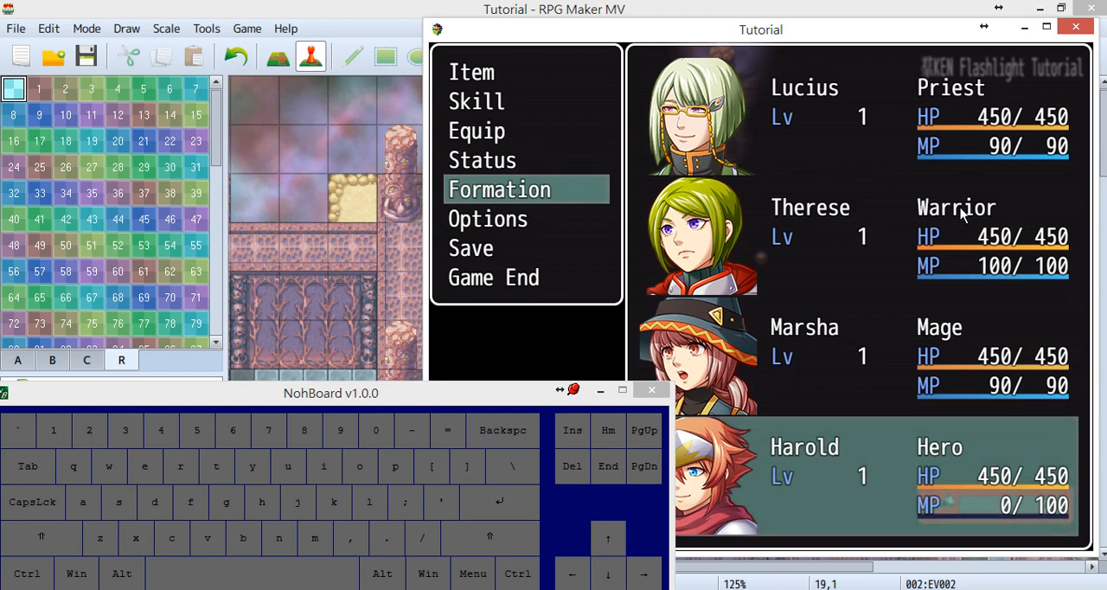
key(Escape)
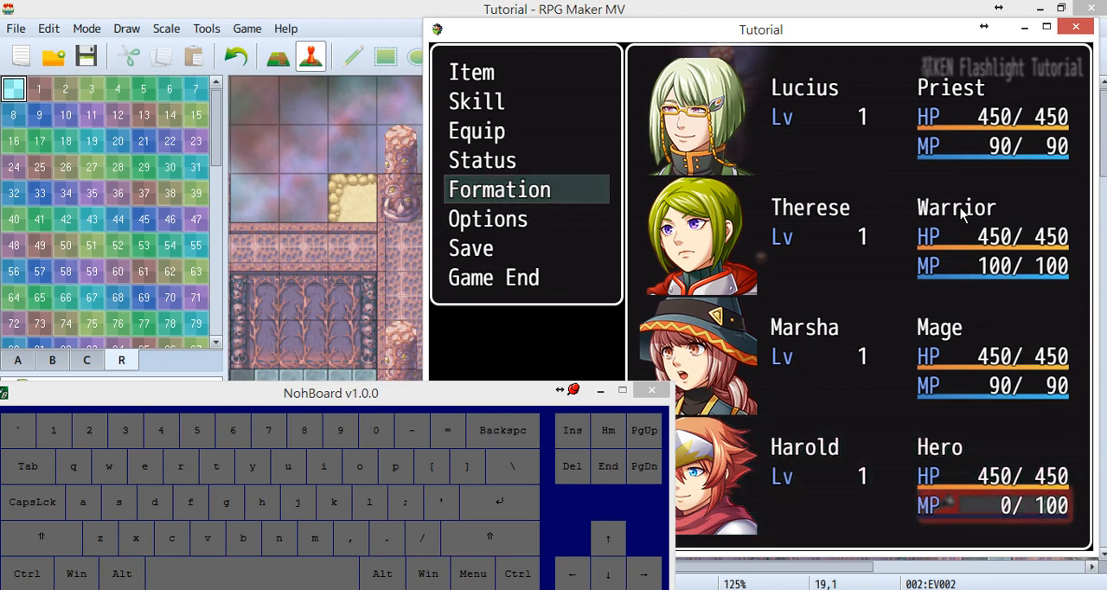
key(Escape)
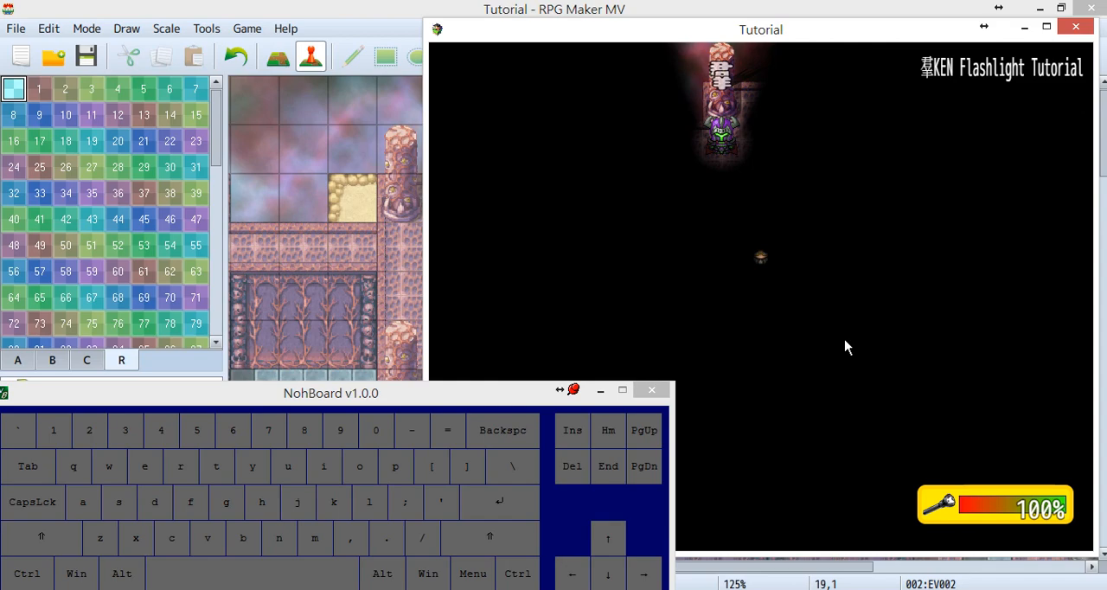
Check the new leader's MP in the party menu and return to the map.
key(Escape)
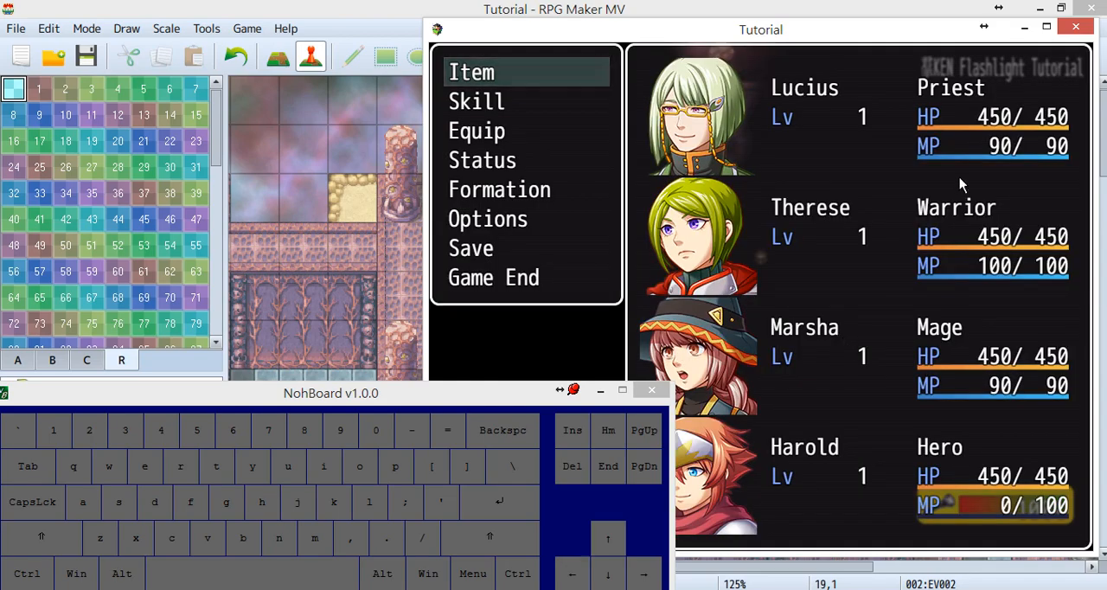
key(ctrl)
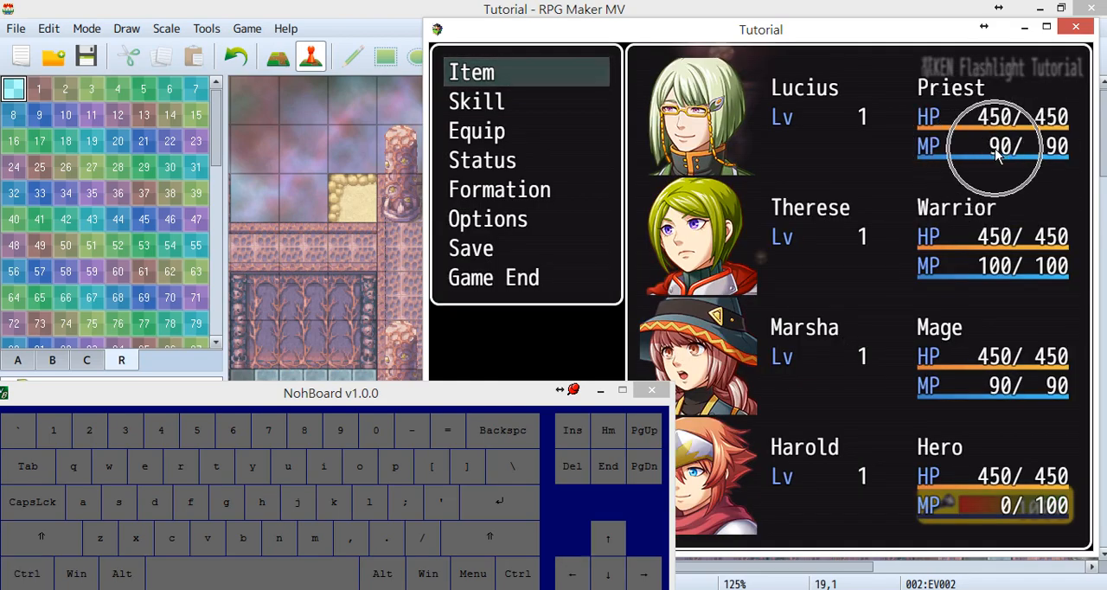
key(ctrl)
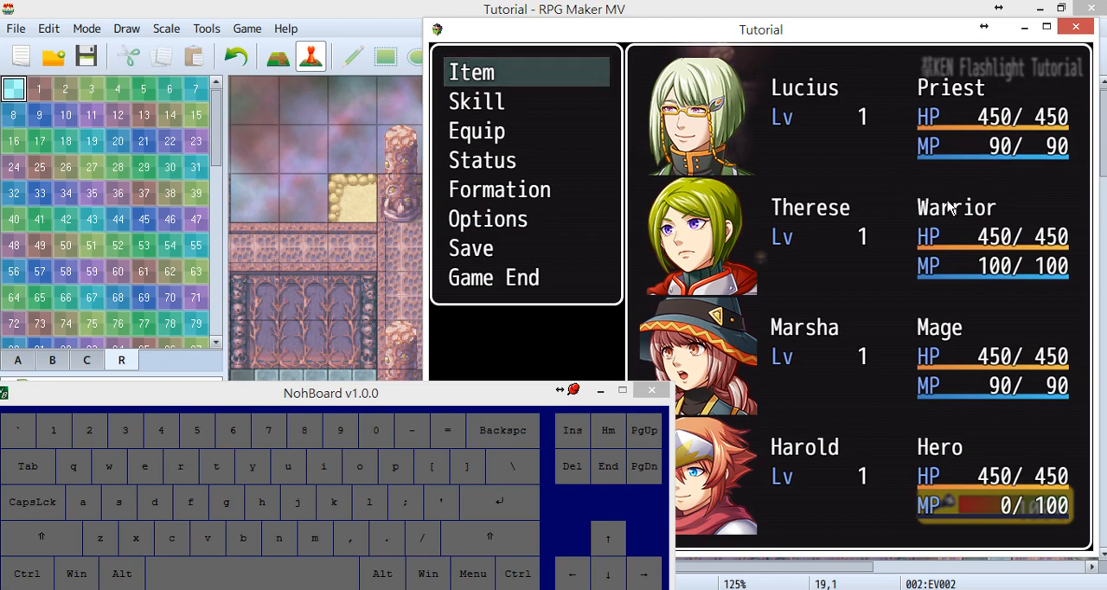
key(Escape)
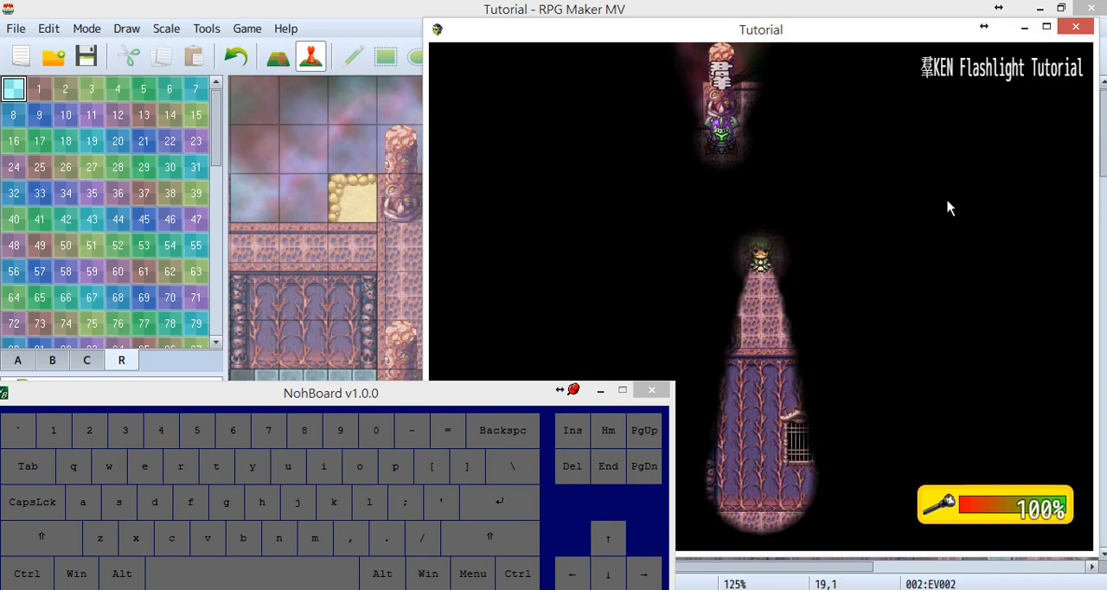
Walk the new leader left and right with the flashlight and turn it on again to drain the battery.
key(Right)
key(Left)
key(Right)
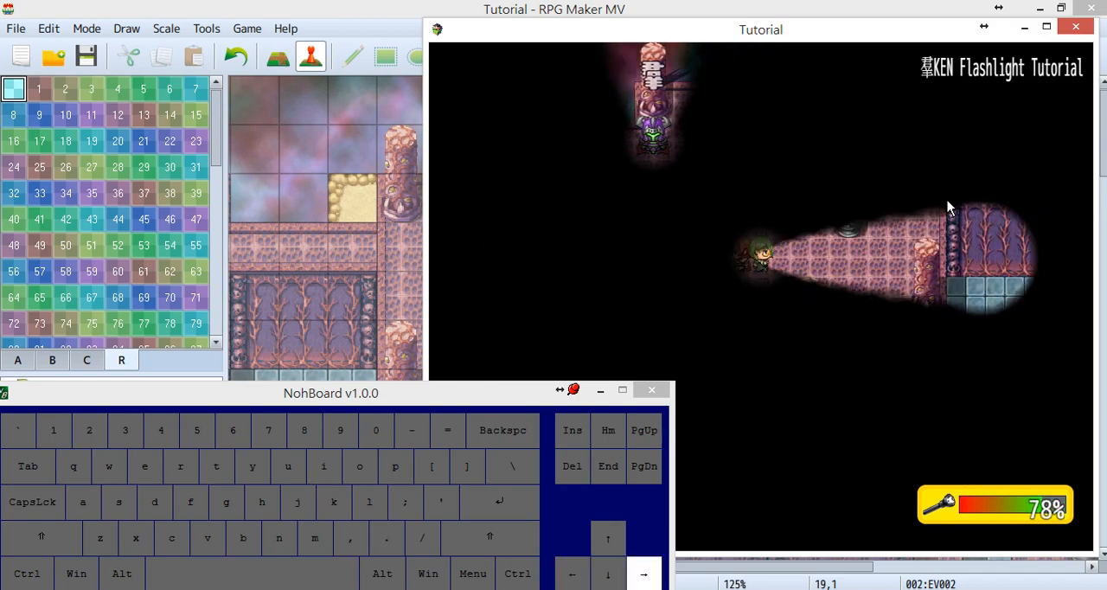
key(Left)
key(Right)
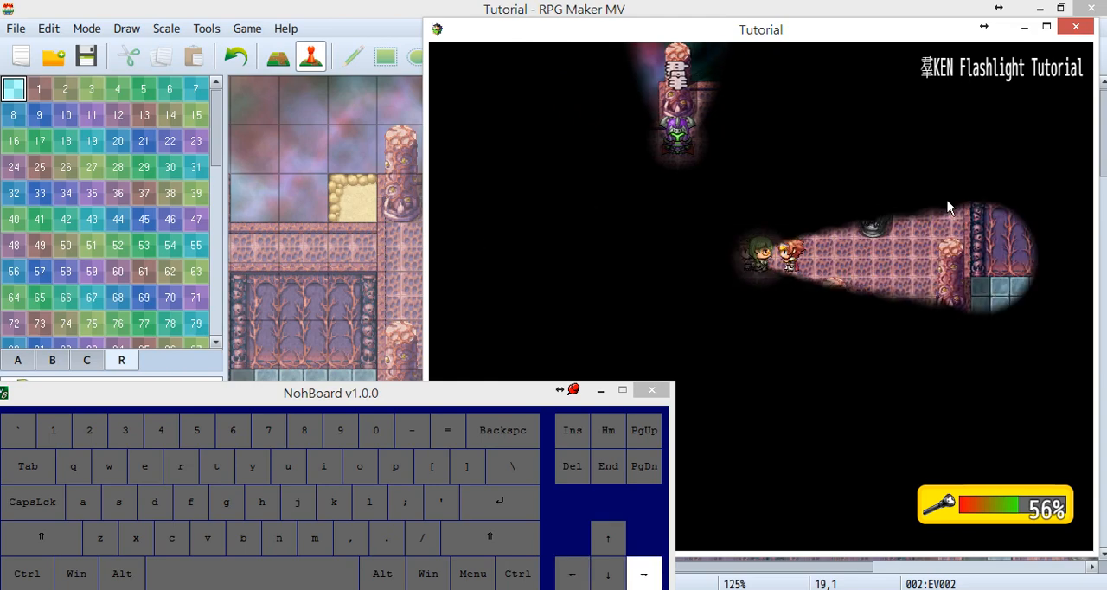
key(Left)
key(Right)
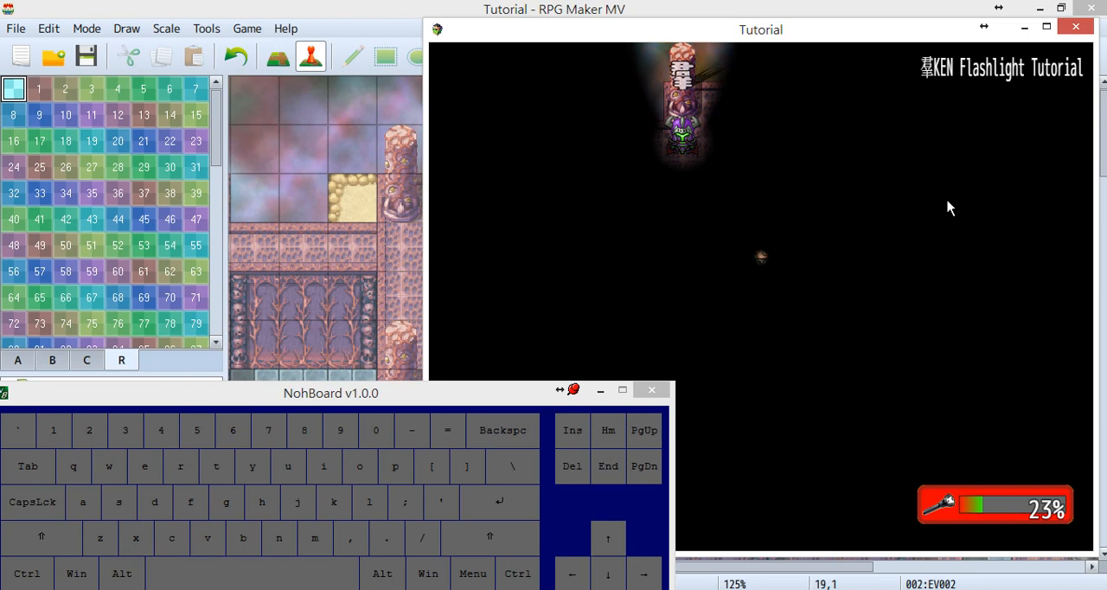
key(p)
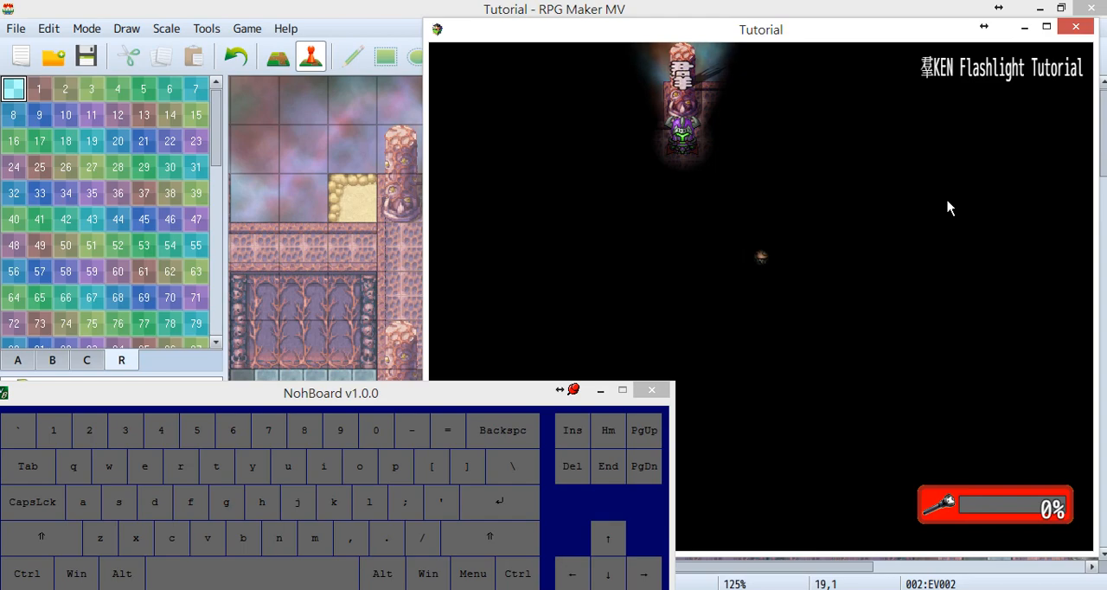
Check the priest's MP in the party menu, and close the playtest and the NohBoard window.
key(Escape)
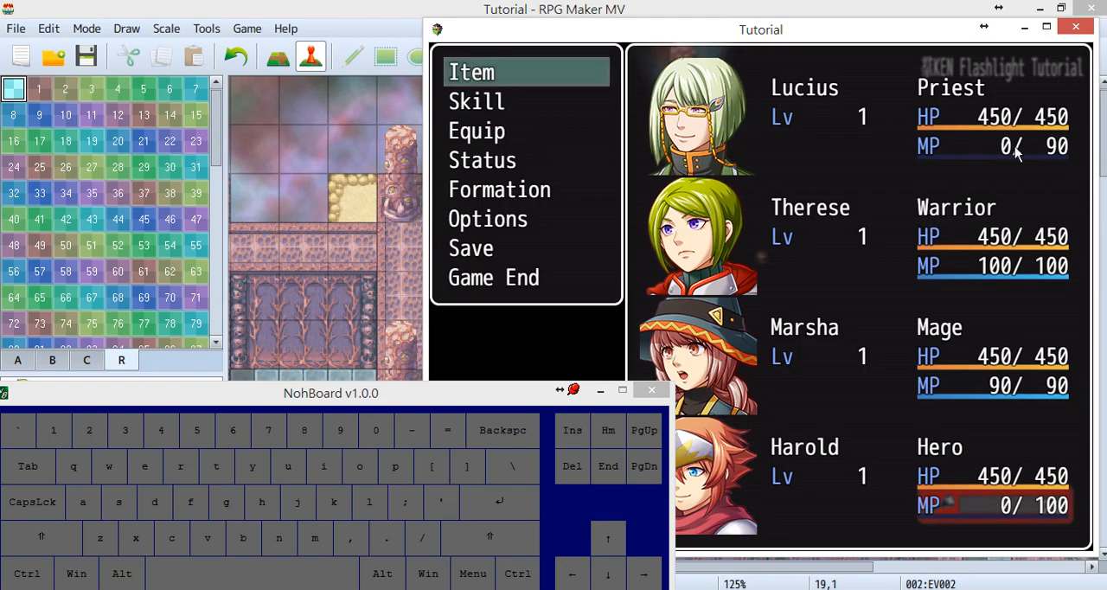
key(ctrl)
click(1075, 27)
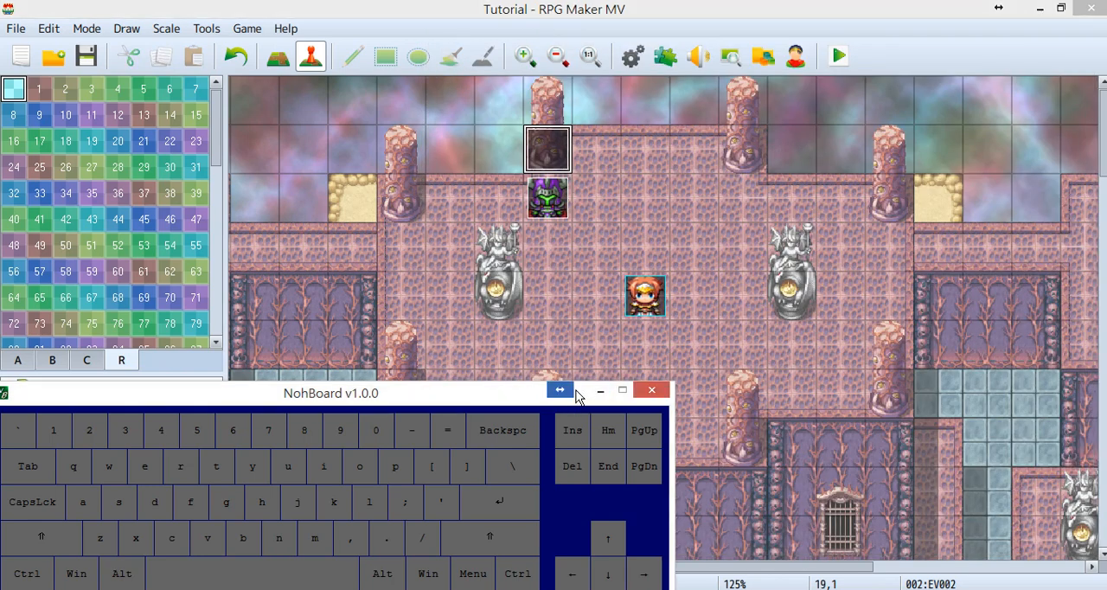
click(650, 391)
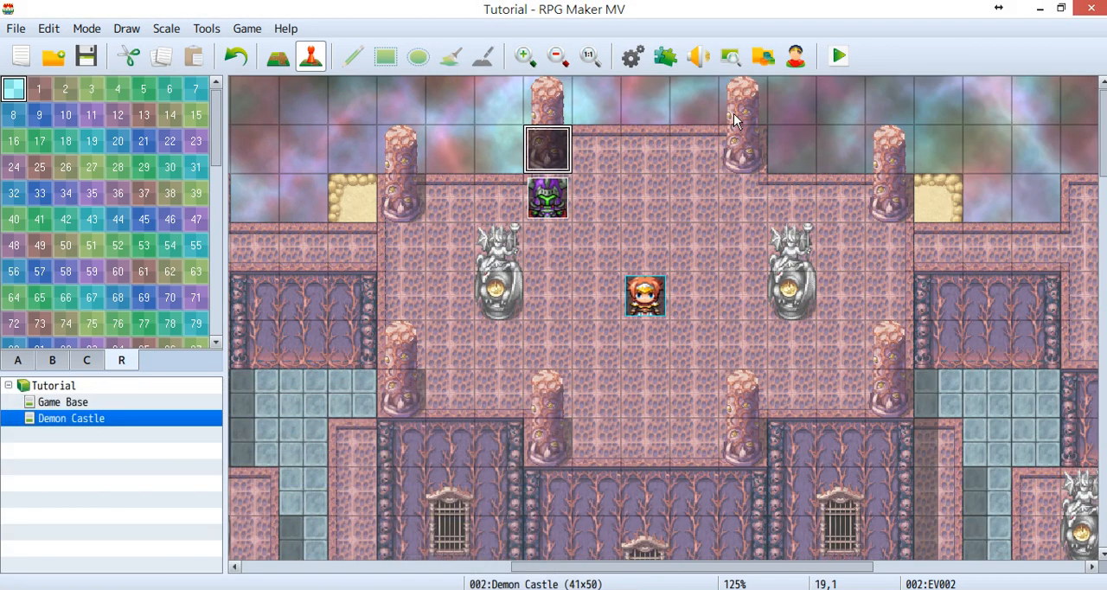
Open event EV002 on the Demon Castle map and examine its Flashlight item and Bettery_Detect switch commands.
double_click(547, 151)
click(562, 128)
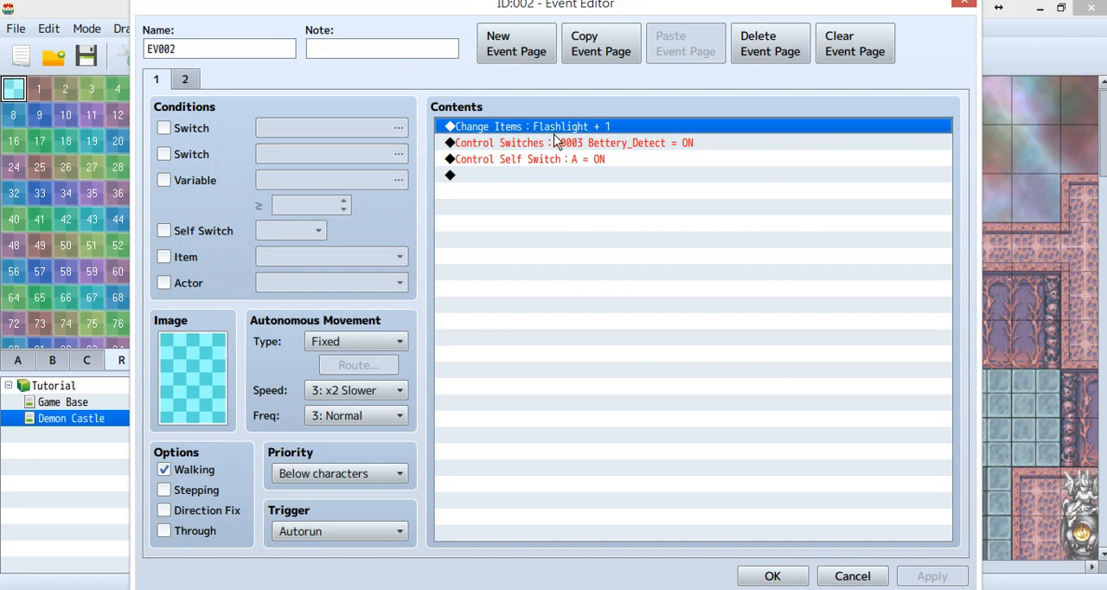
click(603, 143)
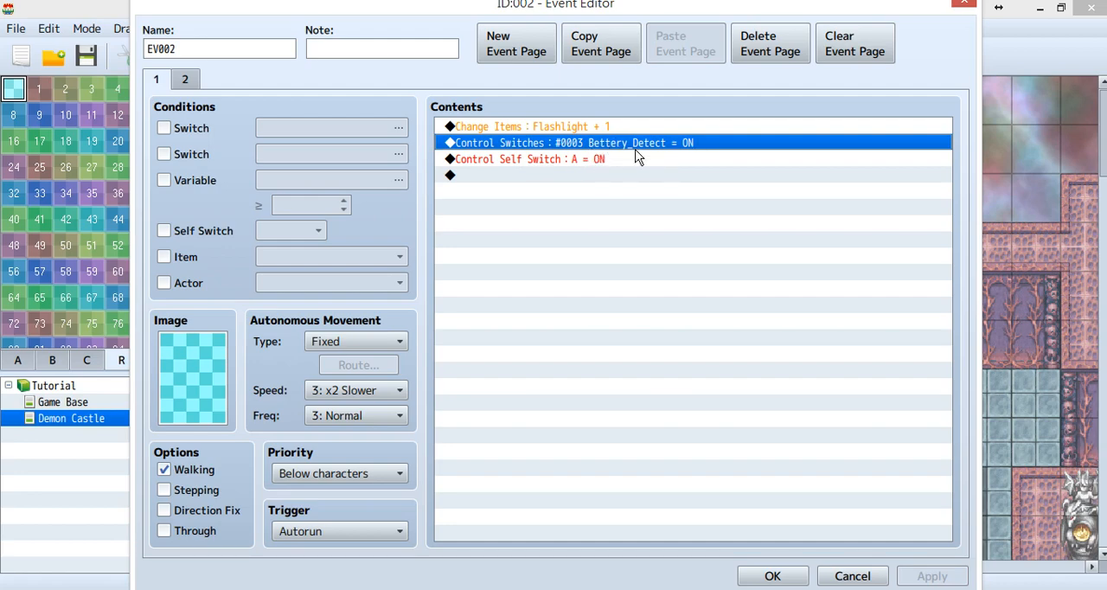
Close event EV002 and examine the YEP_ButtonCommonEvents entry in the Plugin Manager.
drag(685, 10, 528, 30)
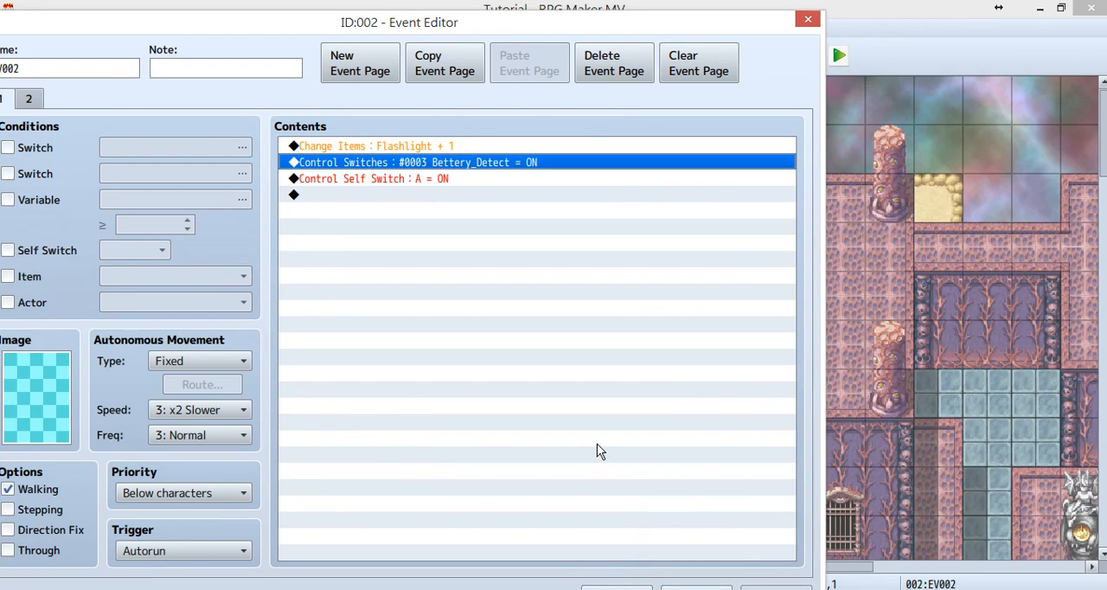
click(615, 587)
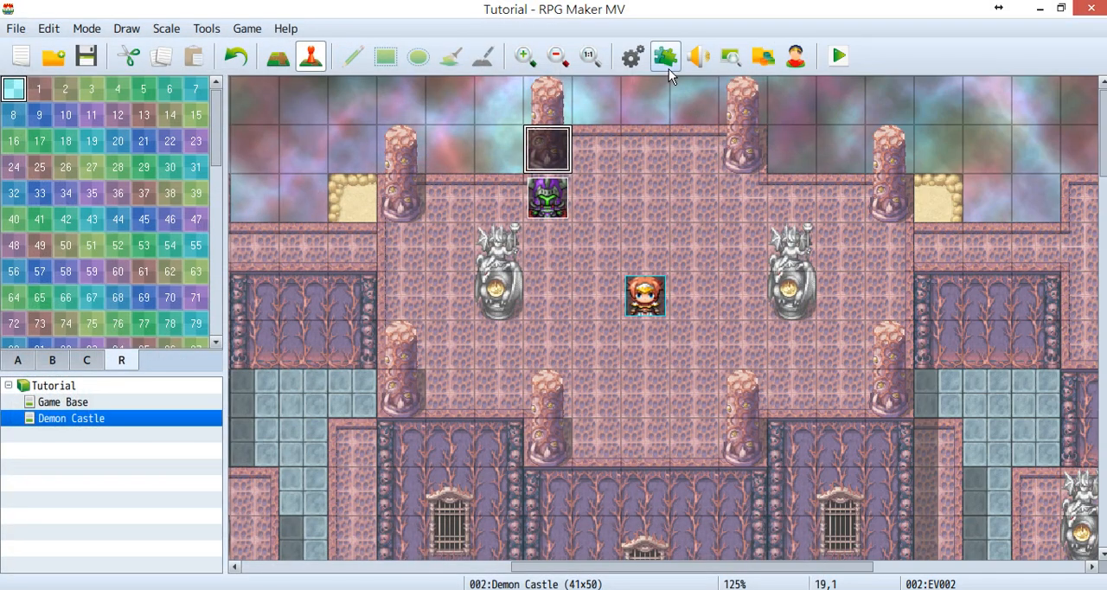
click(665, 58)
drag(610, 59, 482, 62)
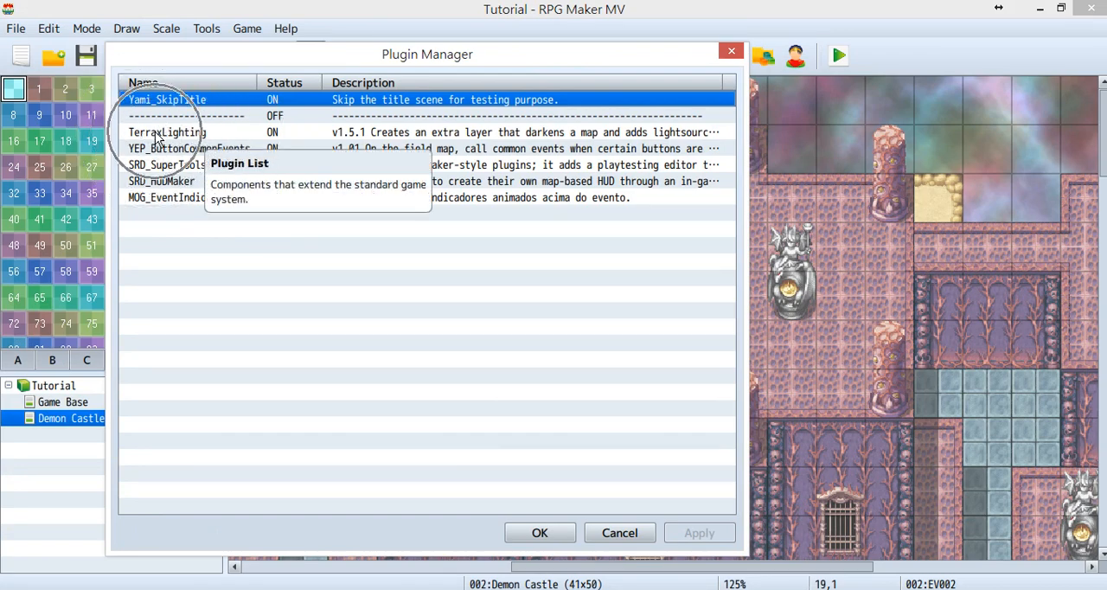
click(192, 277)
click(196, 151)
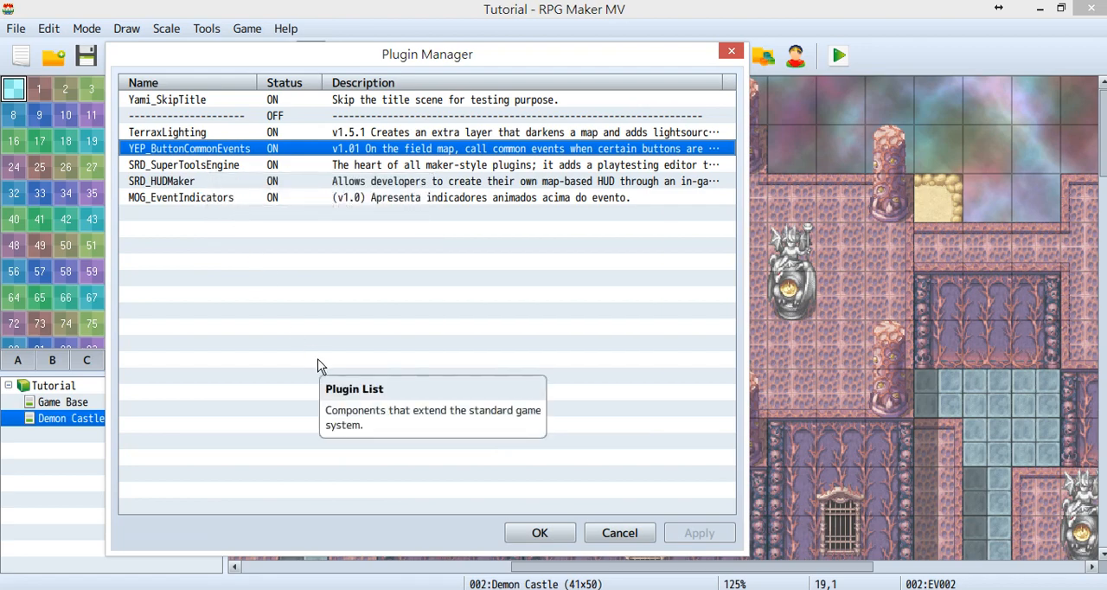
Review the SRD_SuperToolsEngine, SRD_HUDMaker and MOG_EventIndicators plugin entries and close the Plugin Manager.
click(190, 166)
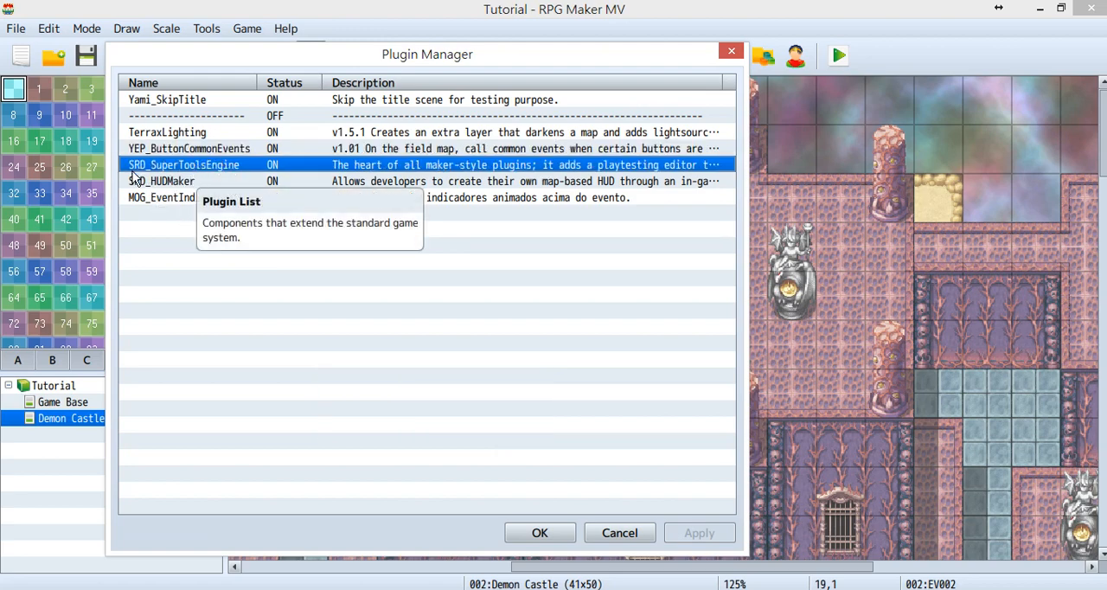
click(211, 183)
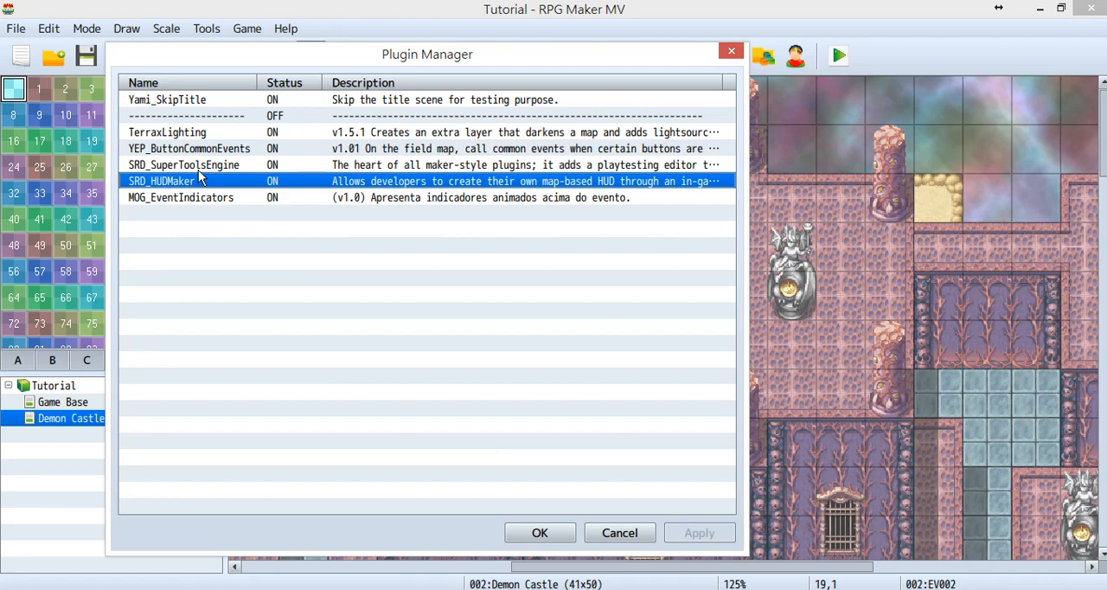
click(222, 168)
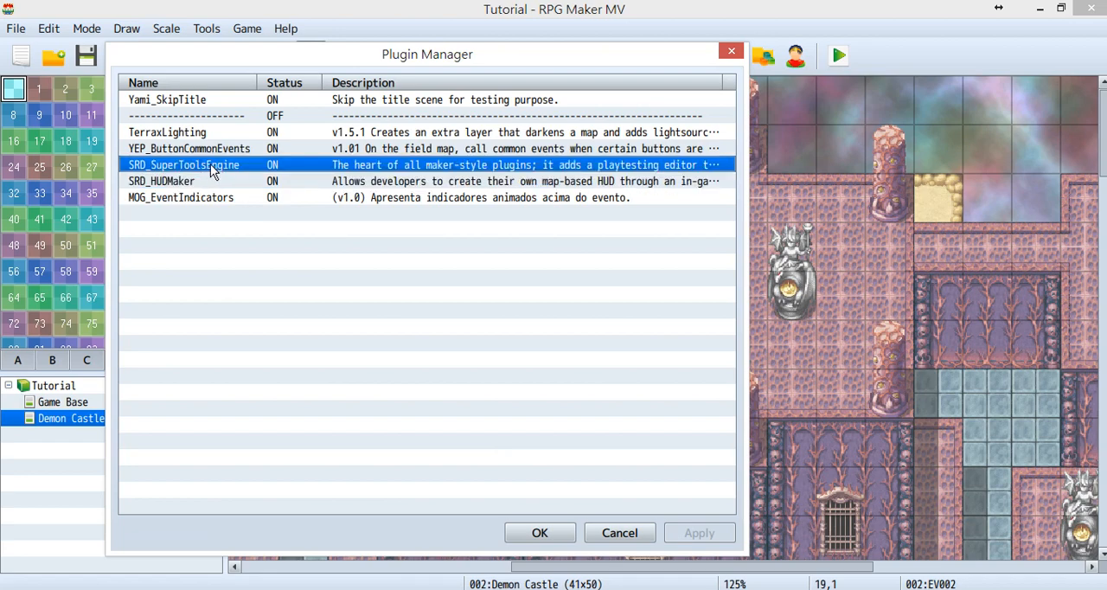
click(208, 183)
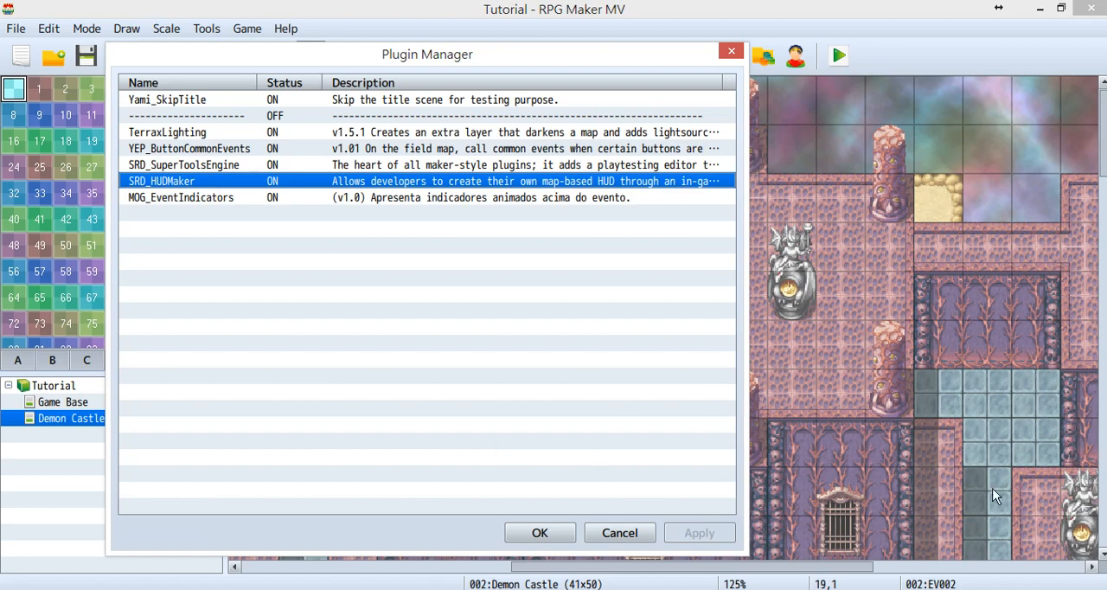
click(195, 201)
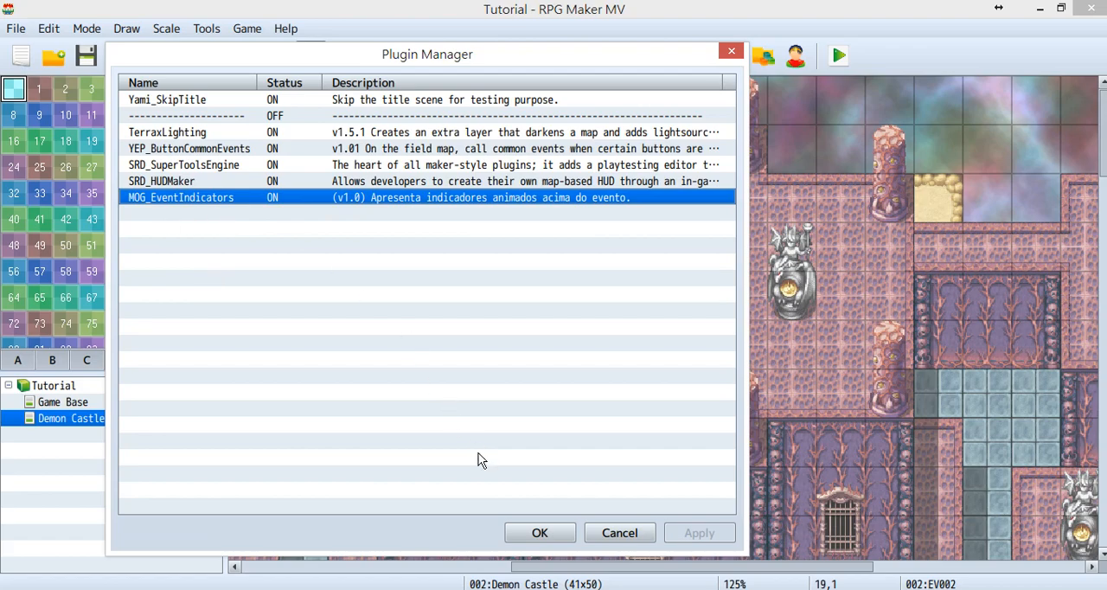
click(538, 532)
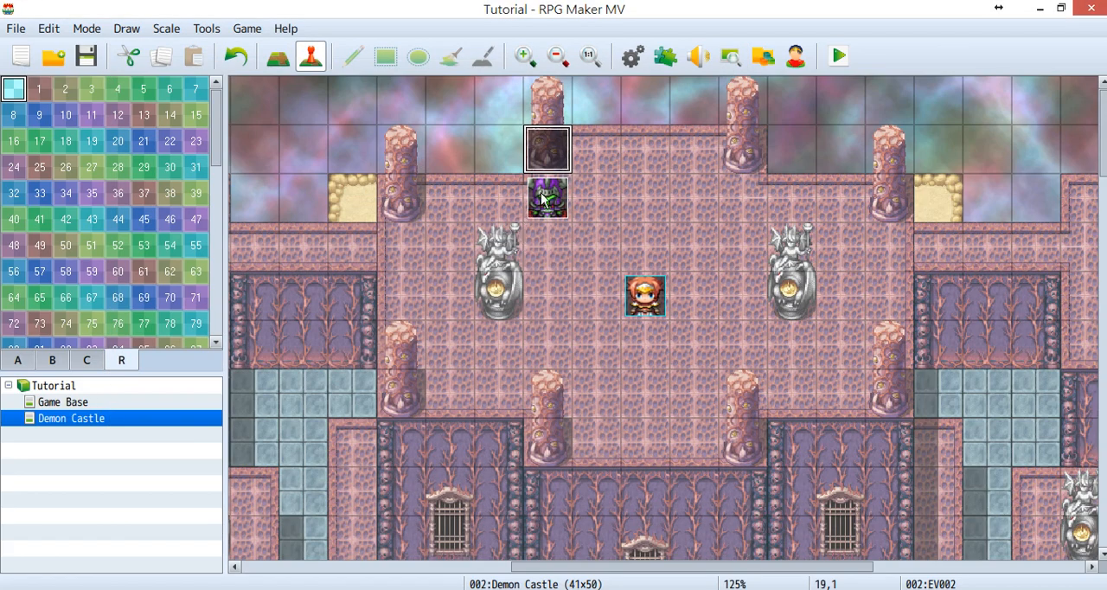
Open event EV001 on the Demon Castle map, examine its indicator comment, and close it.
double_click(543, 199)
click(535, 130)
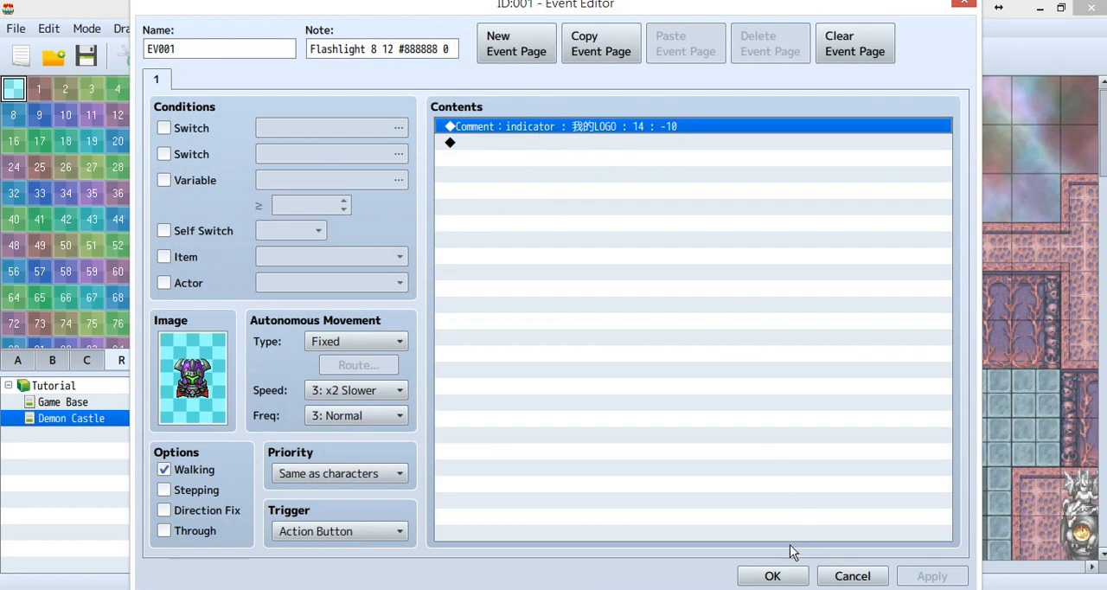
click(772, 575)
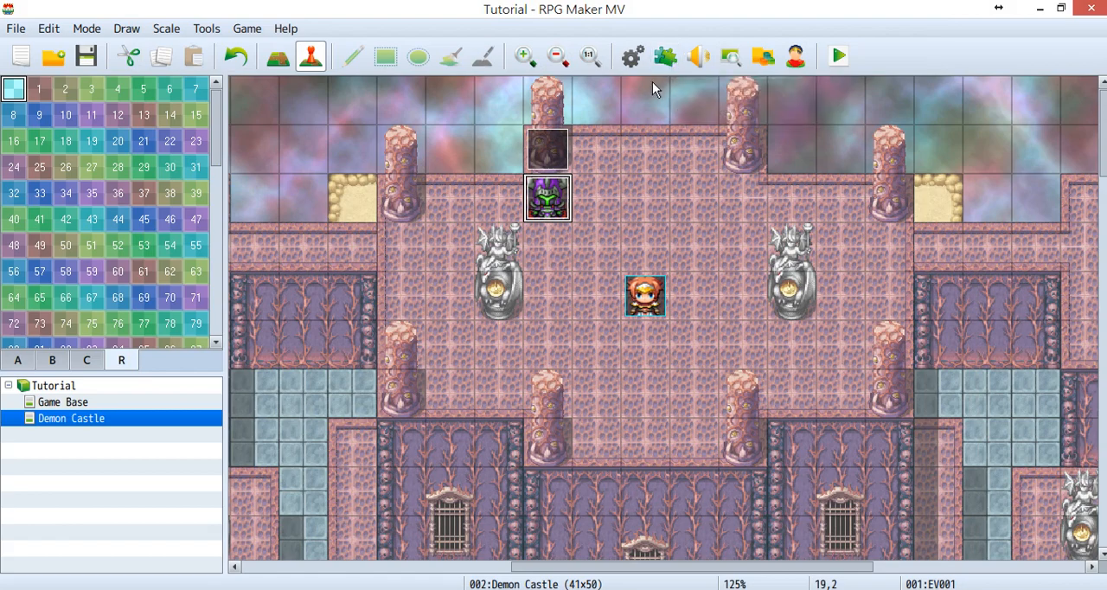
Open the database and examine the Flashlight item's consumable and scope settings and its common event effect.
click(637, 69)
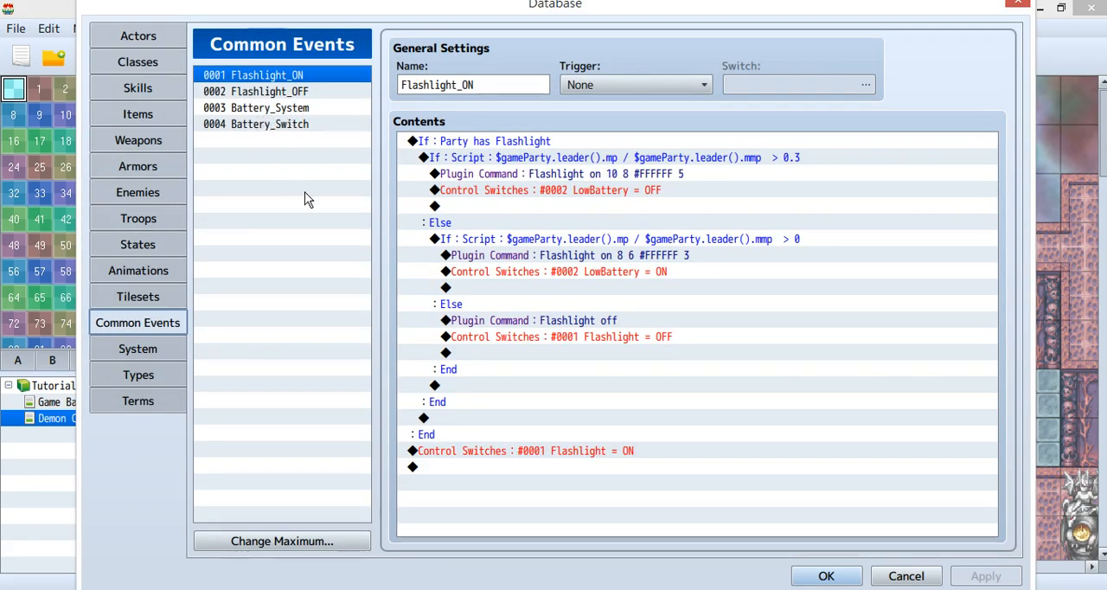
click(136, 117)
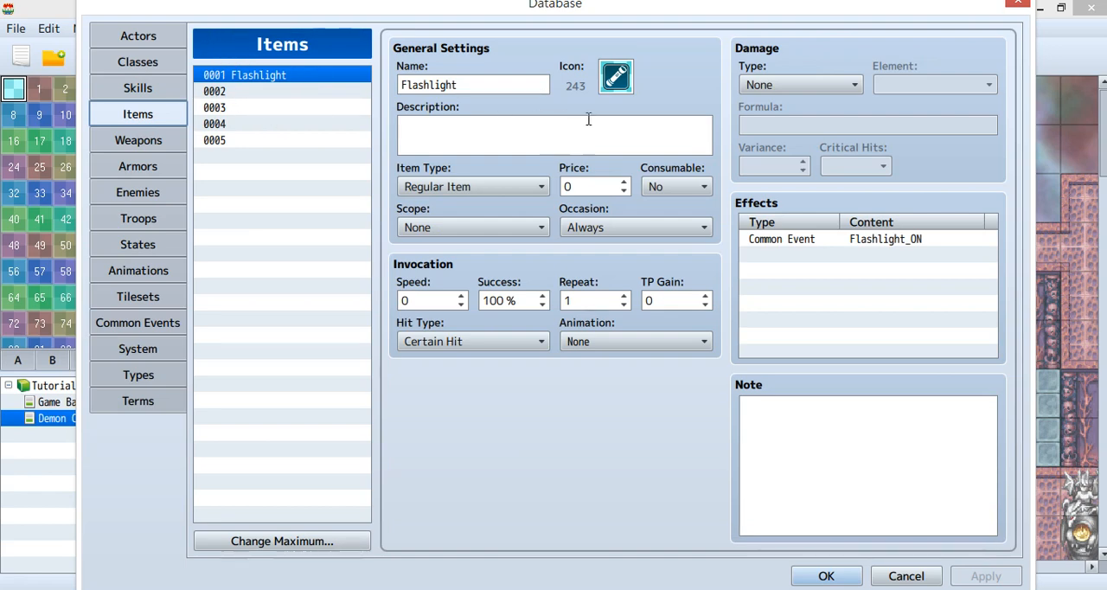
click(686, 187)
click(433, 226)
click(789, 239)
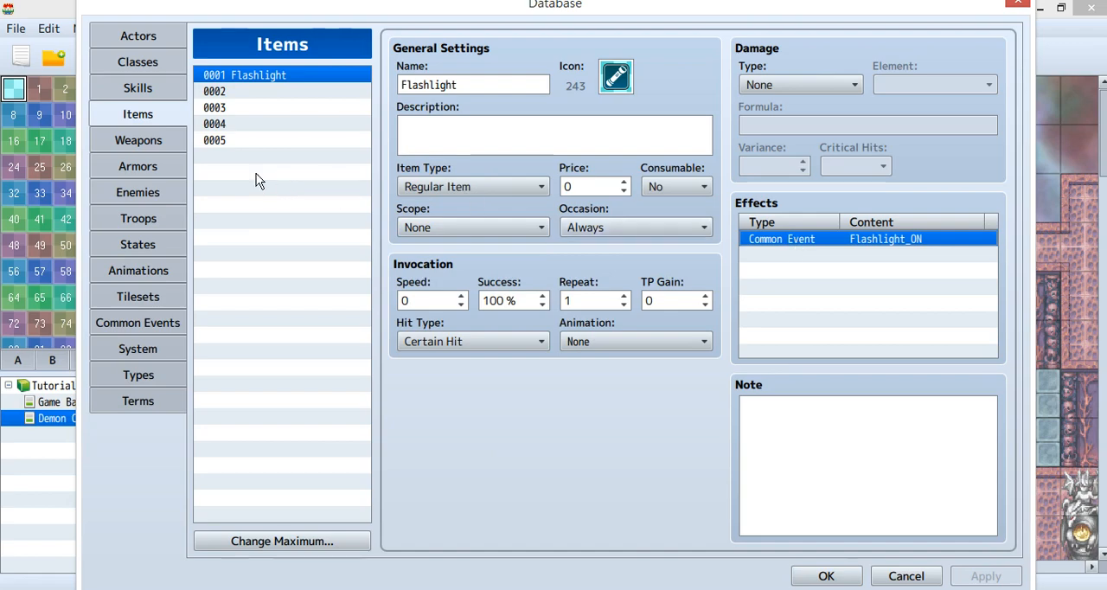
Examine the Flashlight possession check and the leader MP ratio condition above 0.3 in the Flashlight_ON common event.
click(166, 323)
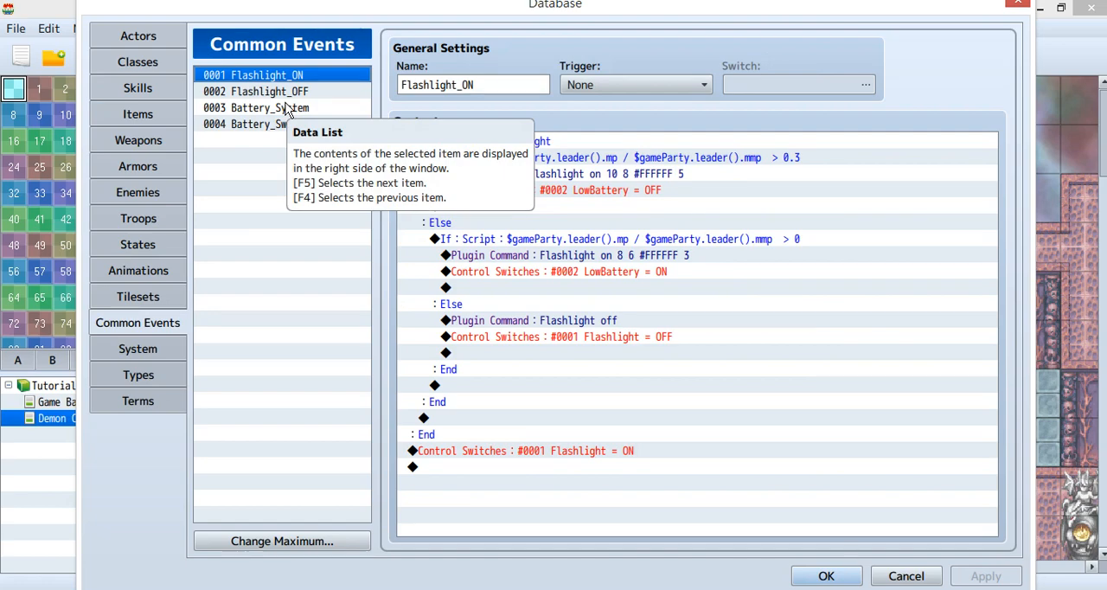
click(313, 128)
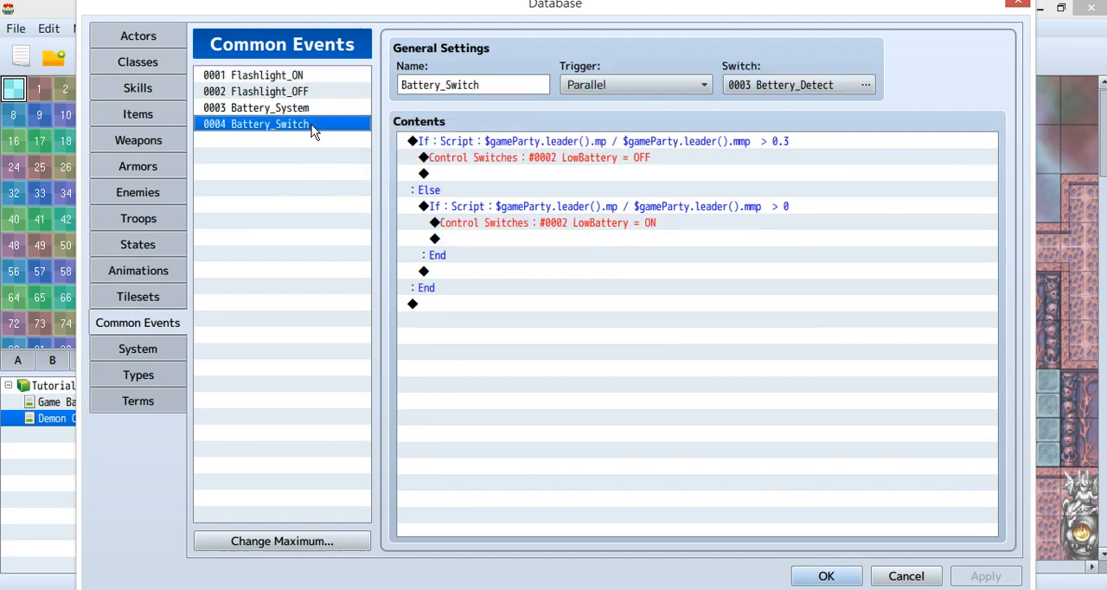
click(304, 78)
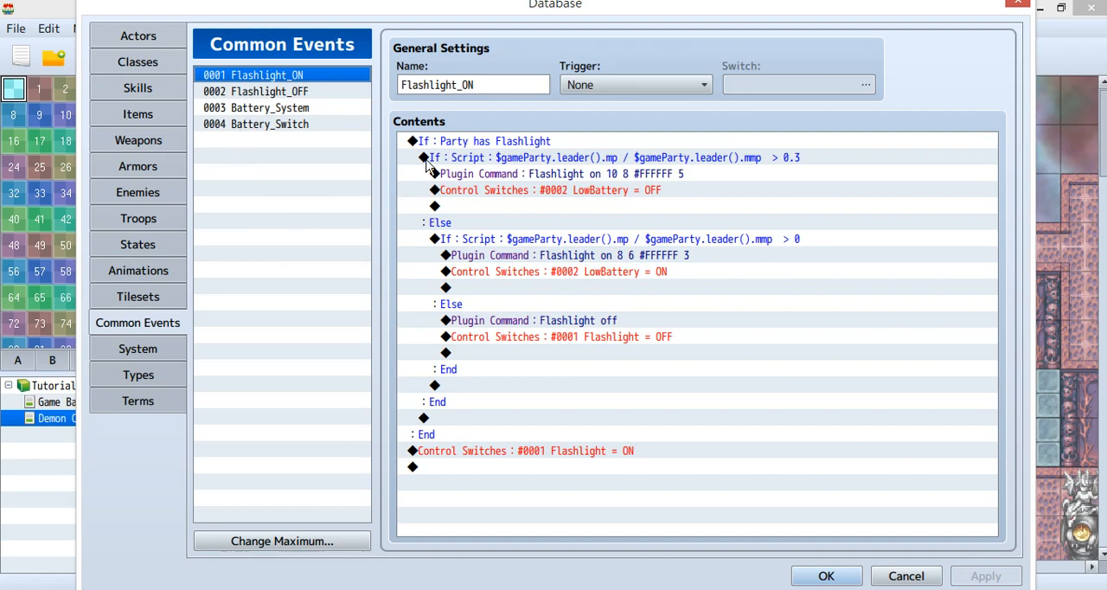
click(481, 141)
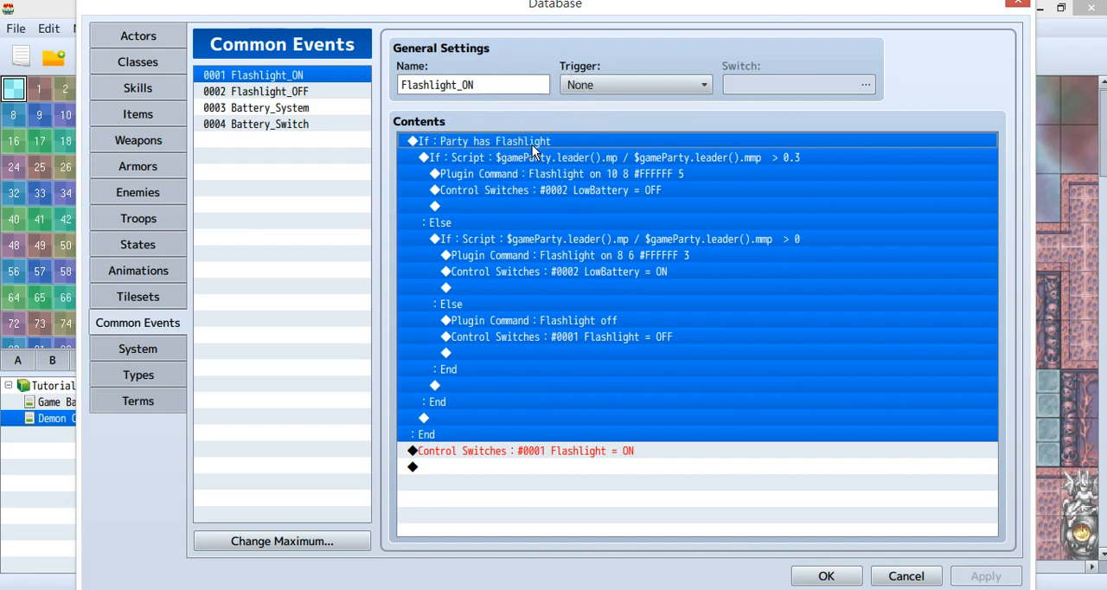
key(ctrl)
key(ctrl)
key(ctrl)
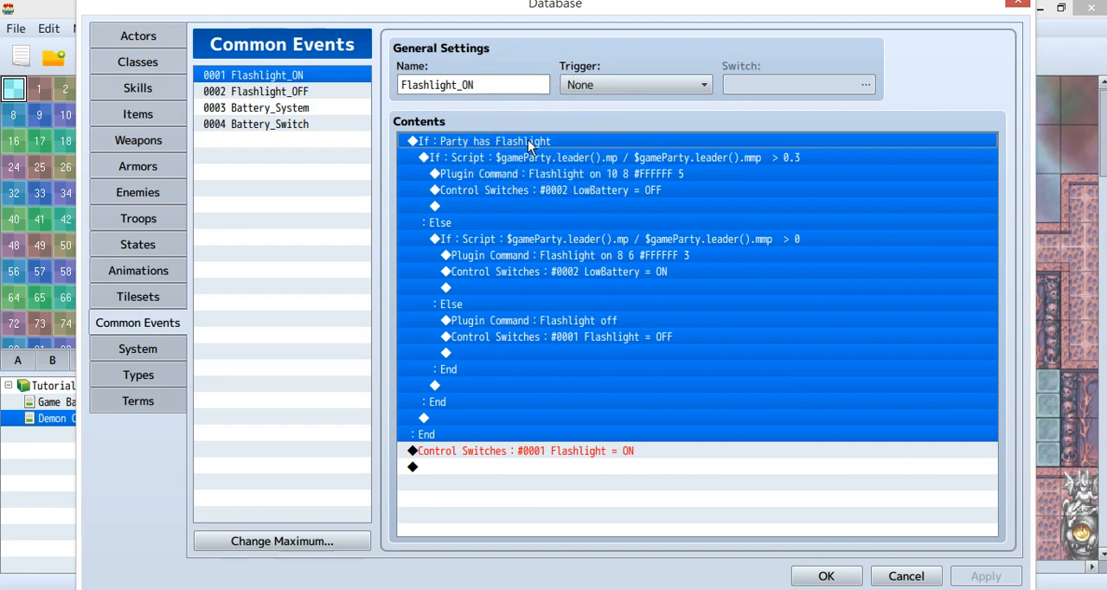
click(545, 160)
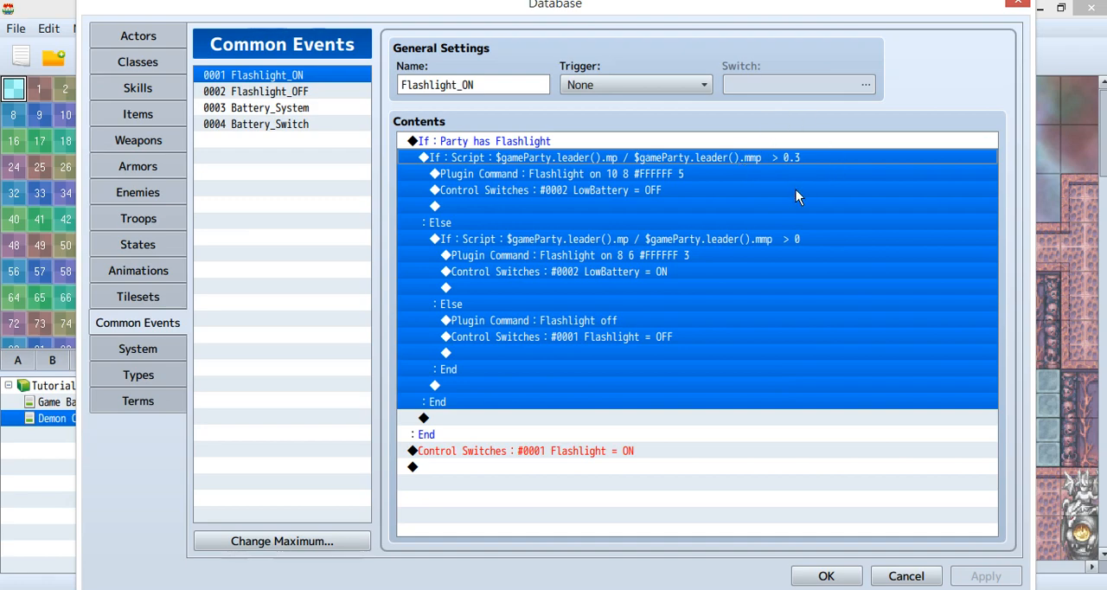
Inspect each parameter of the plugin command in the branch for an MP ratio above 0.3, keeping "Flashlight on 10 8 #FFFFFF 5".
click(679, 175)
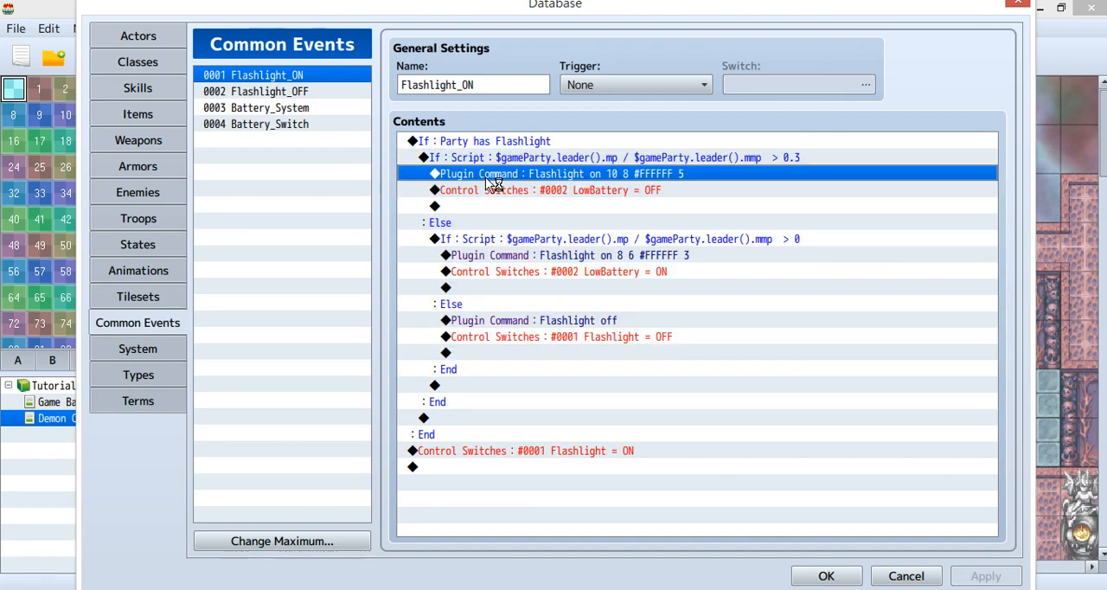
double_click(571, 172)
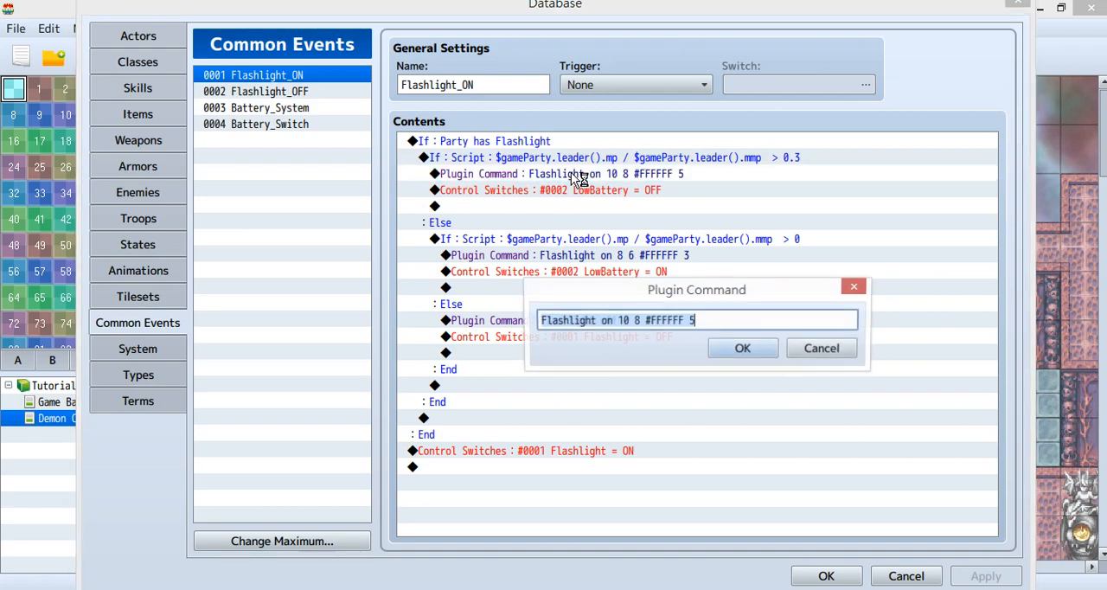
click(713, 321)
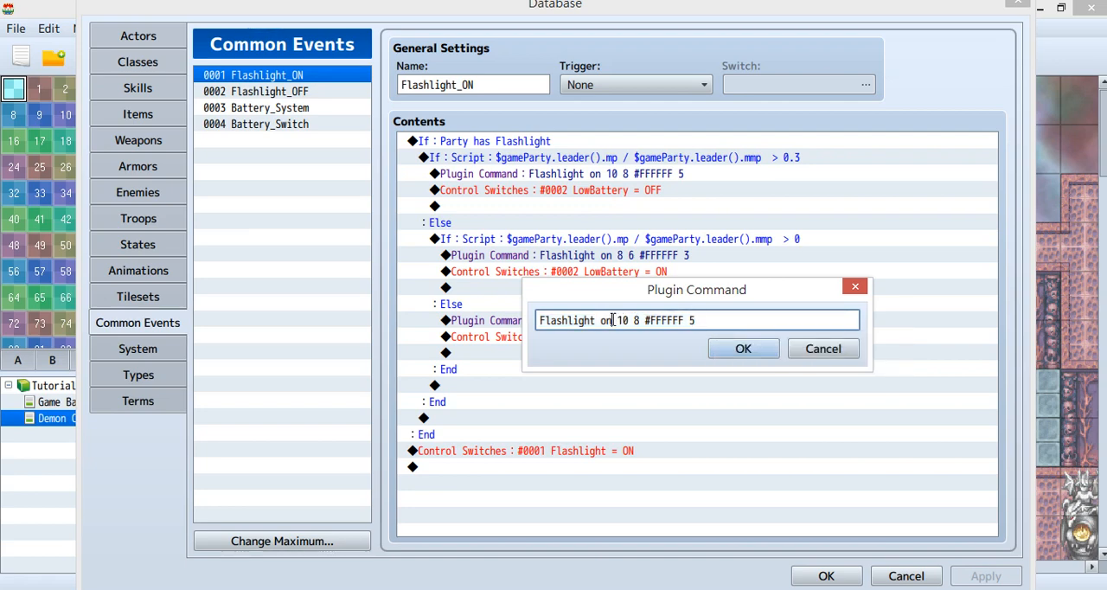
drag(612, 322, 522, 325)
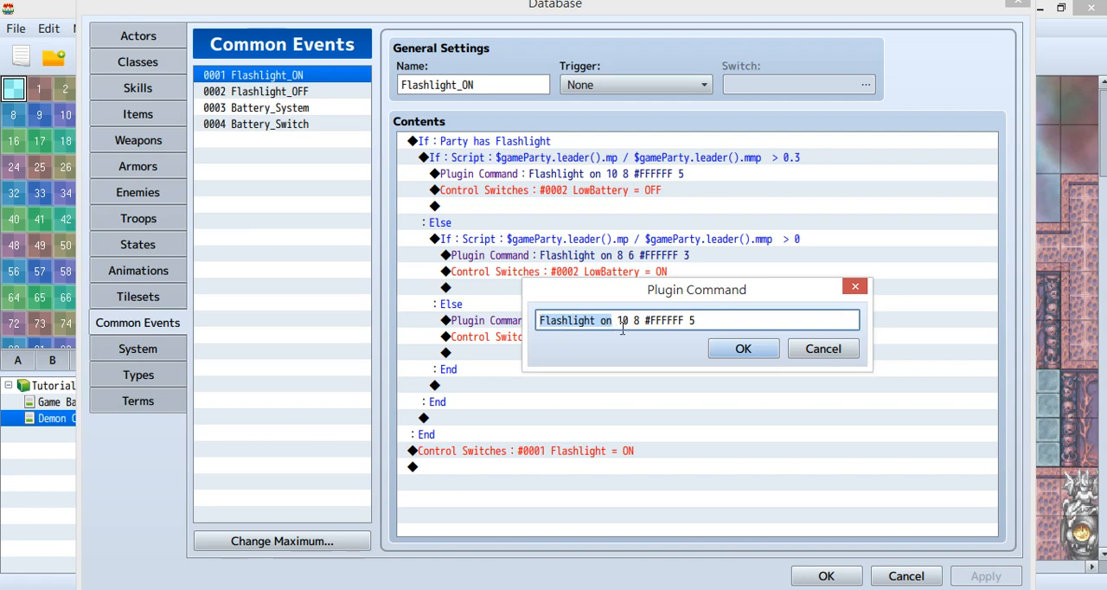
drag(616, 322, 644, 317)
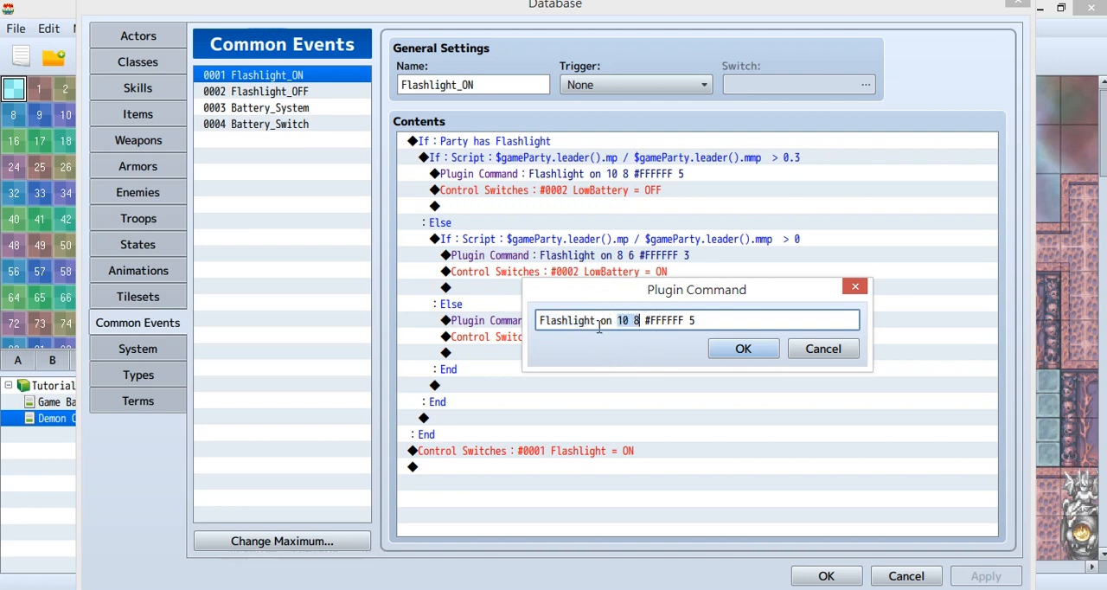
click(664, 320)
click(700, 322)
drag(699, 320, 690, 319)
text(6)
click(720, 351)
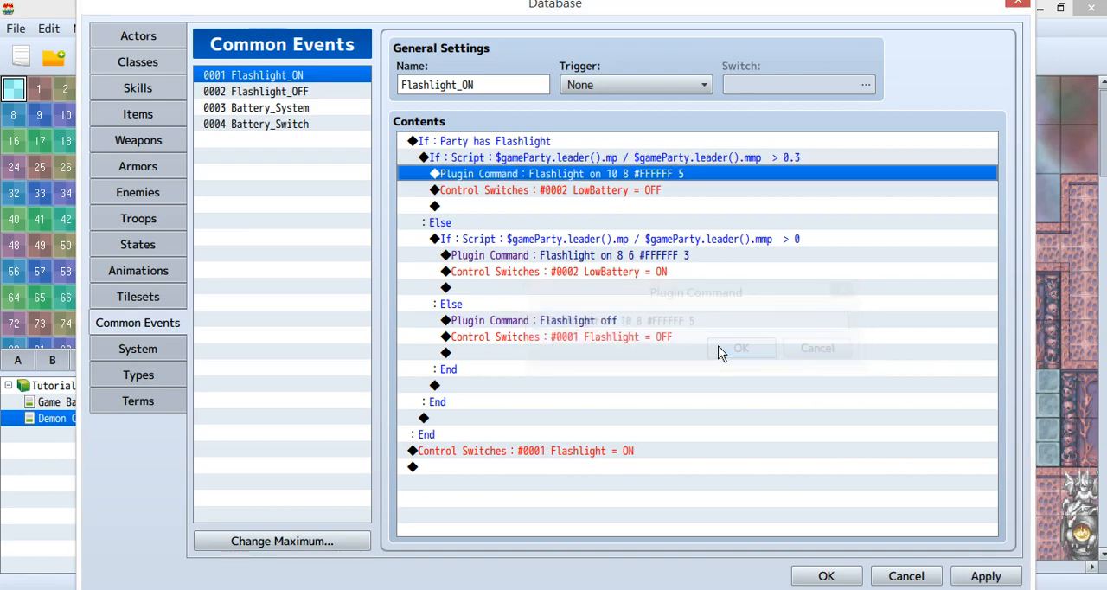
Examine the branch for an MP ratio above 0 and its plugin command "Flashlight on 8 6 #FFFFFF 3".
click(702, 242)
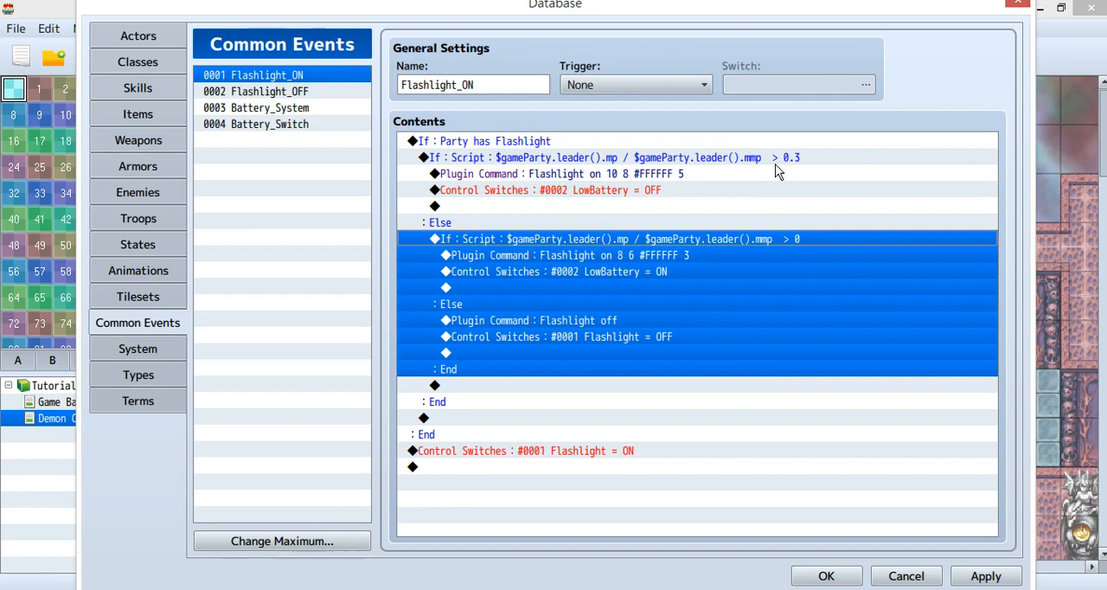
click(639, 257)
double_click(639, 257)
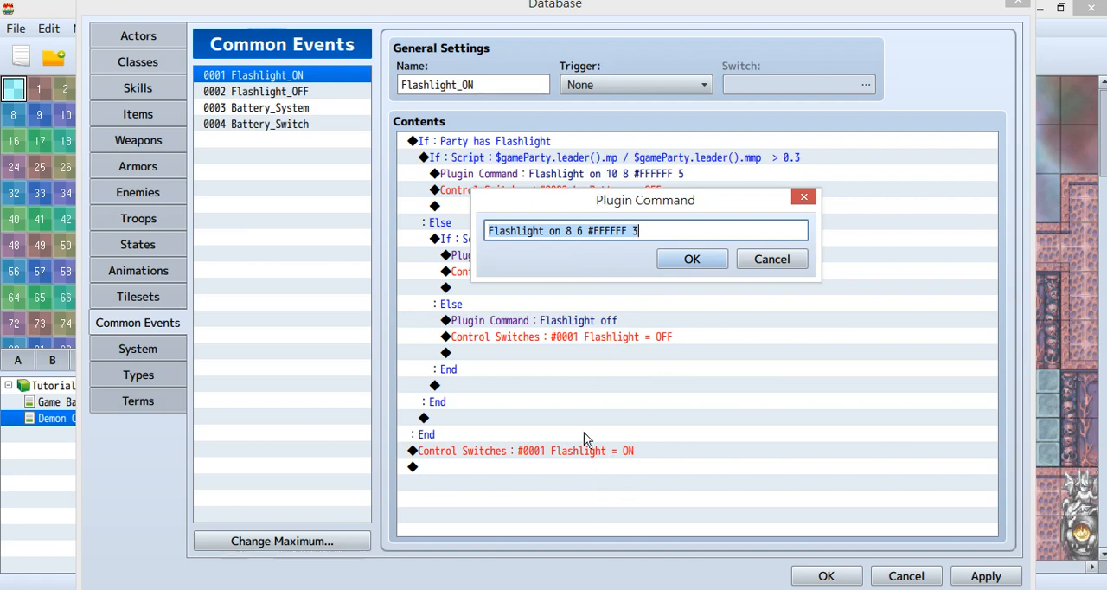
click(669, 259)
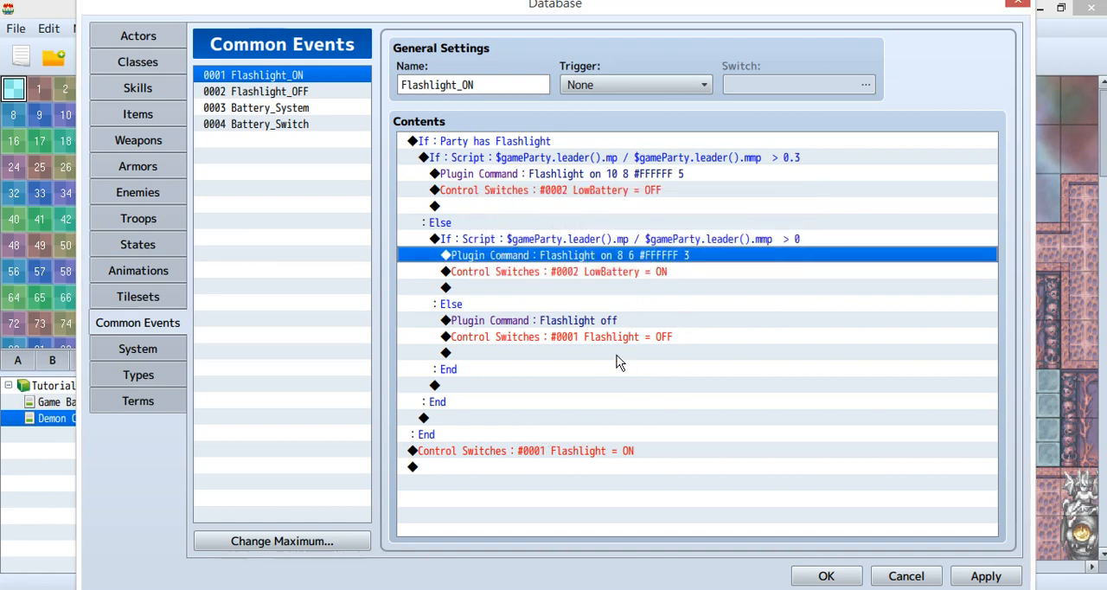
Examine the inner Else branch's "Flashlight off" plugin command and its Flashlight = OFF switch command.
click(506, 304)
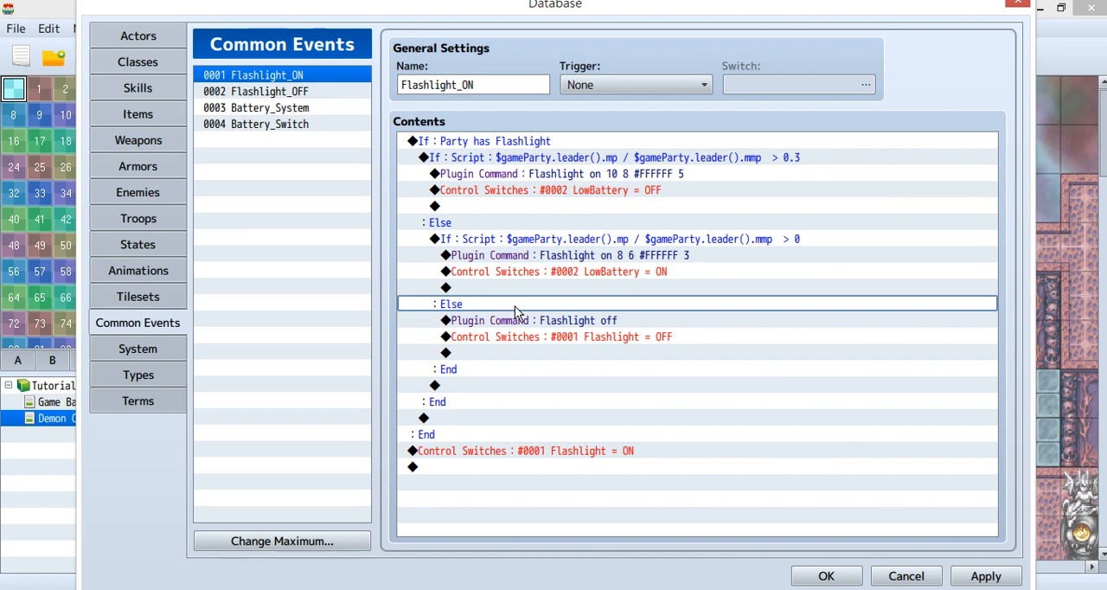
click(537, 327)
double_click(537, 326)
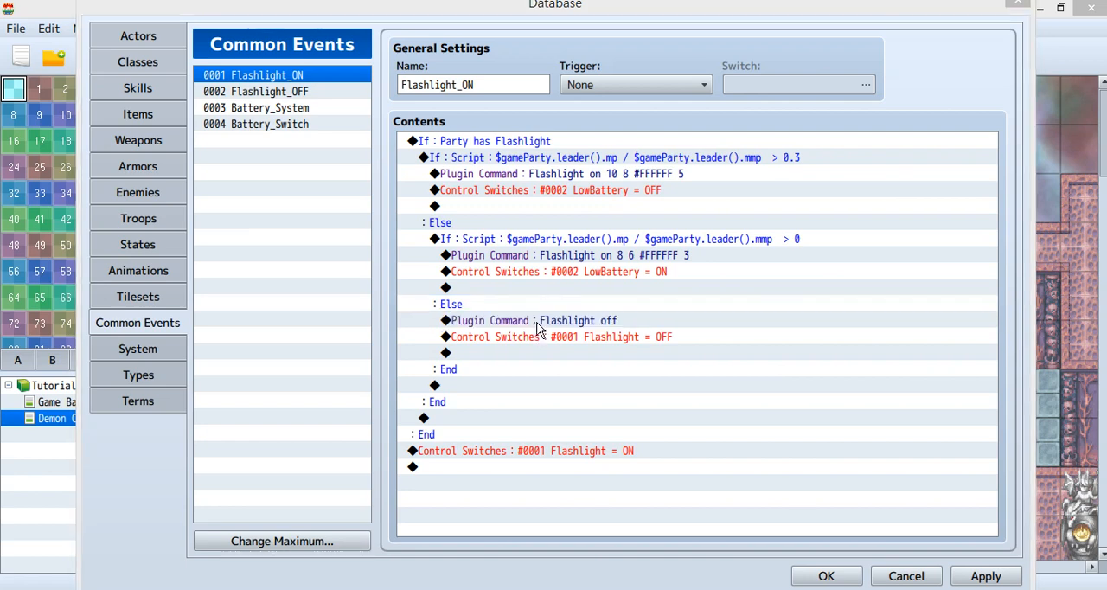
click(626, 321)
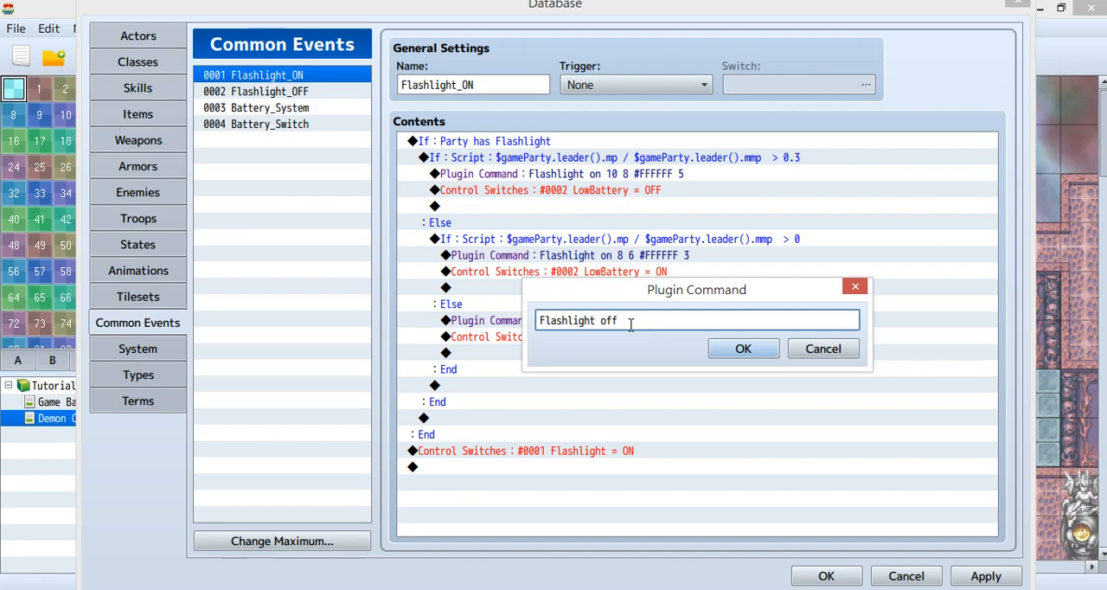
click(742, 351)
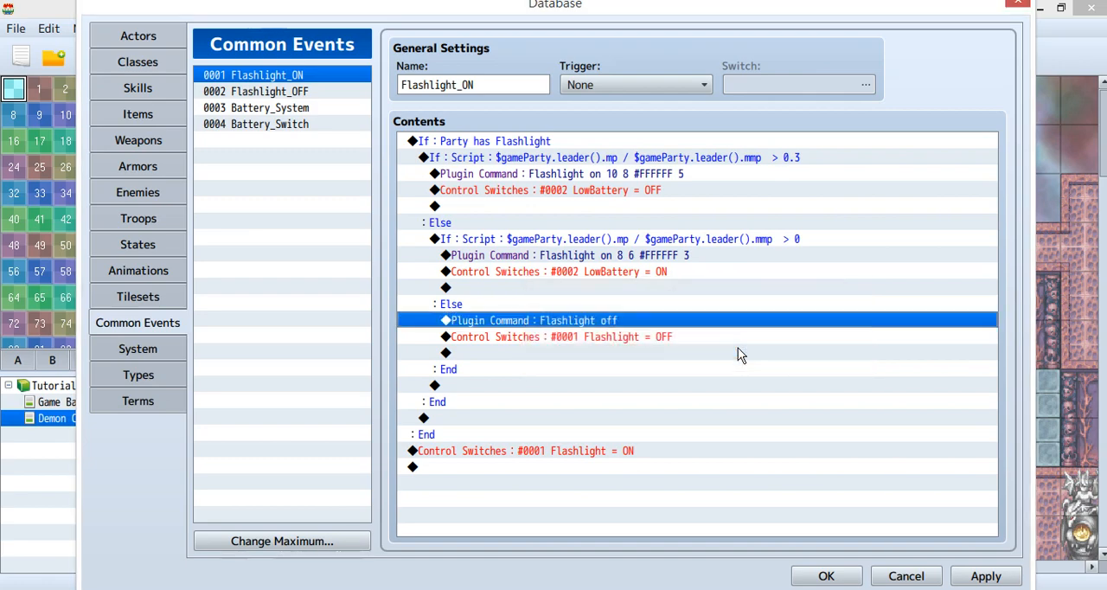
click(631, 337)
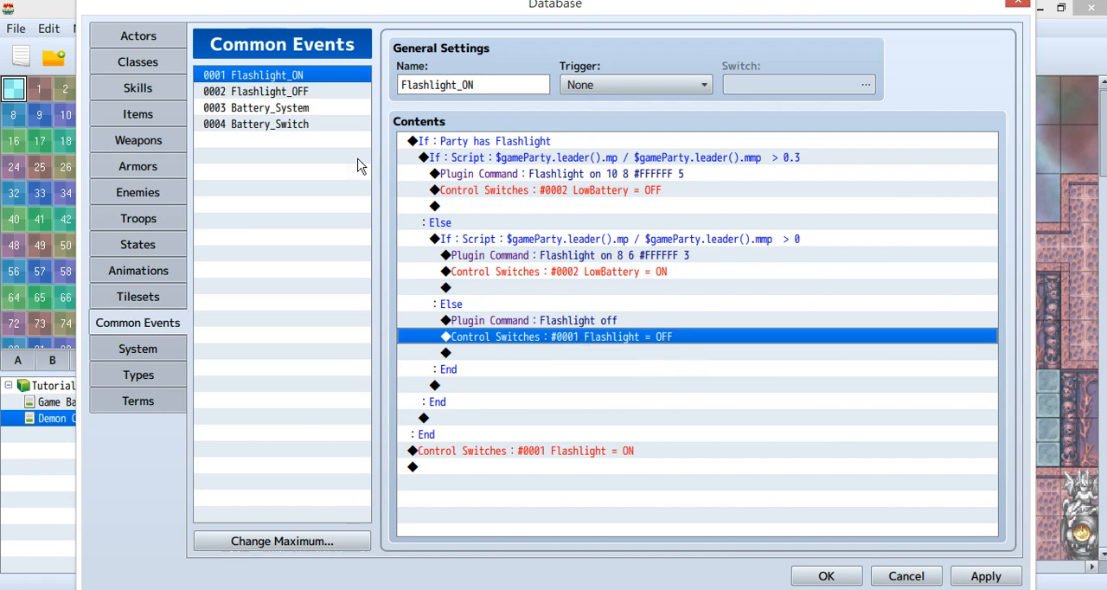
Compare the LowBattery = OFF and LowBattery = ON switch commands in Flashlight_ON, and check its closing Flashlight = ON switch command.
click(684, 356)
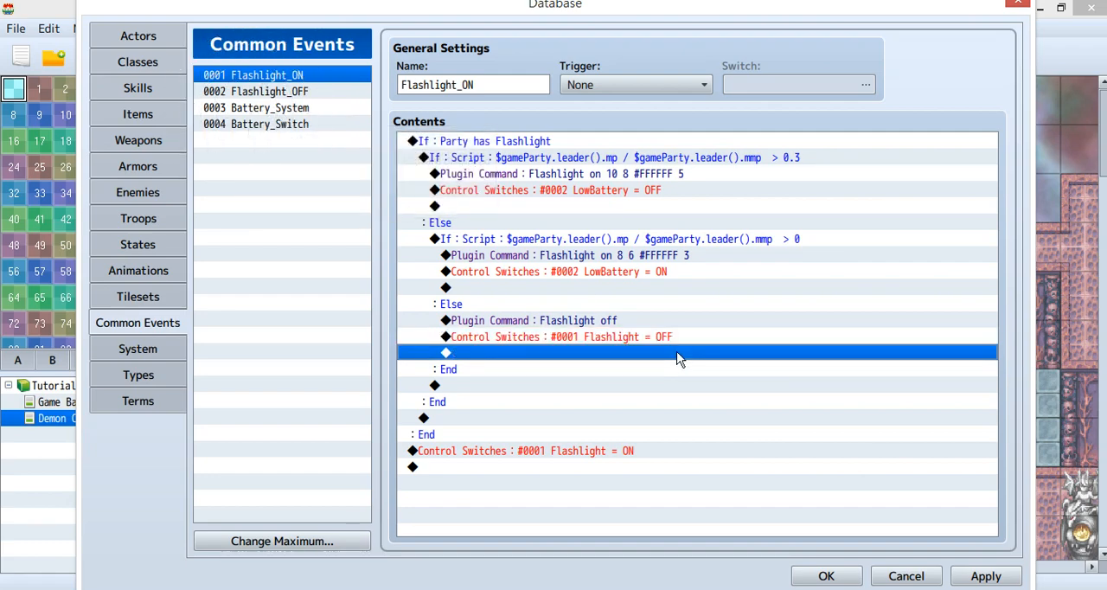
click(603, 192)
click(611, 271)
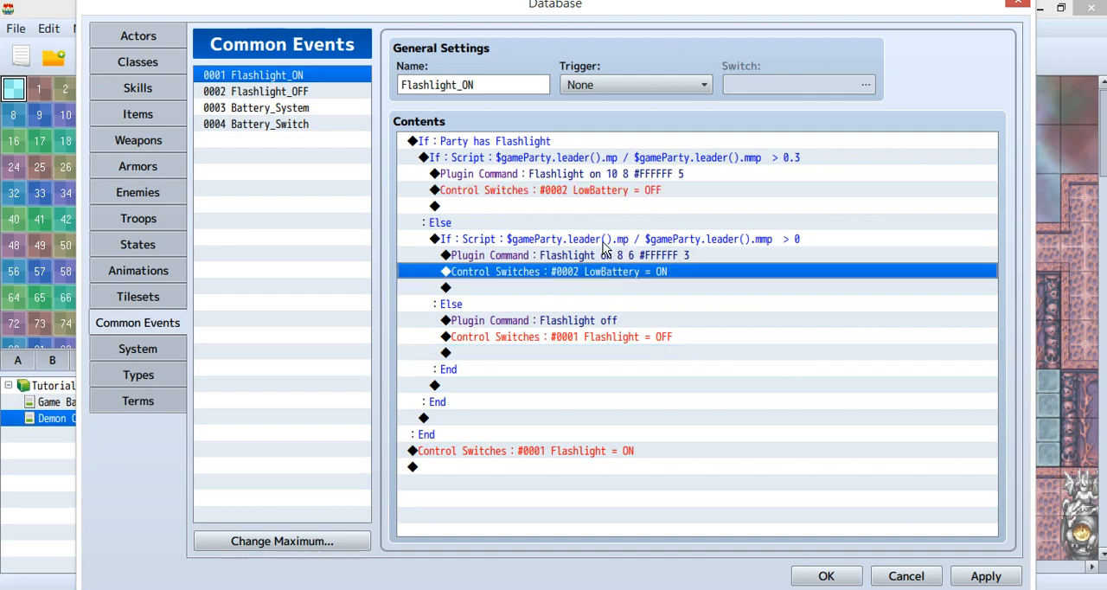
click(588, 193)
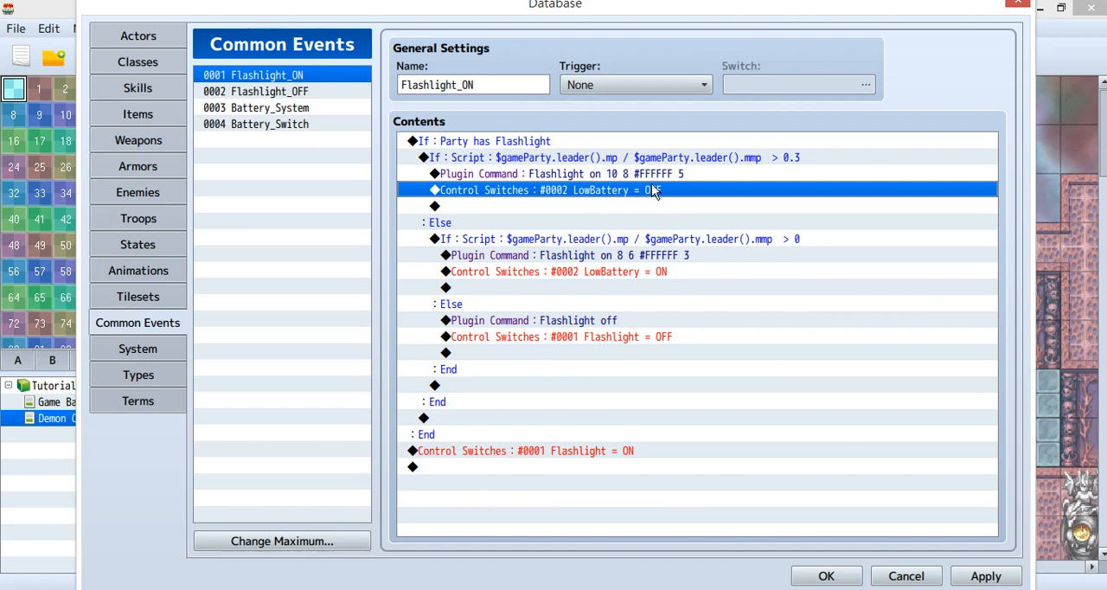
click(619, 271)
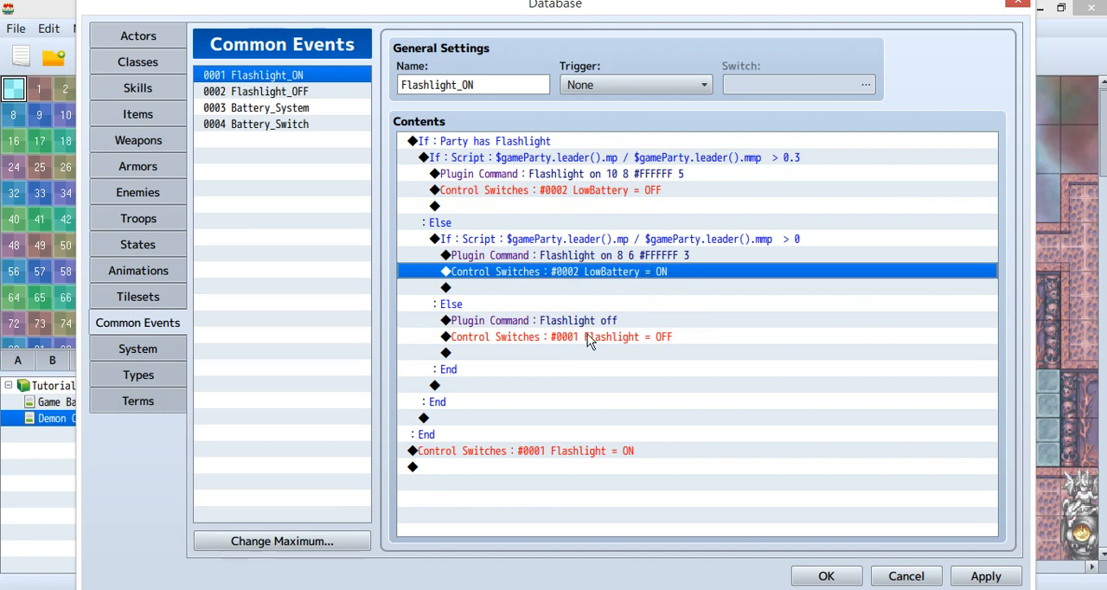
click(542, 453)
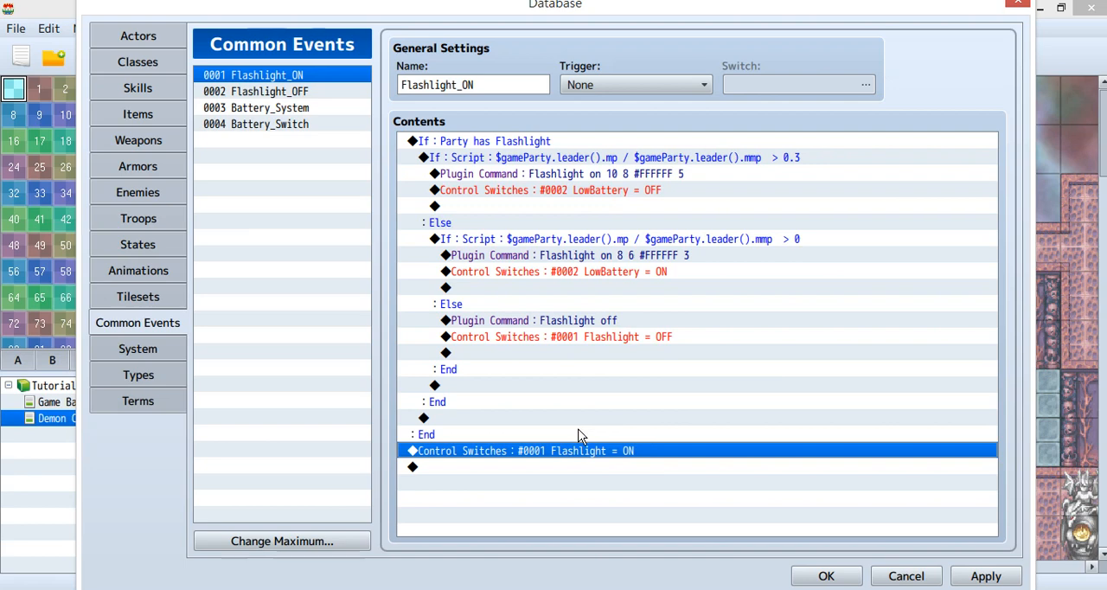
Open the Flashlight_OFF common event and examine its Flashlight = OFF switch command and "Flashlight off" plugin command.
click(275, 92)
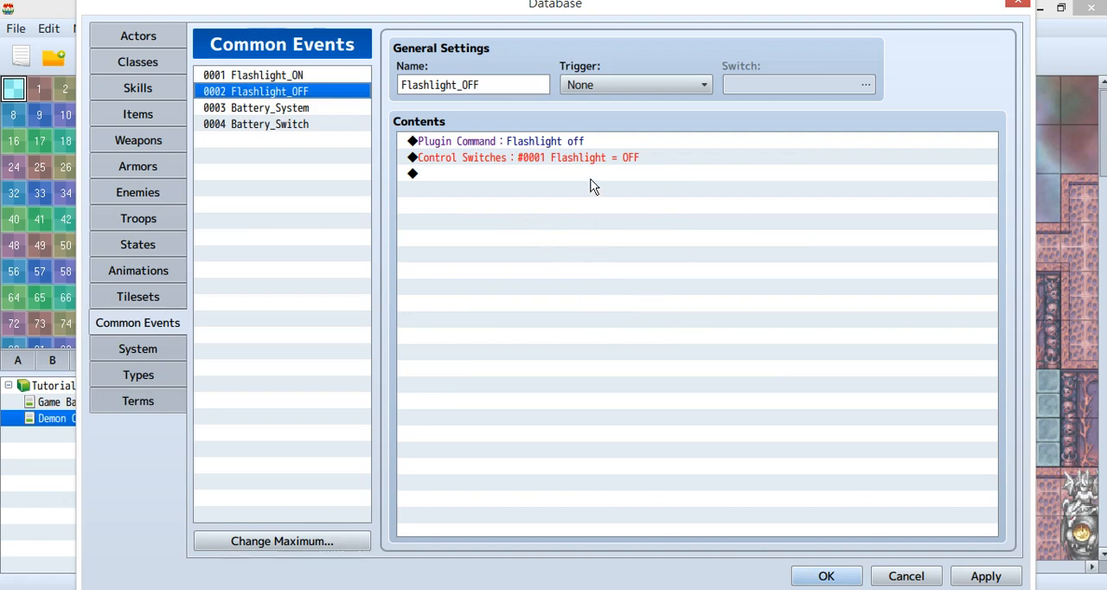
click(562, 163)
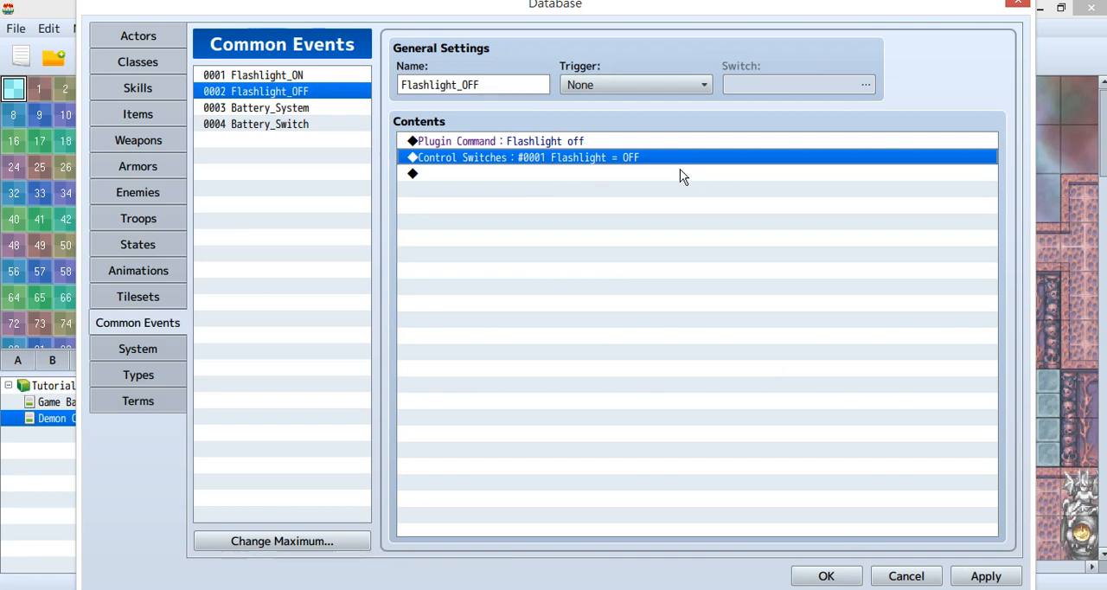
click(551, 143)
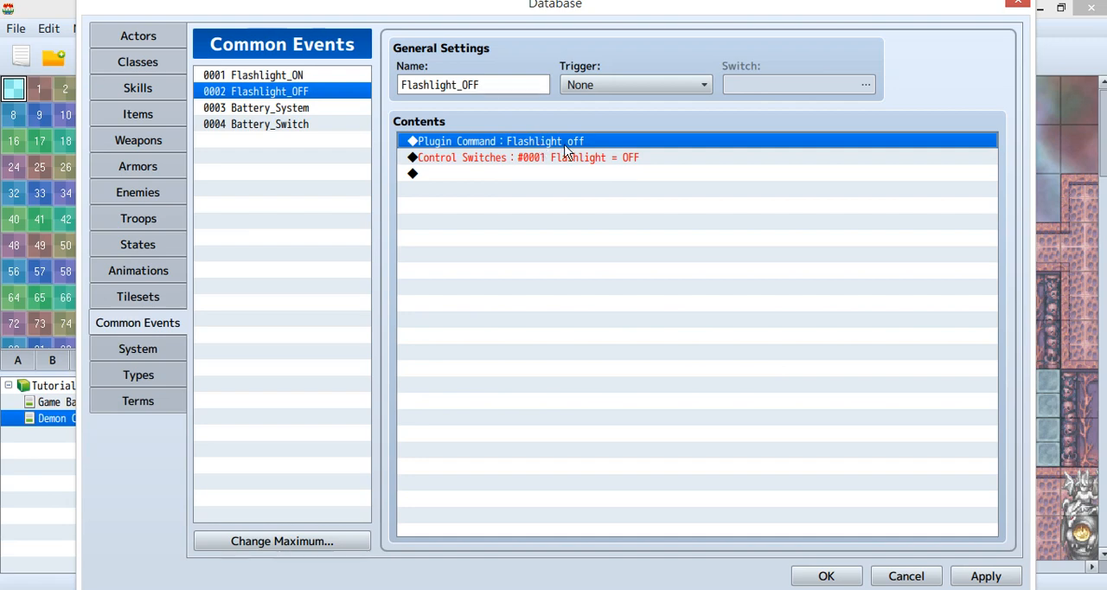
Open the Battery_System common event and examine its MP ratio condition above 0.3 and the plugin command in that branch.
click(321, 110)
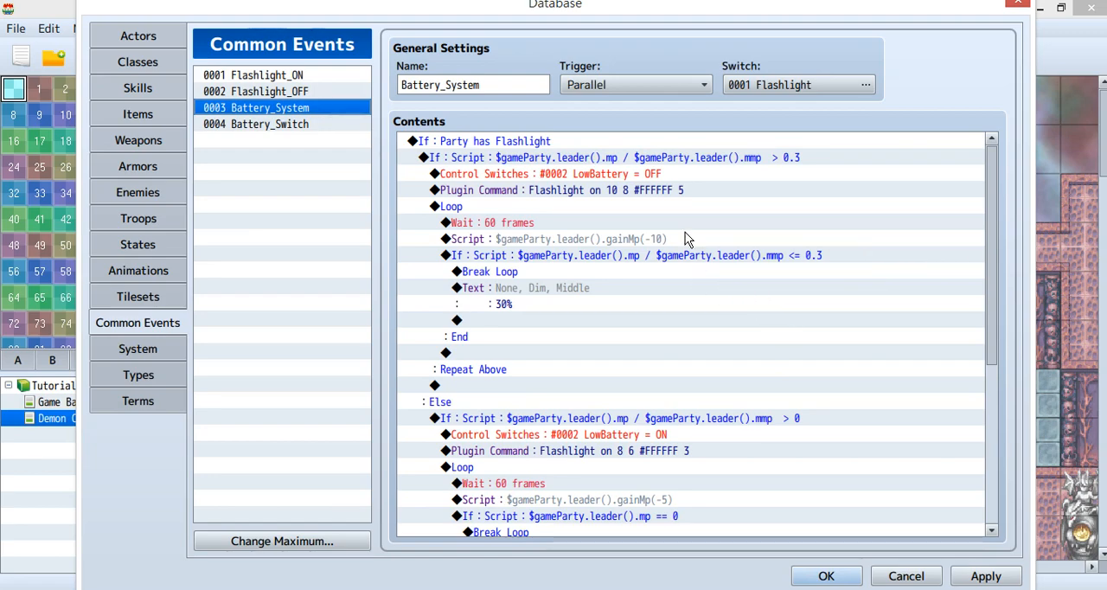
click(619, 157)
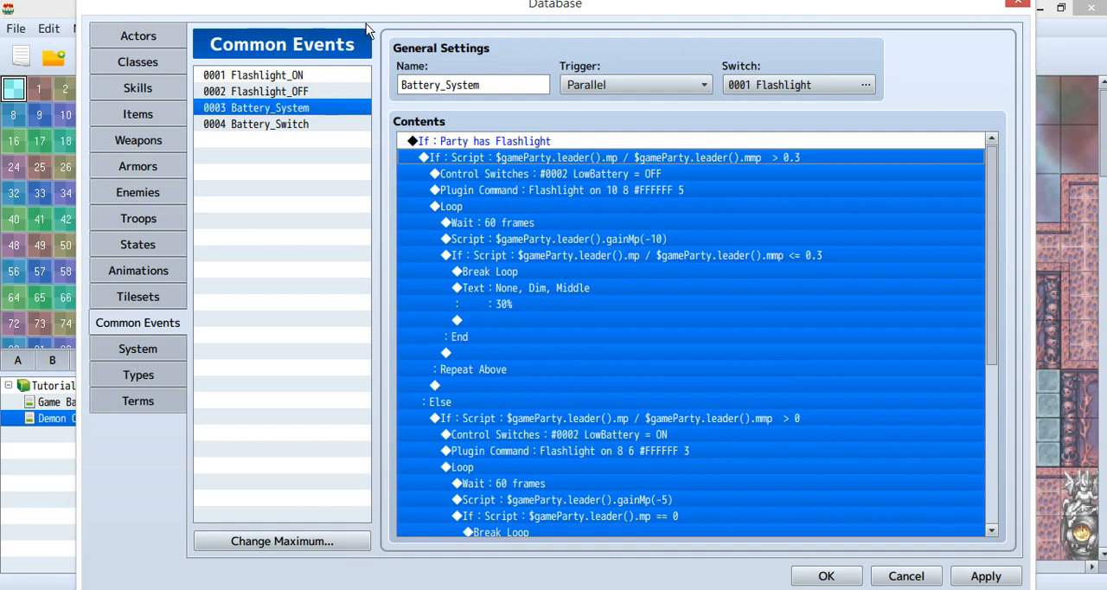
click(692, 190)
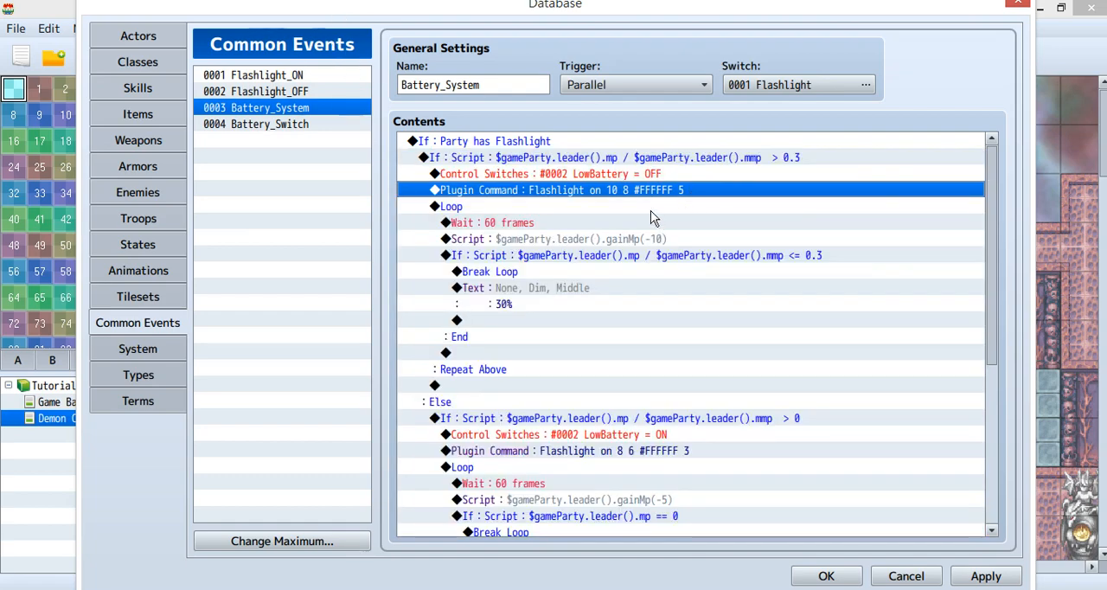
Examine the first battery loop: the 60-frame wait, the gainMp(-10) script, and the Break Loop condition at an MP ratio of 0.3 or less.
click(508, 207)
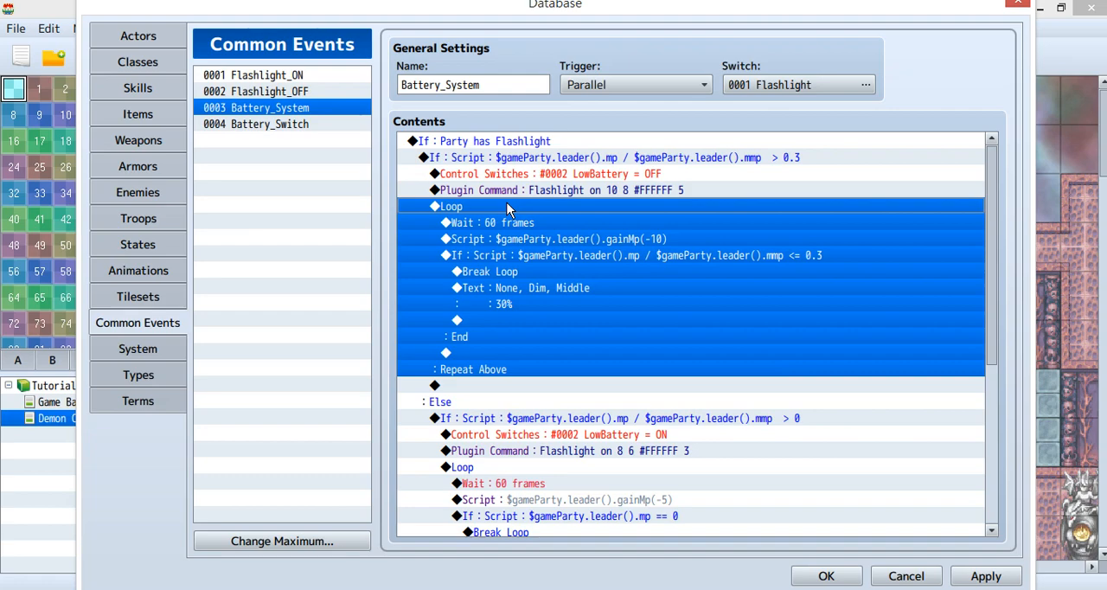
click(558, 227)
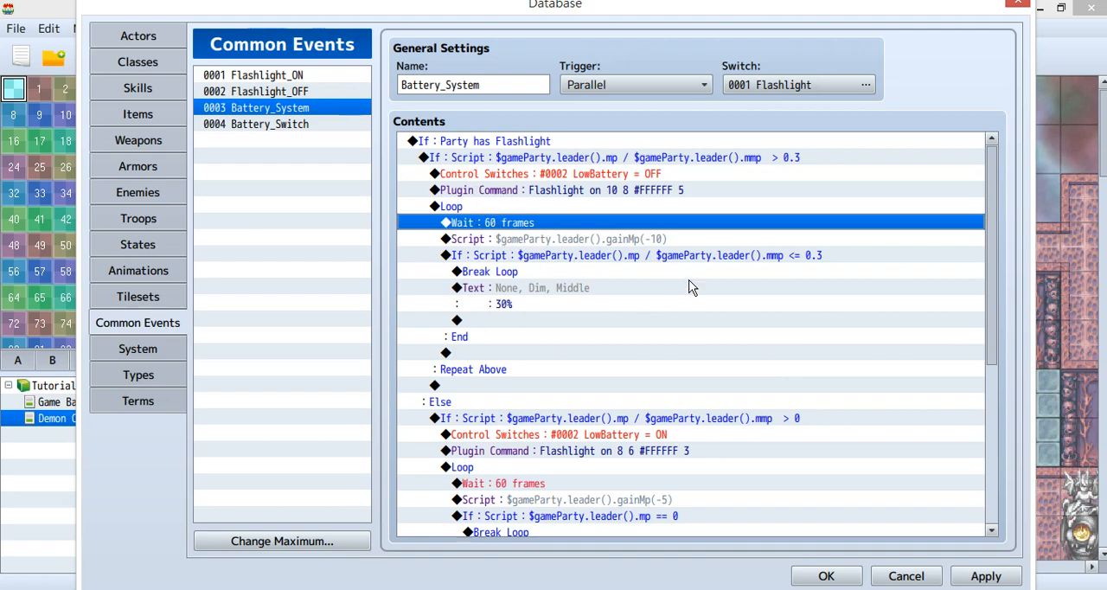
click(679, 239)
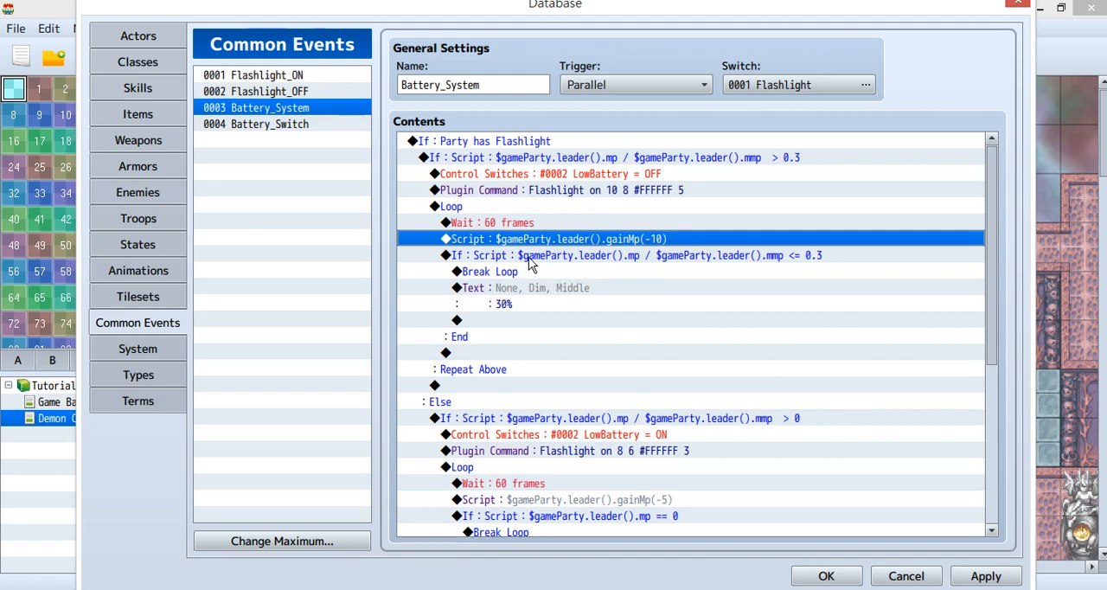
click(539, 258)
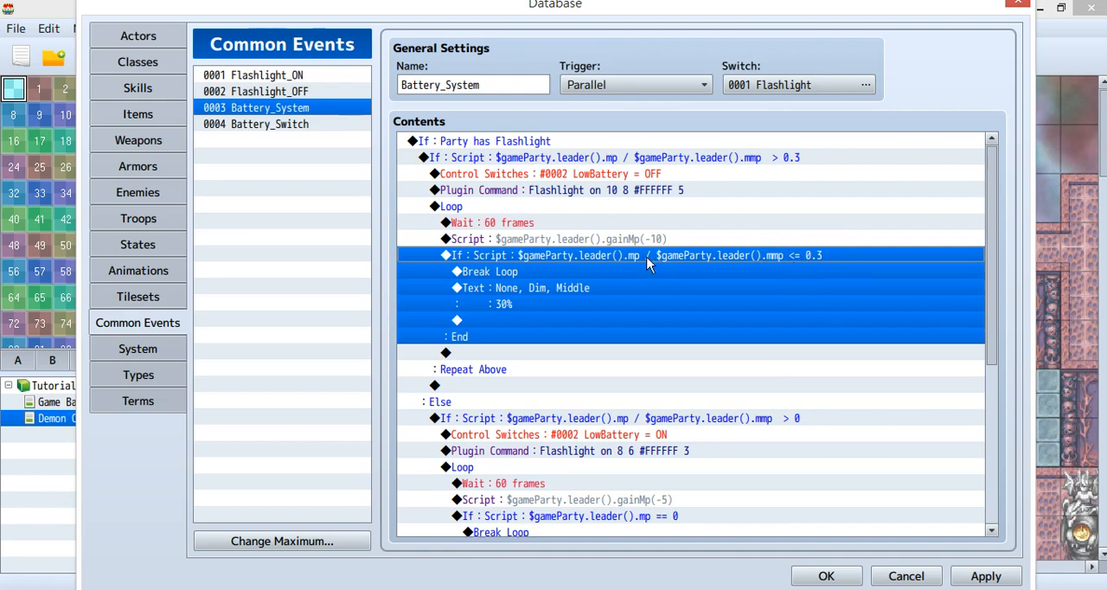
click(546, 271)
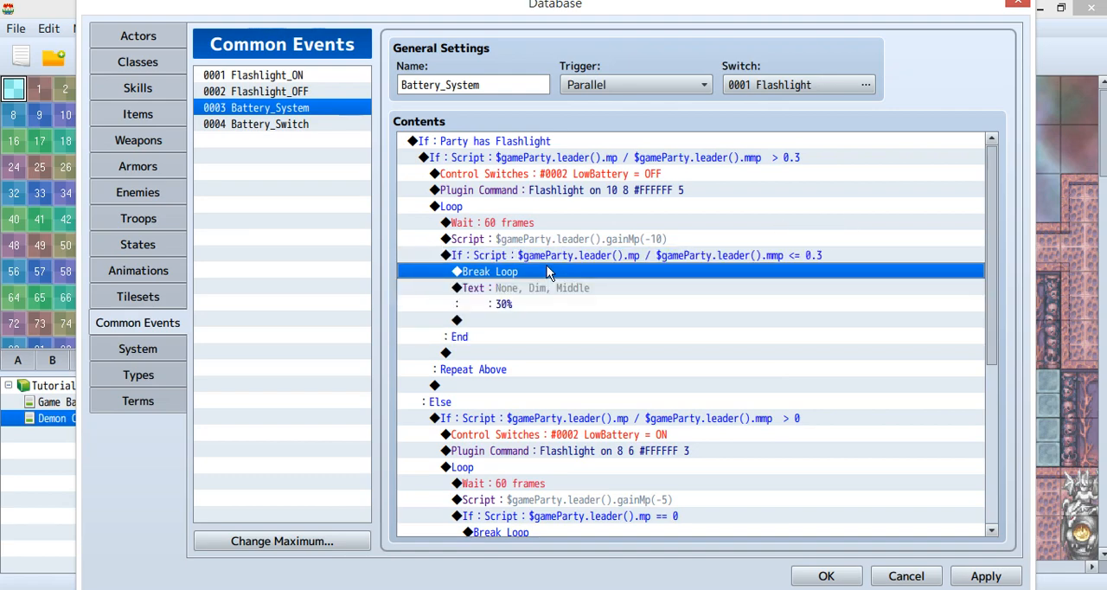
Delete the "30%" and "0%" text messages that follow the two Break Loop commands in Battery_System.
scroll(546, 271, down, 1)
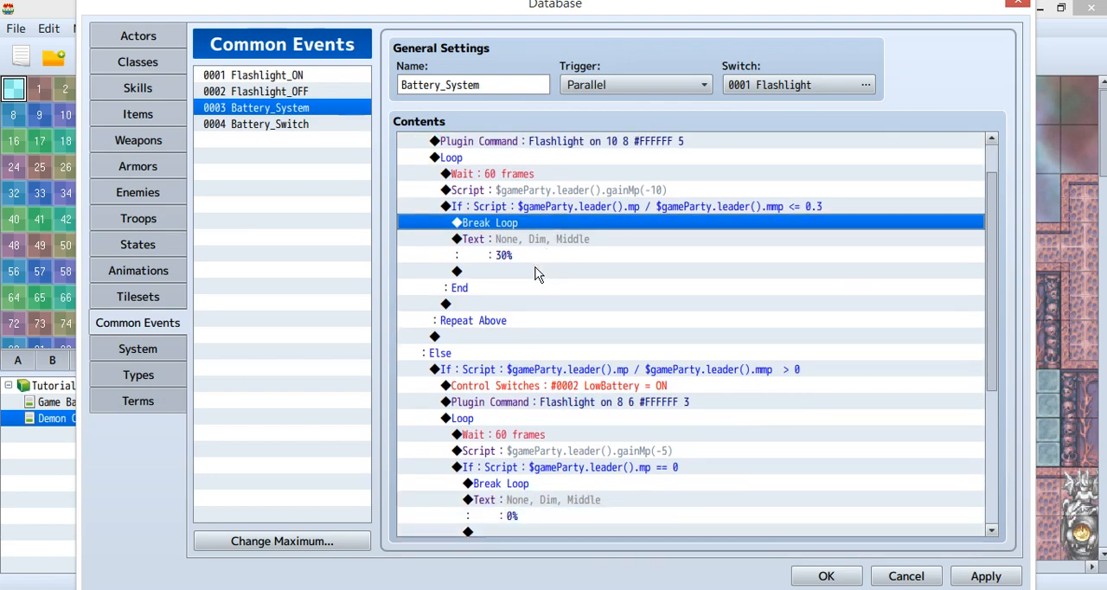
click(514, 256)
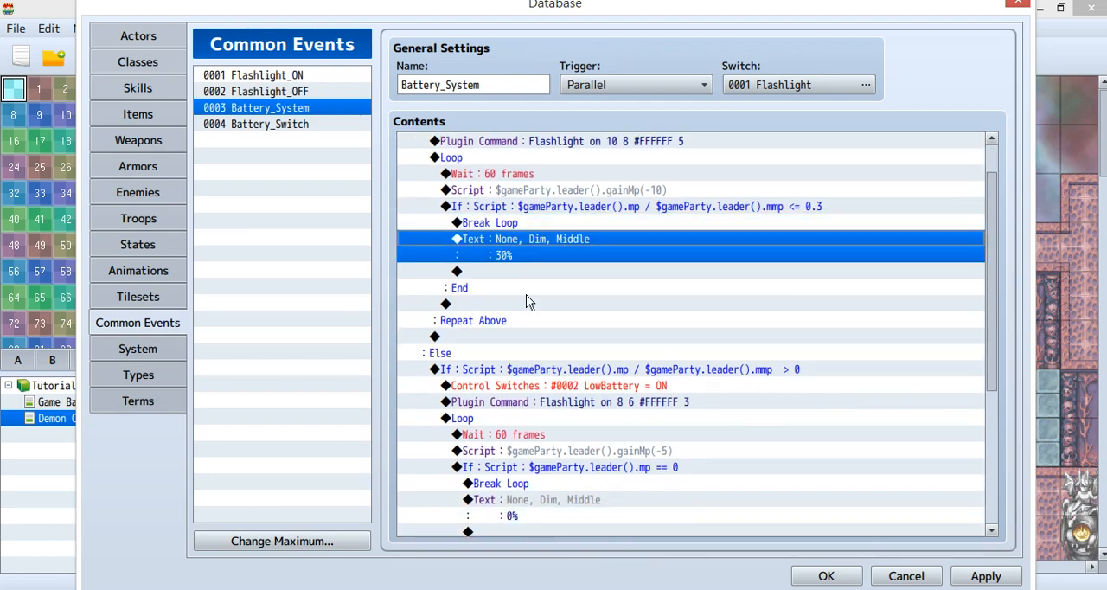
key(Delete)
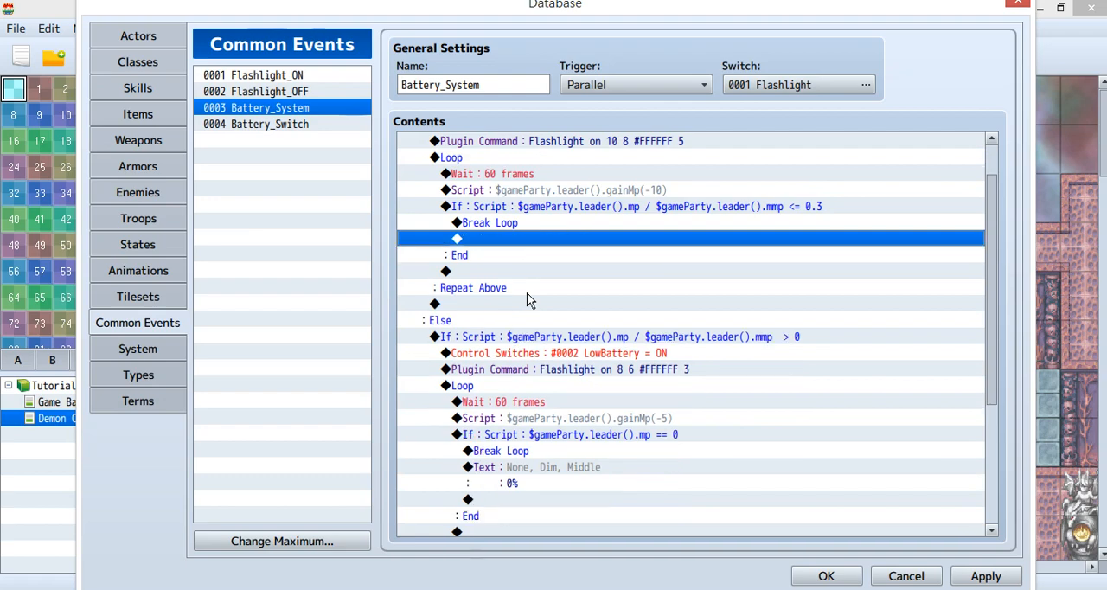
scroll(529, 300, down, 1)
click(583, 435)
key(Delete)
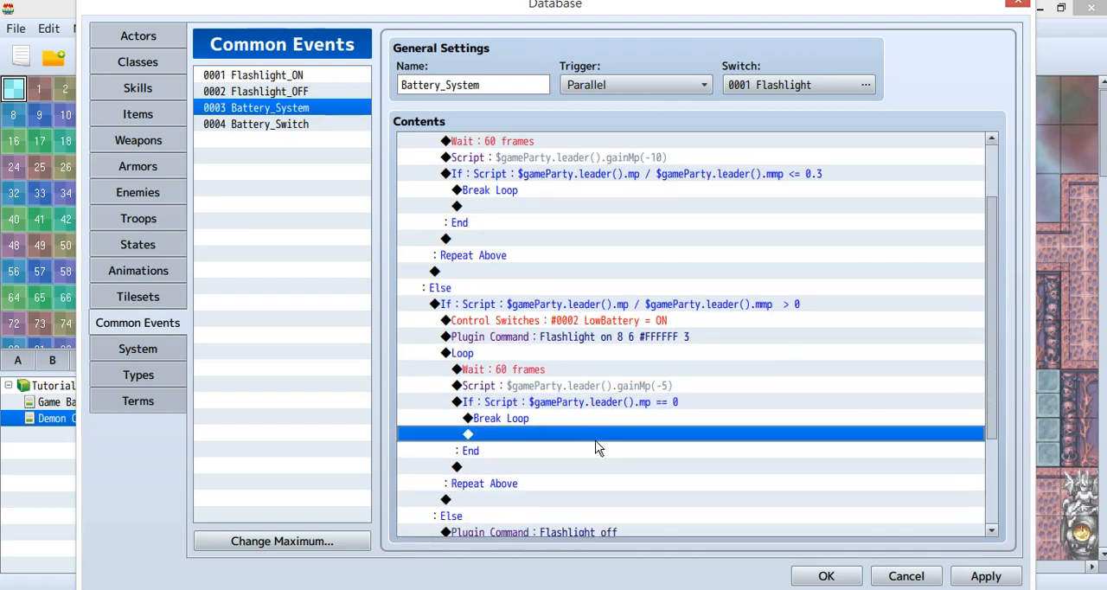
Examine Battery_System's branch for an MP ratio above 0, its LowBattery = ON switch and its plugin command "Flashlight on 8 6 #FFFFFF 3".
scroll(542, 260, up, 2)
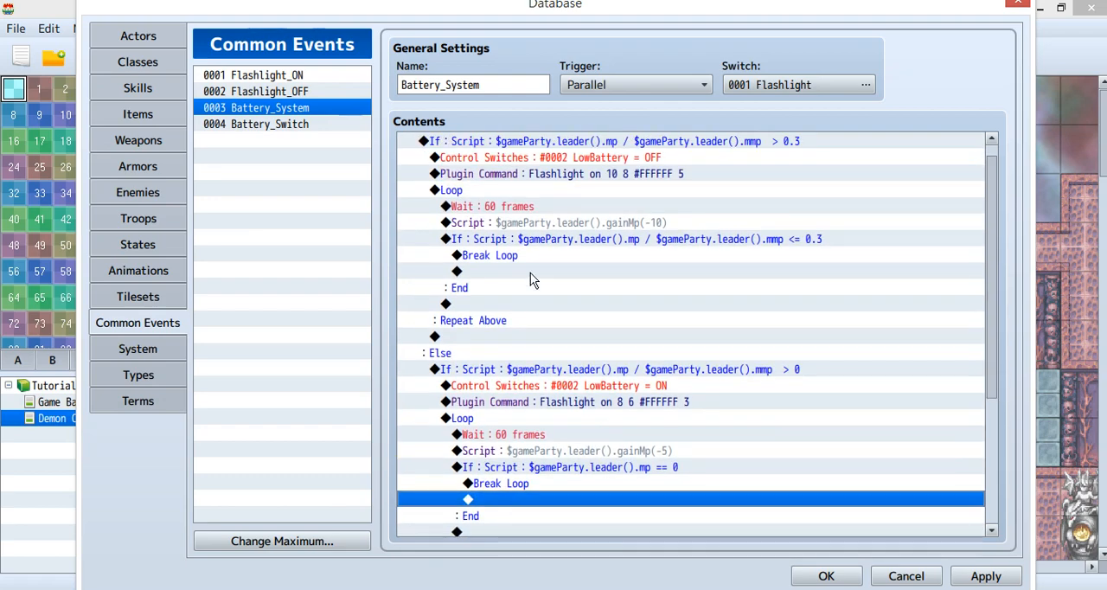
scroll(531, 282, up, 1)
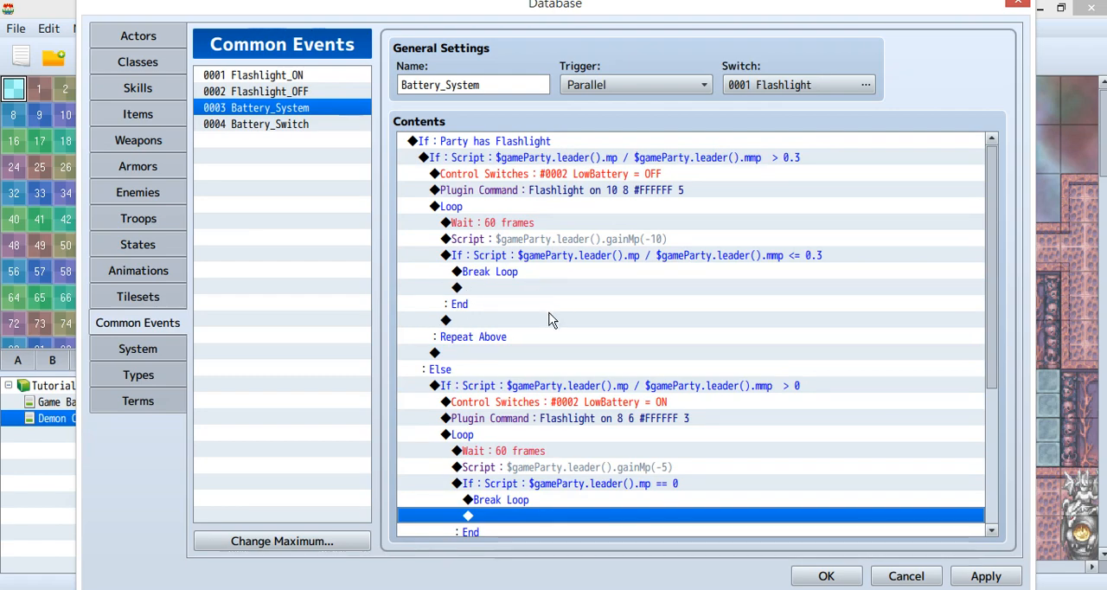
click(515, 386)
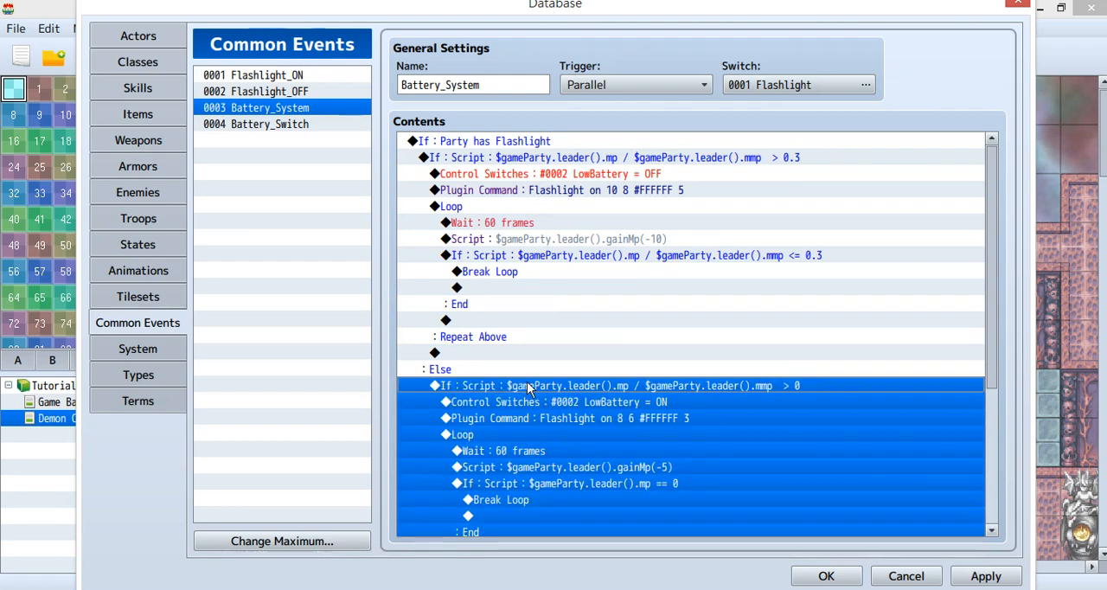
scroll(532, 384, down, 1)
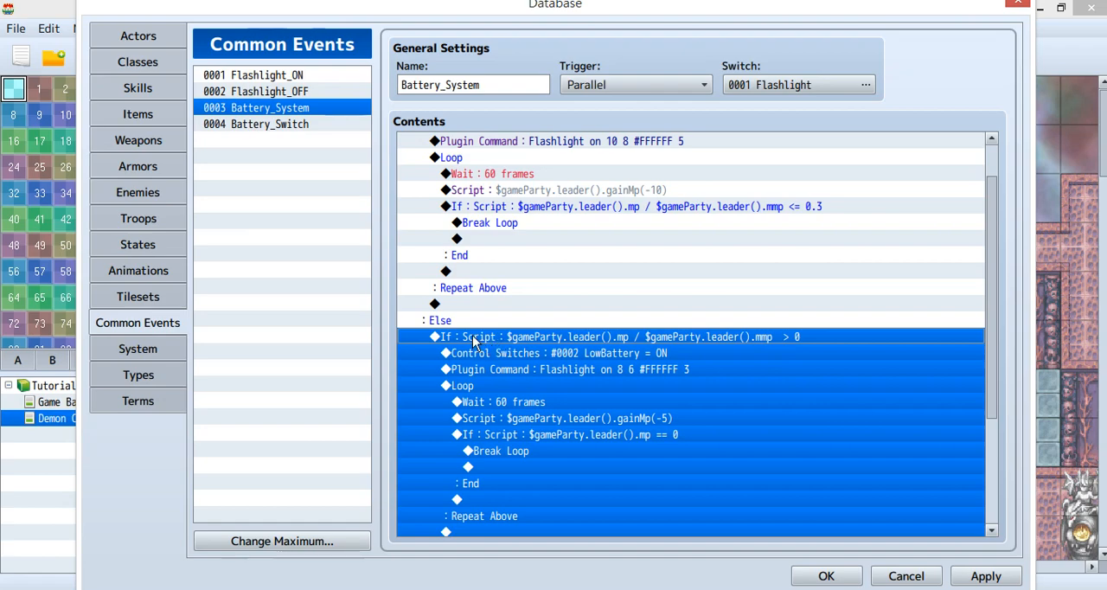
scroll(467, 333, up, 1)
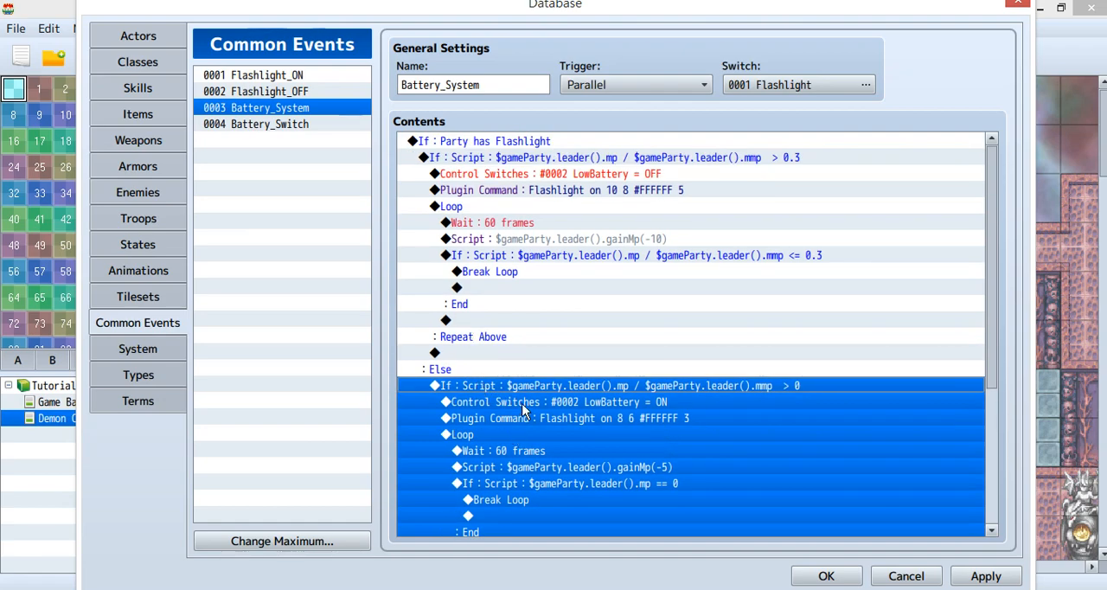
click(522, 408)
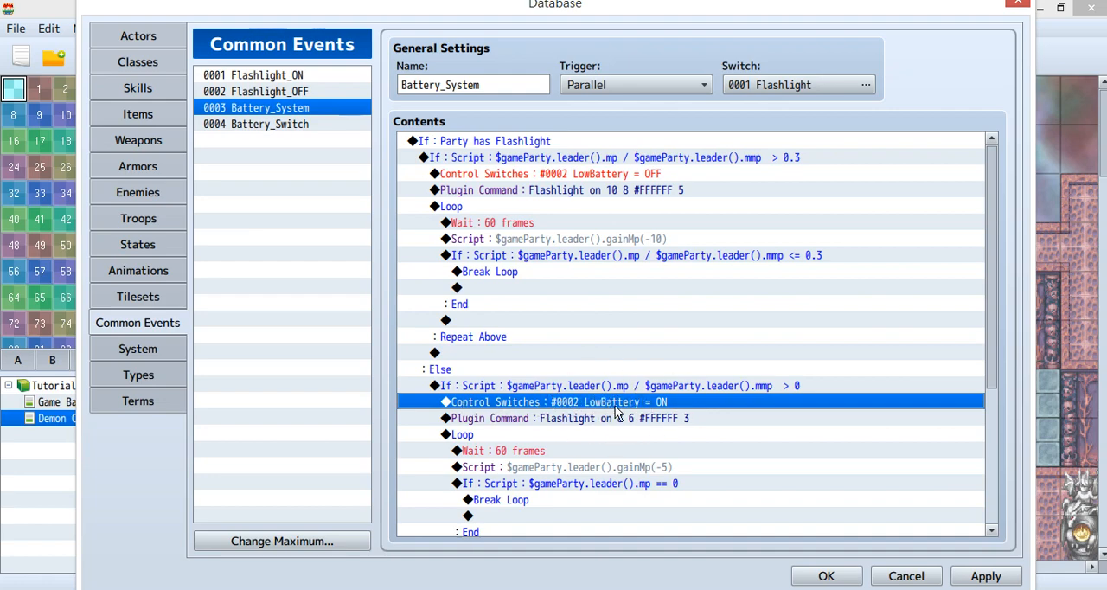
click(676, 422)
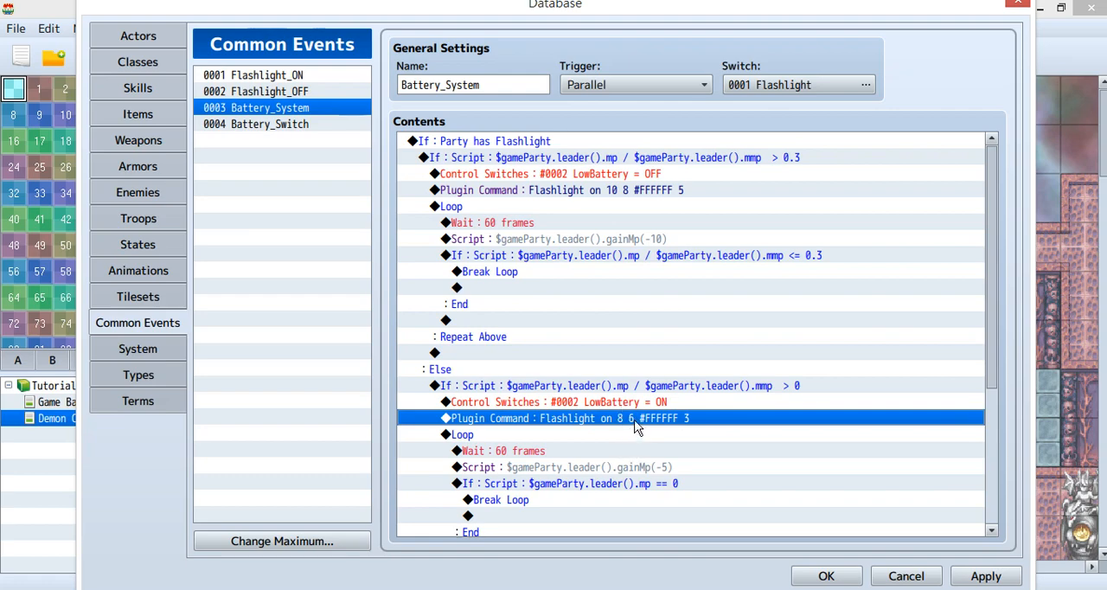
Examine the low-battery loop with its gainMp(-5) script and the Break Loop condition for leader MP equal to 0.
scroll(635, 428, down, 5)
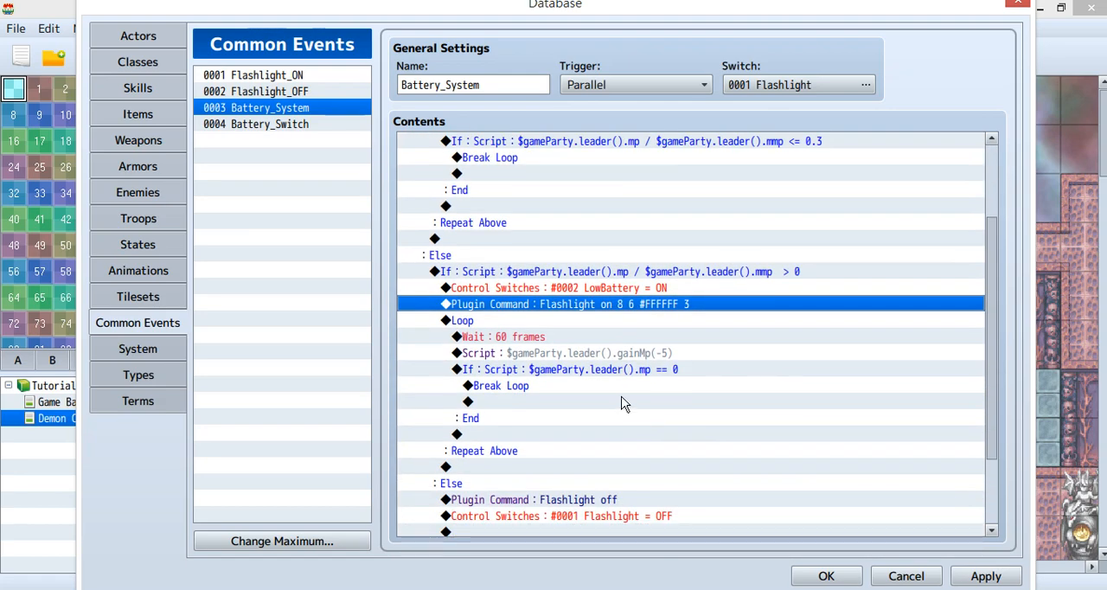
click(494, 288)
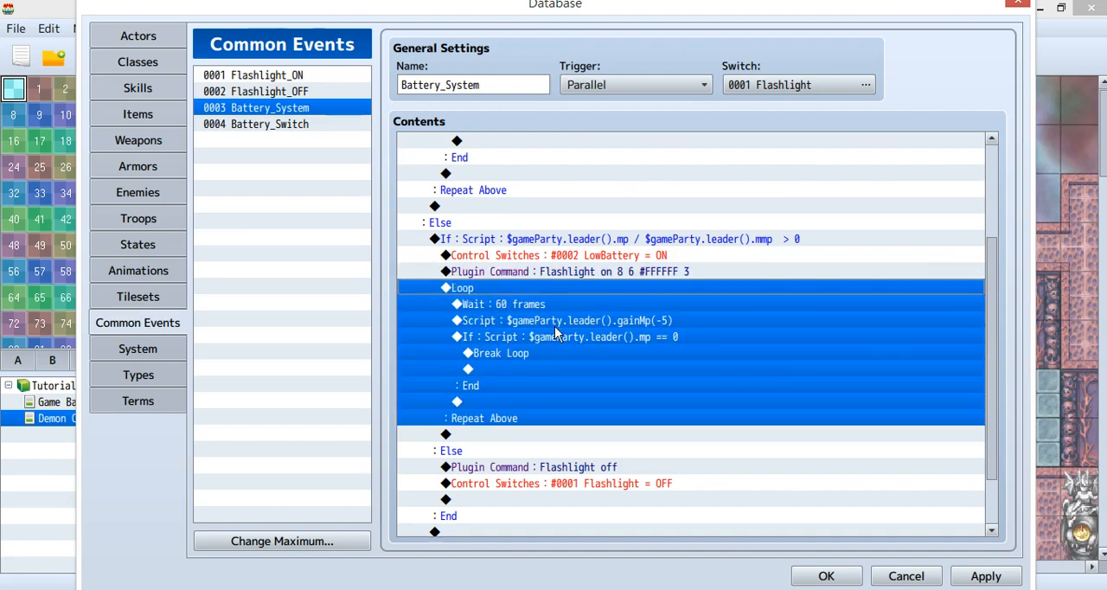
click(557, 323)
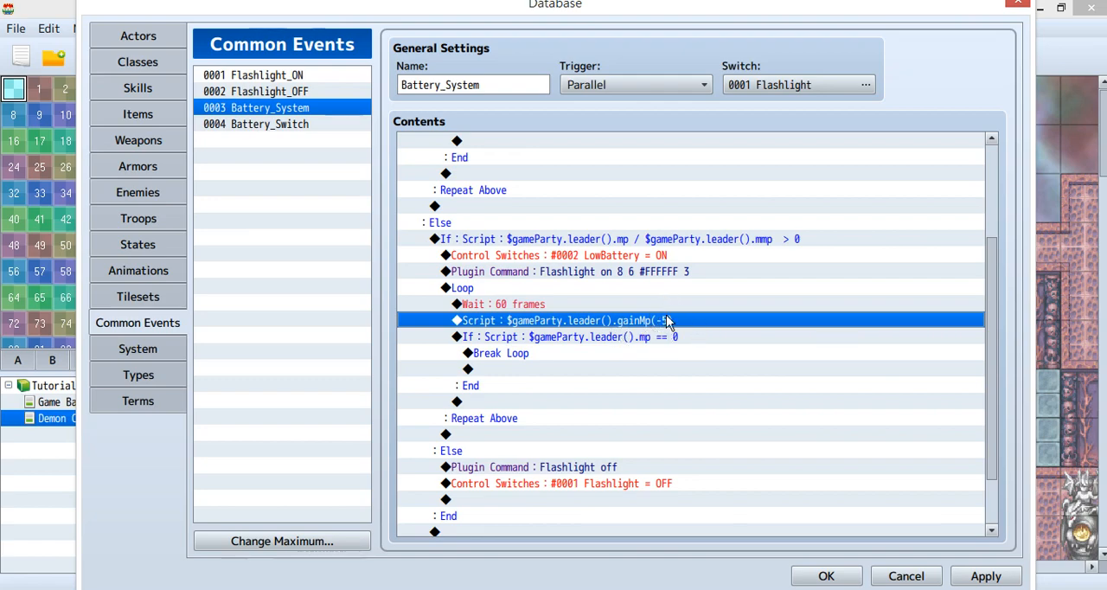
scroll(666, 335, up, 1)
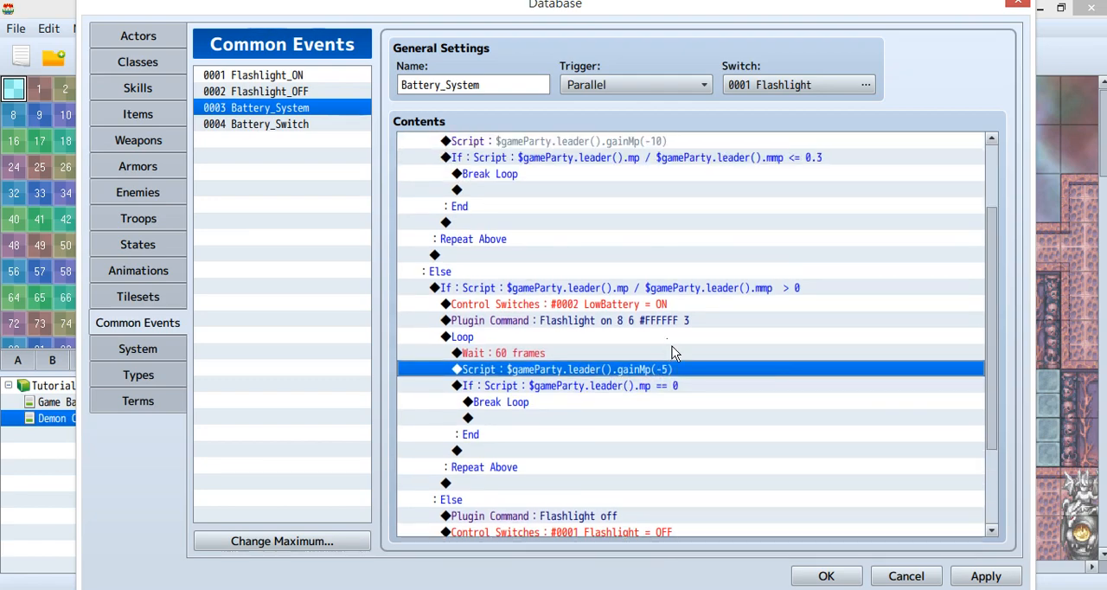
click(560, 391)
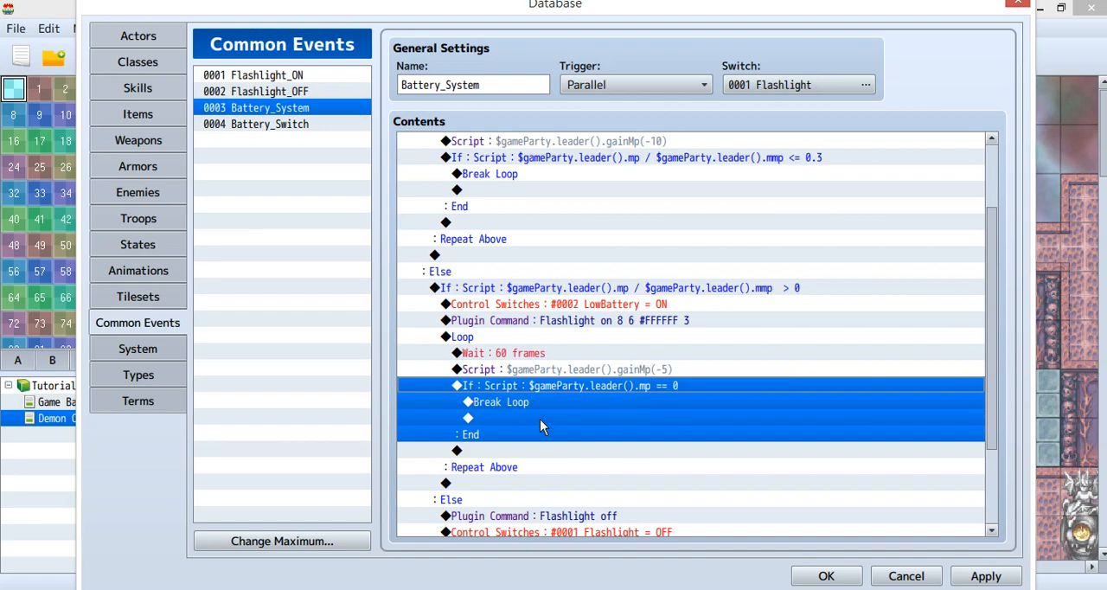
Examine Battery_System's inner Else branch and its "Flashlight off" plugin command.
scroll(537, 420, down, 3)
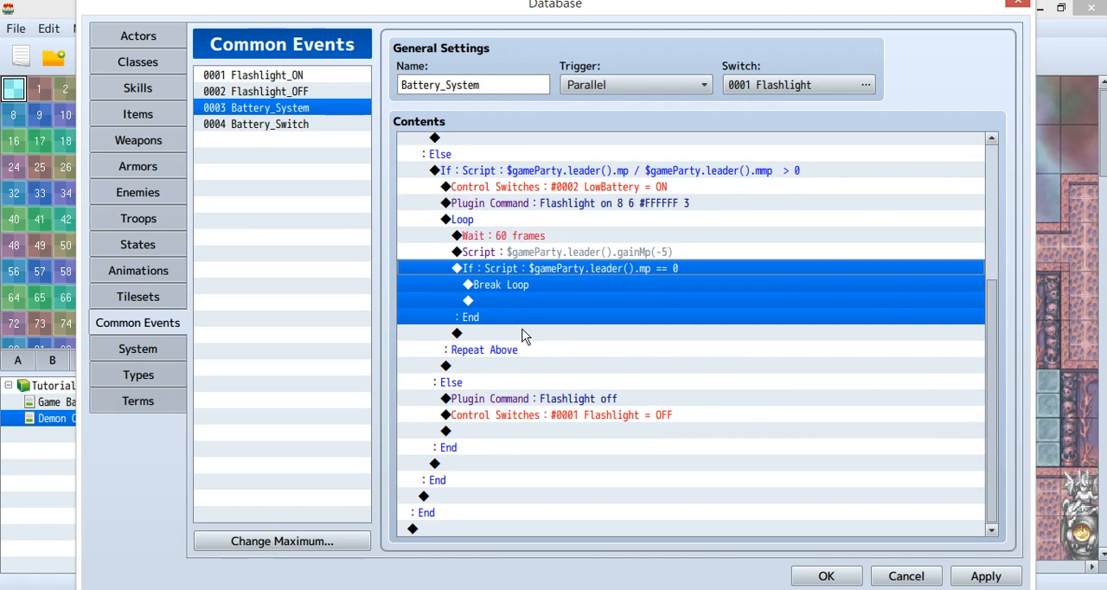
click(529, 383)
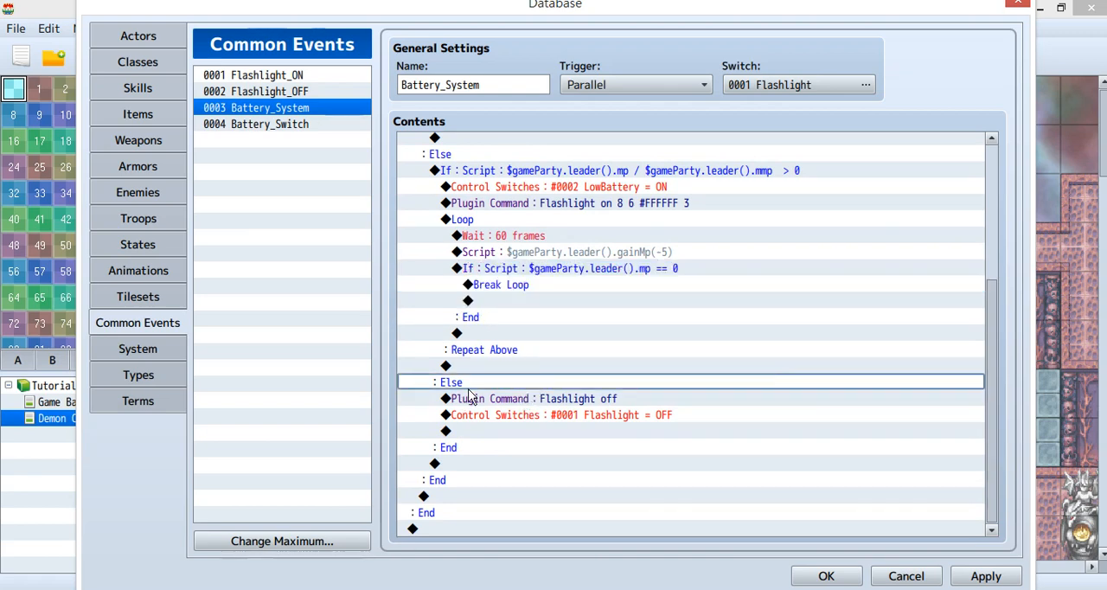
click(584, 398)
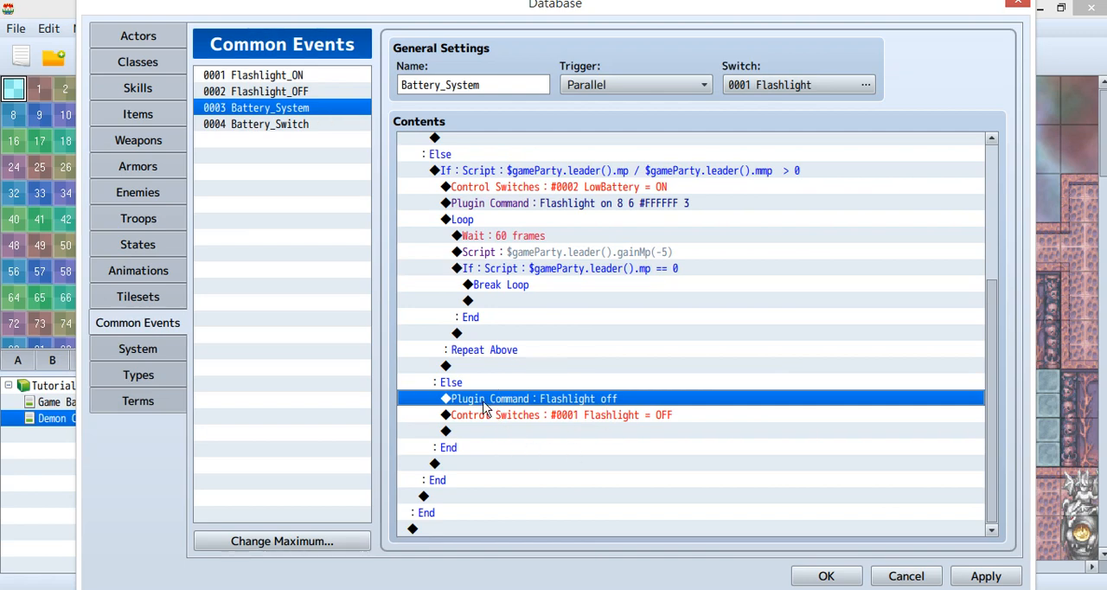
Examine Battery_System's closing Flashlight = OFF switch command and the switch that triggers the event.
click(630, 415)
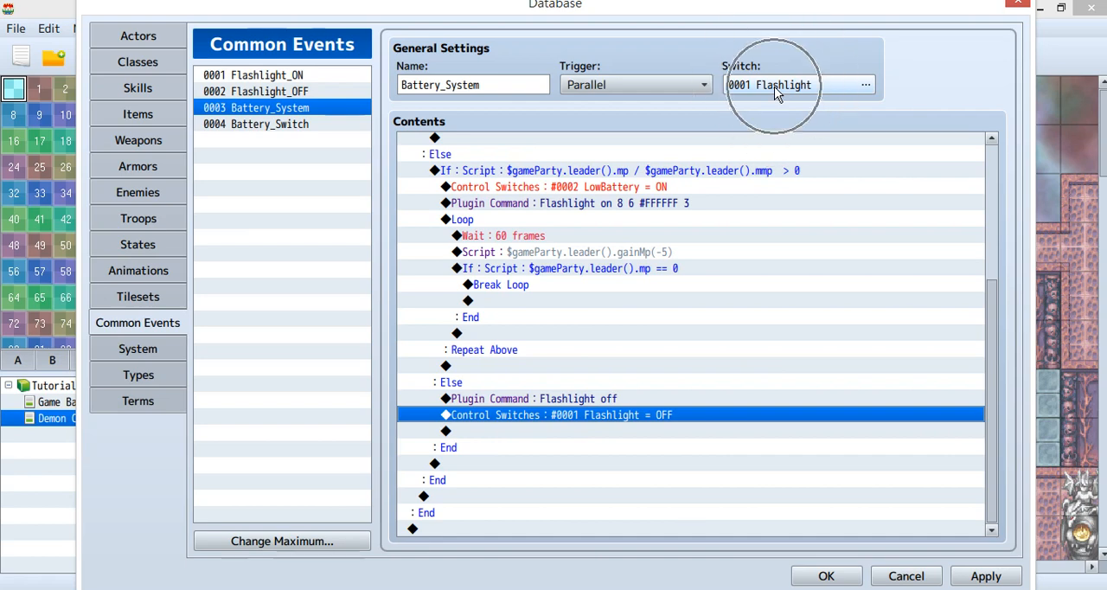
mouse_move(774, 87)
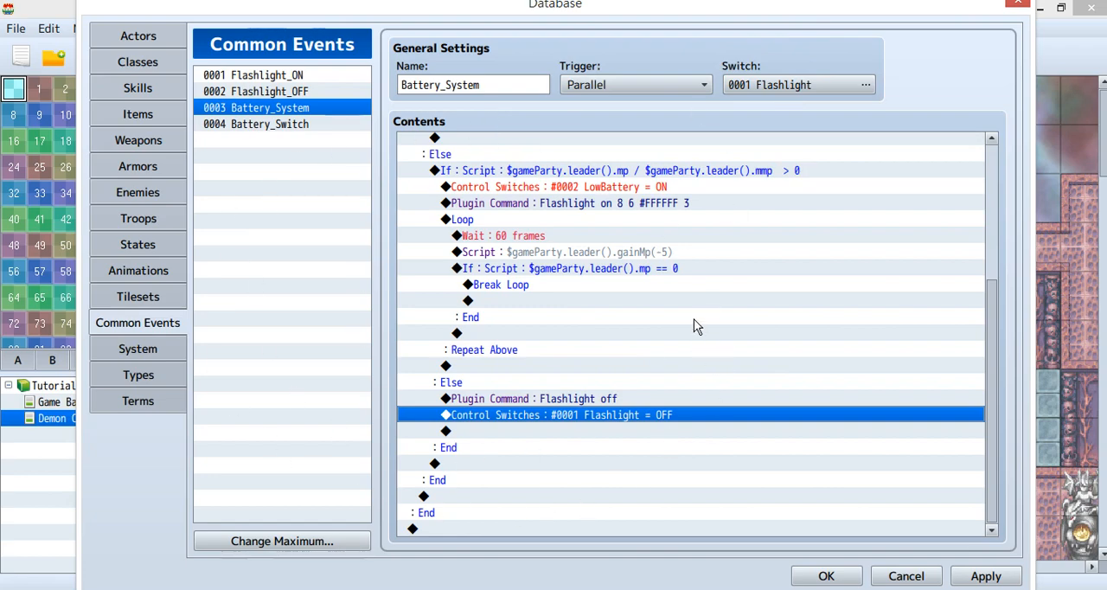
Examine the Battery_Switch common event's trigger switch, its MP ratio conditions and the LowBattery OFF and ON commands.
click(279, 127)
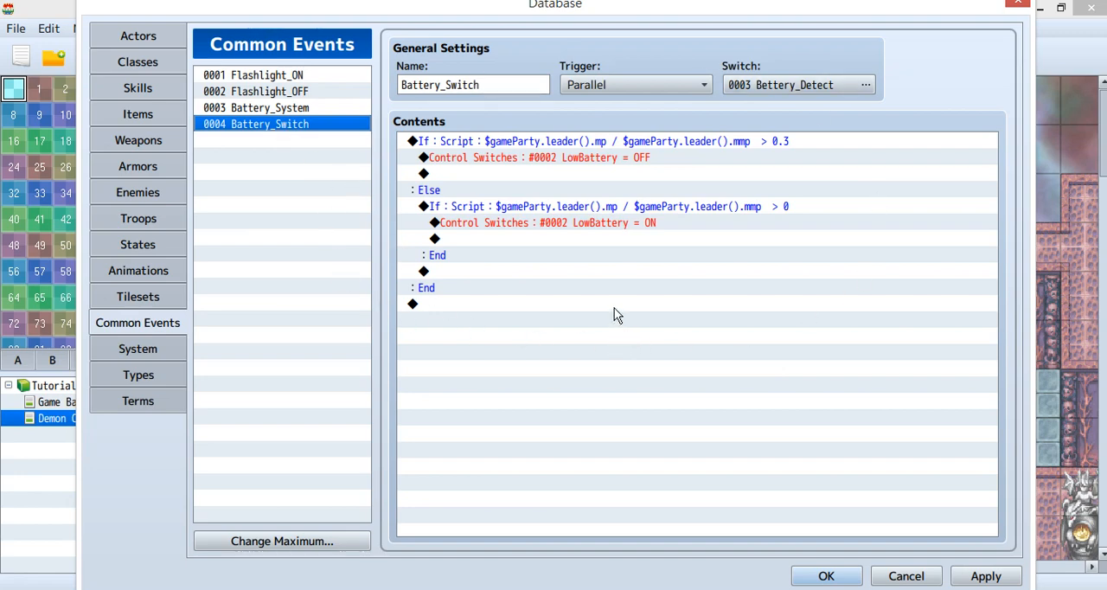
click(802, 87)
click(653, 143)
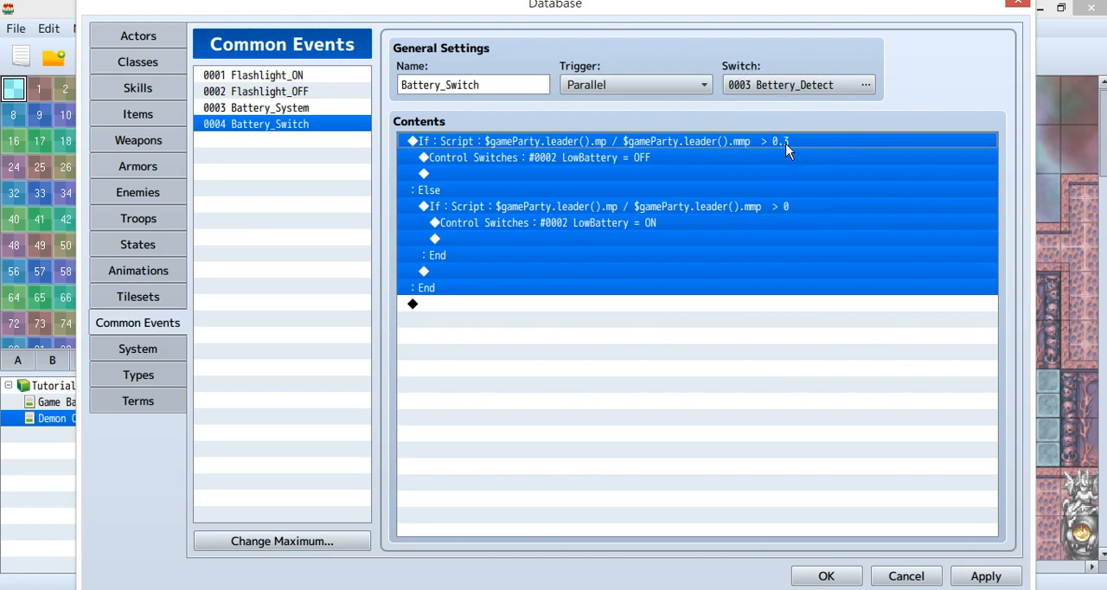
click(688, 159)
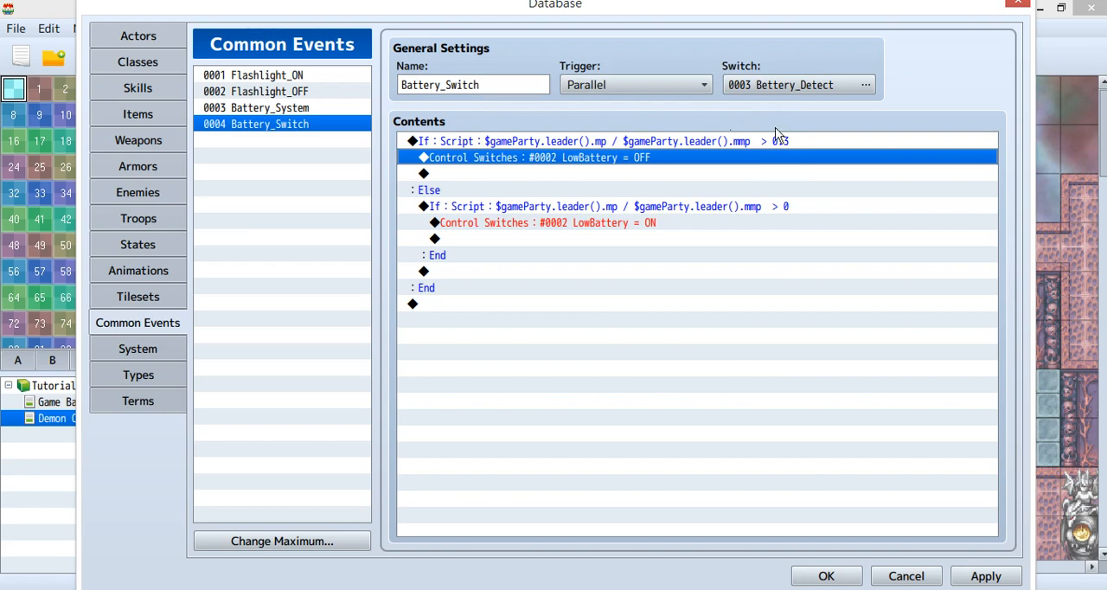
click(595, 226)
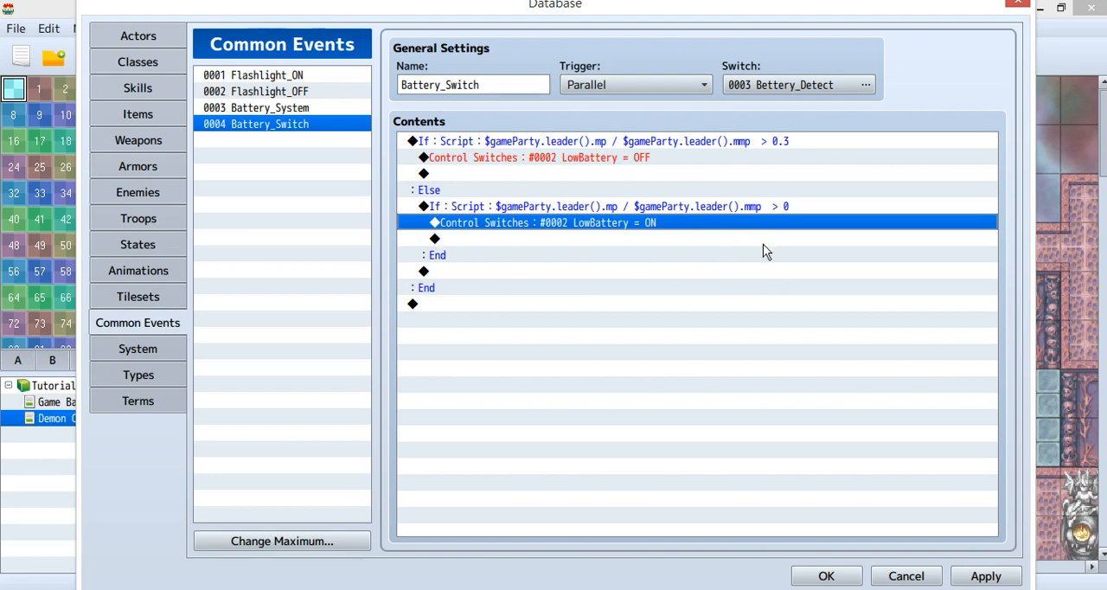
Accept the database changes, save the game and start a playtest.
click(826, 575)
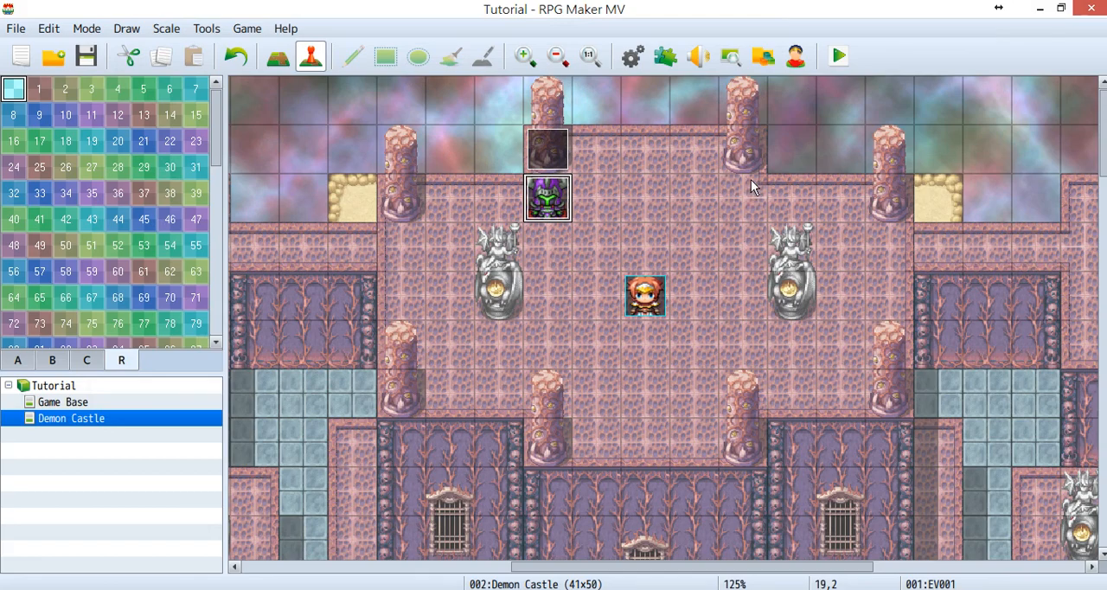
click(833, 64)
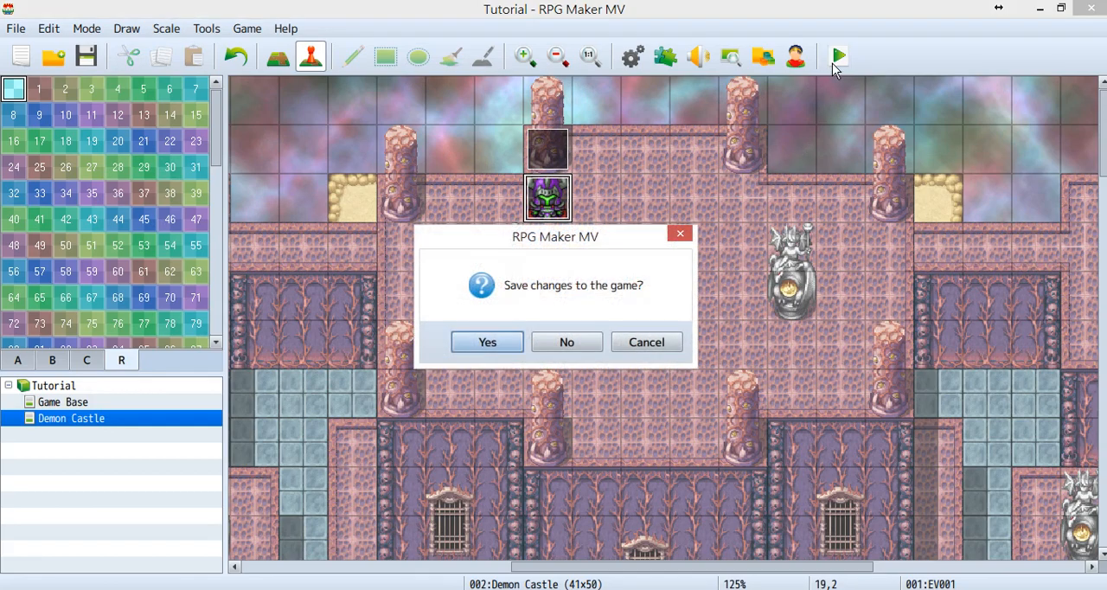
click(505, 341)
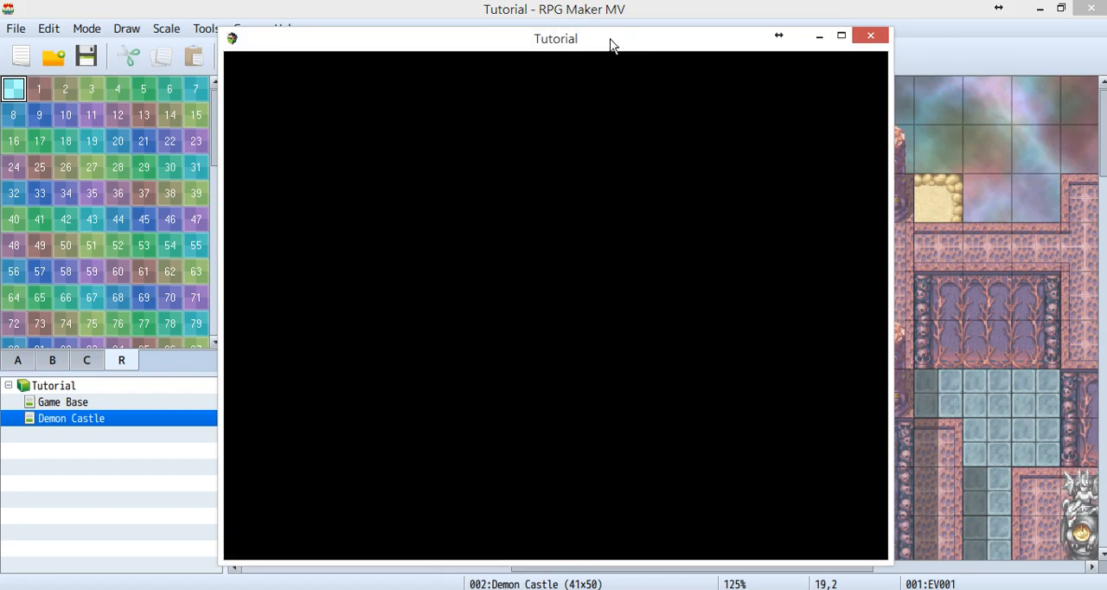
drag(610, 45, 423, 65)
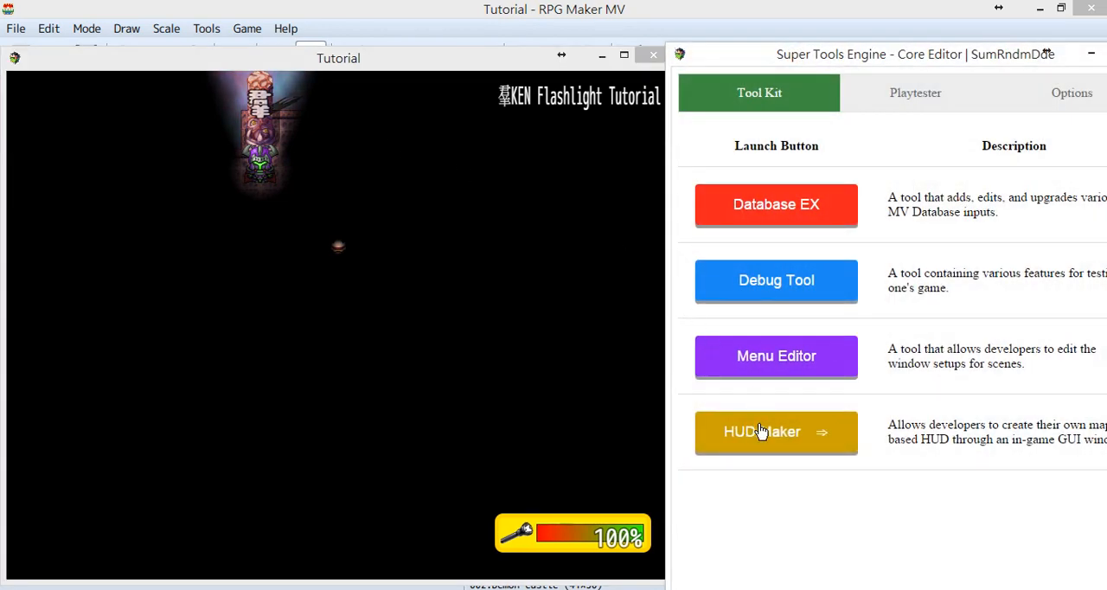
Open HUD Maker from the Super Tools Engine and arrange it beside the game window so both are fully usable.
click(735, 431)
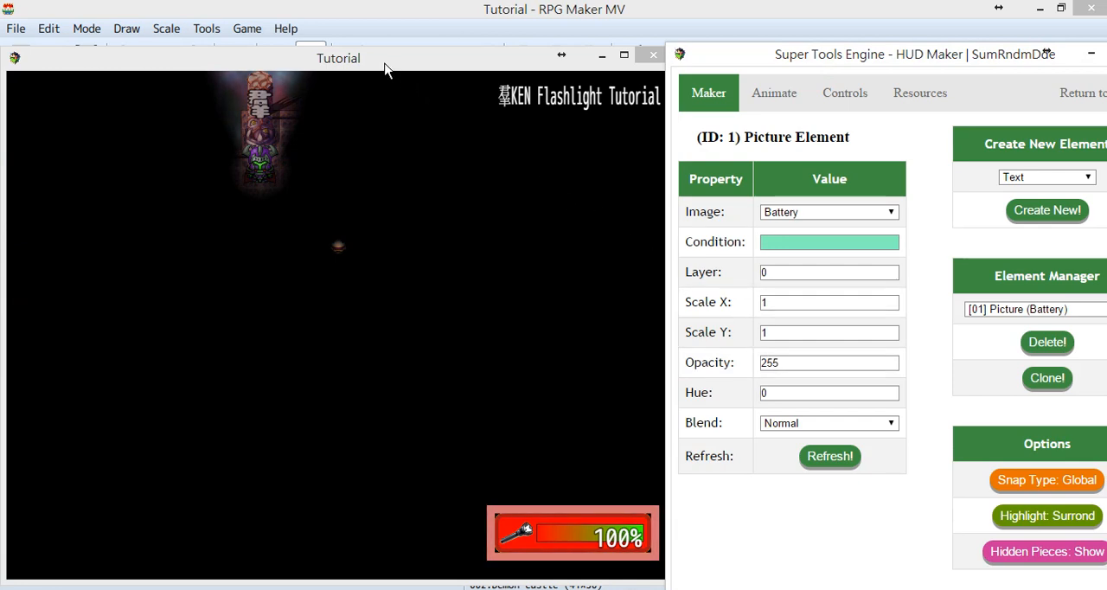
drag(385, 65, 334, 38)
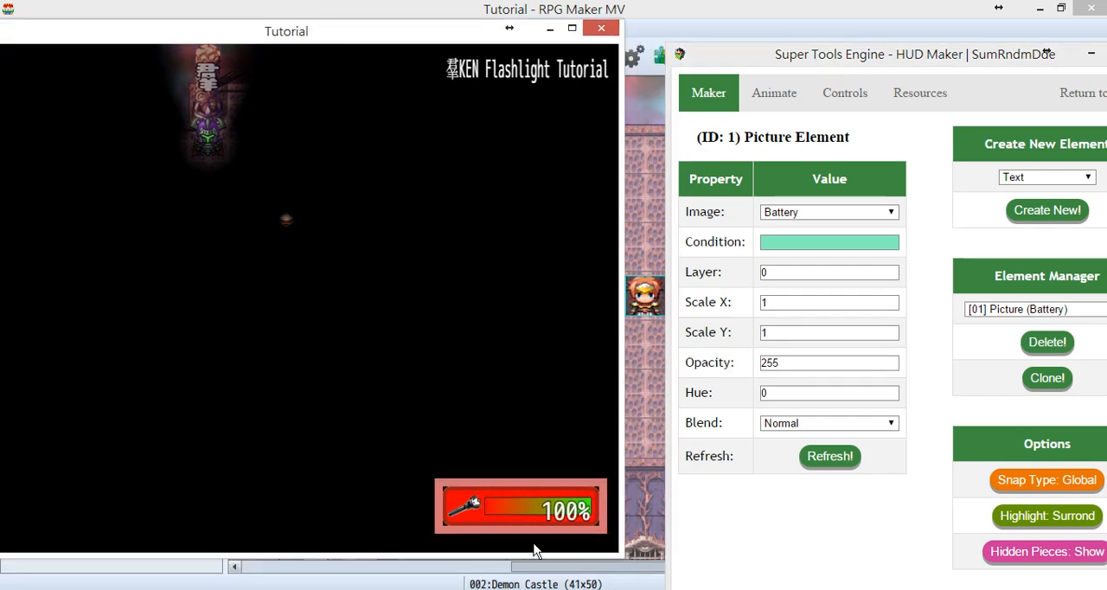
drag(411, 36, 310, 27)
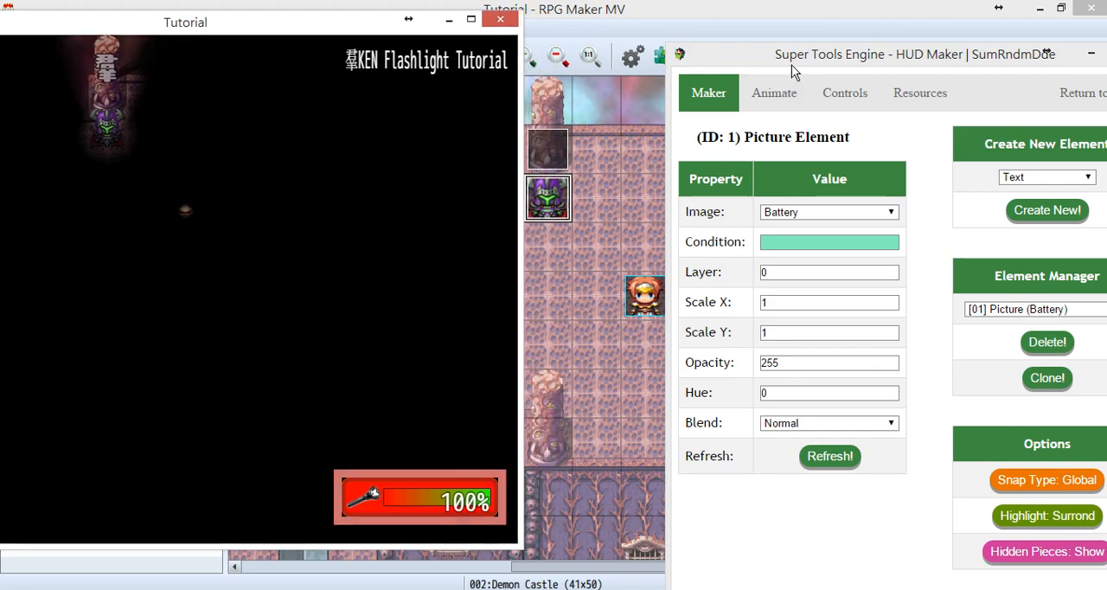
drag(804, 55, 723, 50)
drag(966, 47, 940, 39)
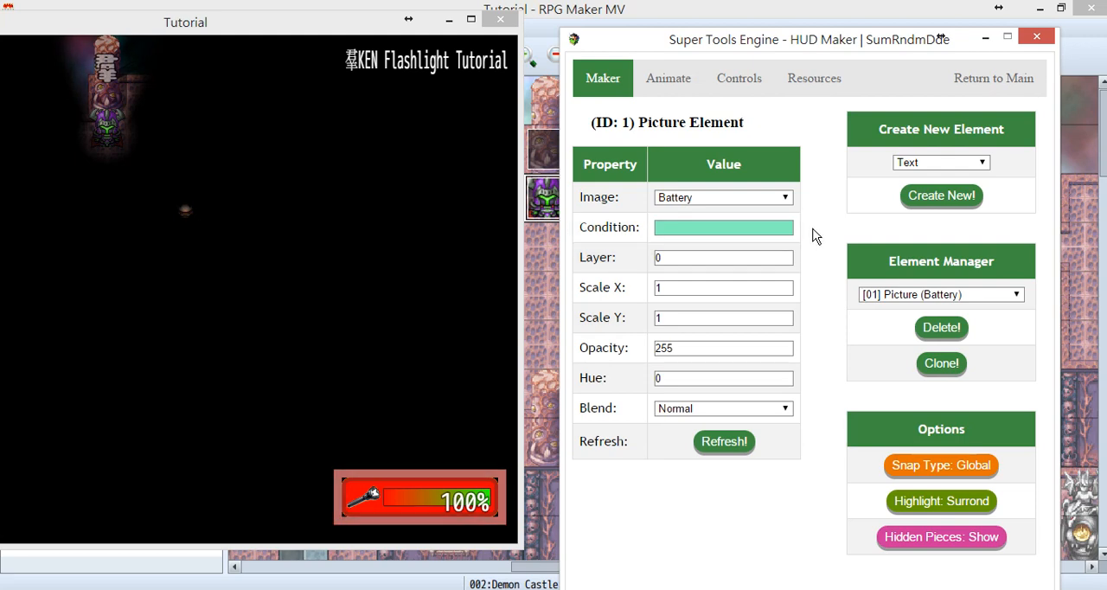
Select the LowBattery picture element and examine its condition $gameSwitches.value(2).
click(1015, 294)
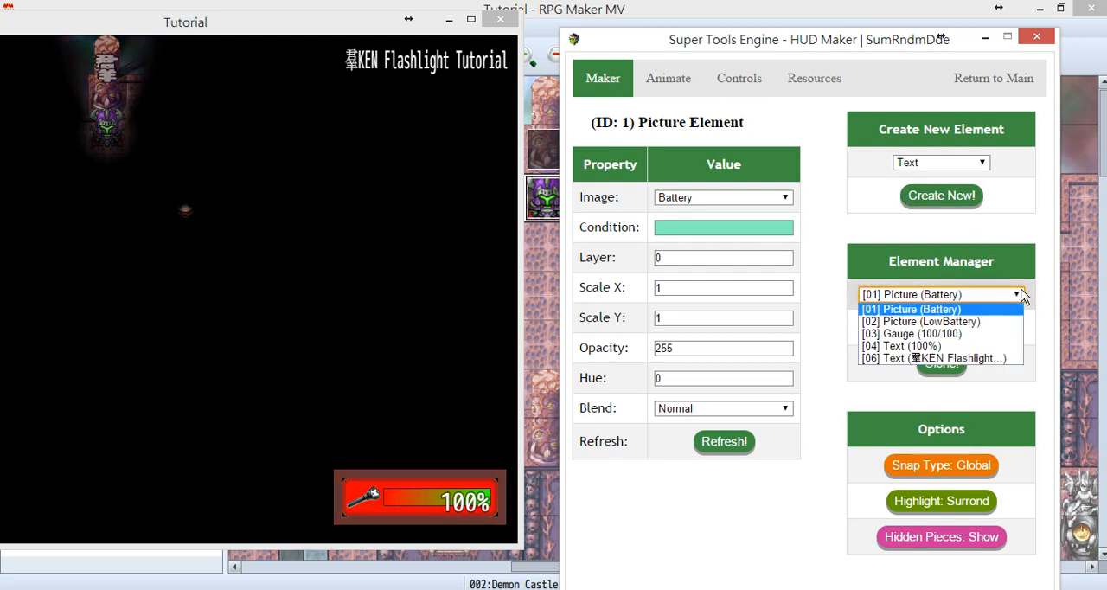
click(984, 323)
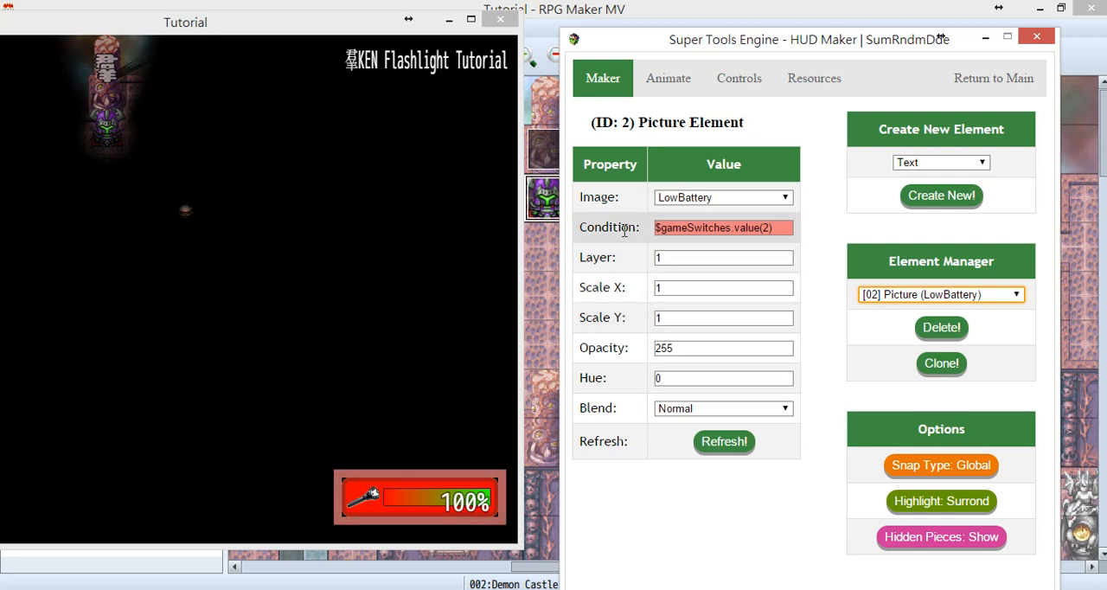
key(ctrl)
key(ctrl)
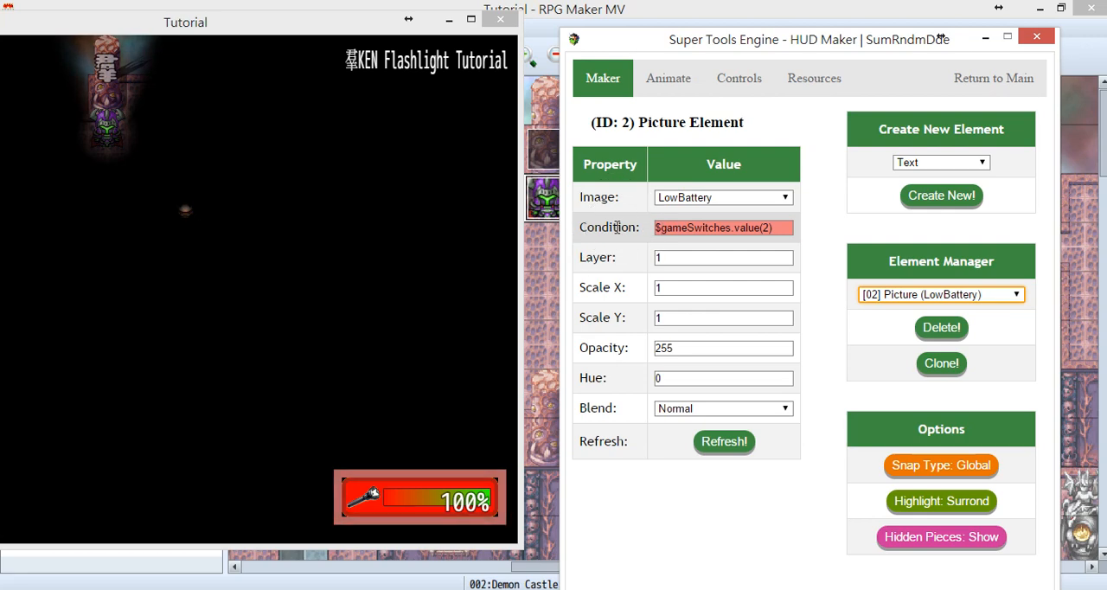
key(ctrl)
key(ctrl)
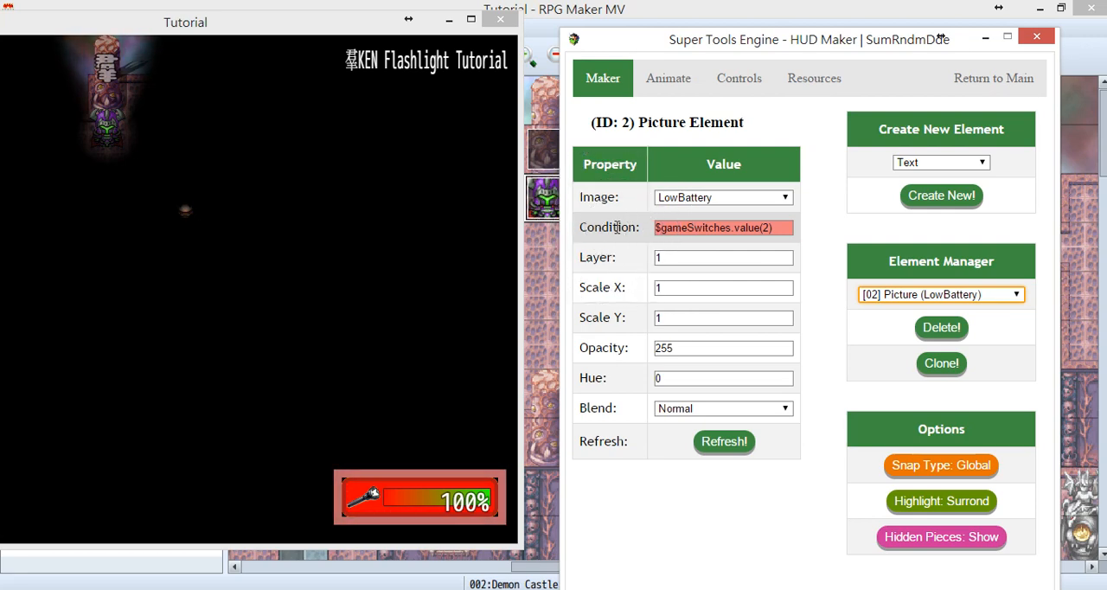
key(ctrl)
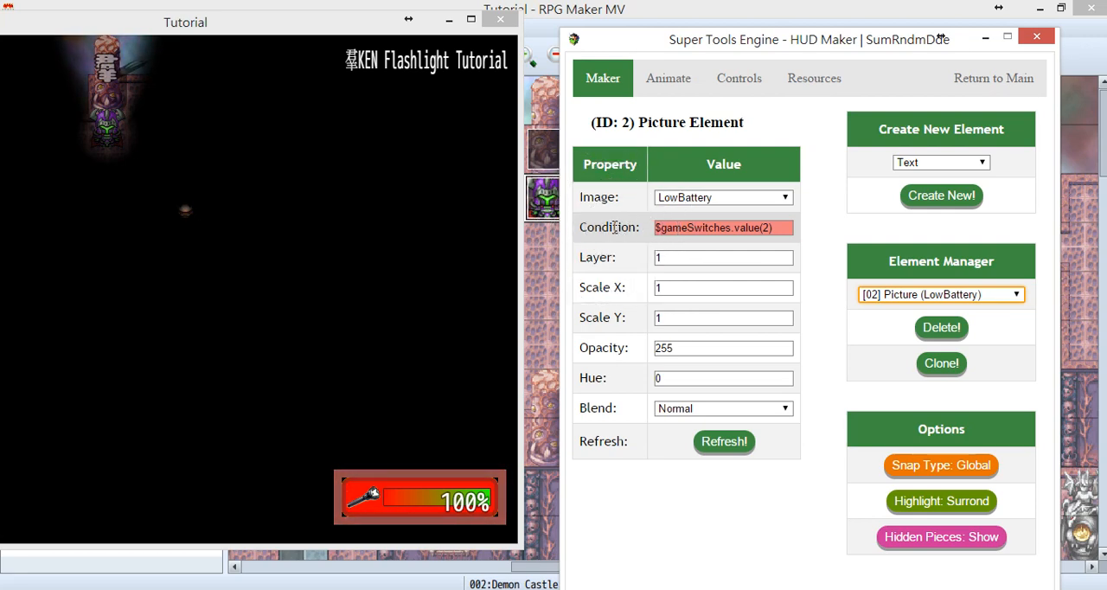
click(784, 227)
drag(784, 228, 631, 228)
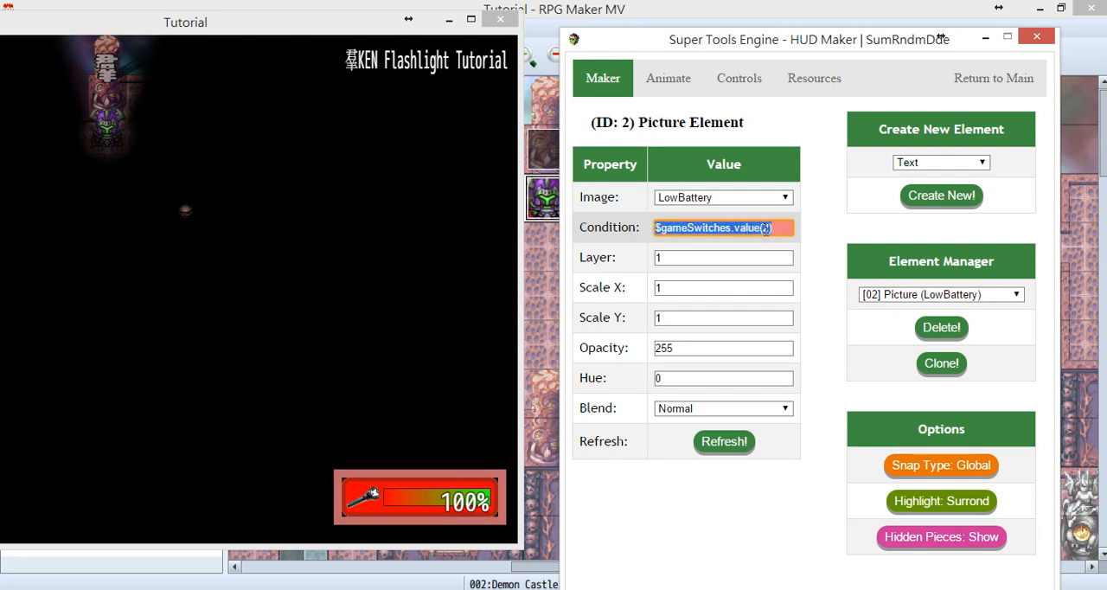
click(780, 229)
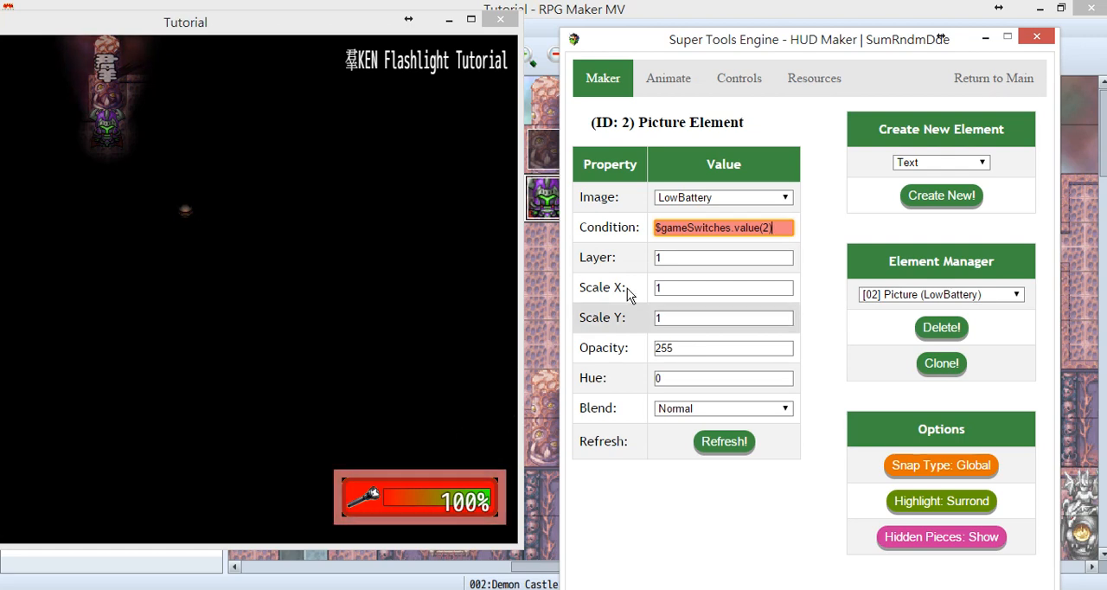
Preview the HUD with hidden pieces set to Hide, and set them back to Show.
click(973, 545)
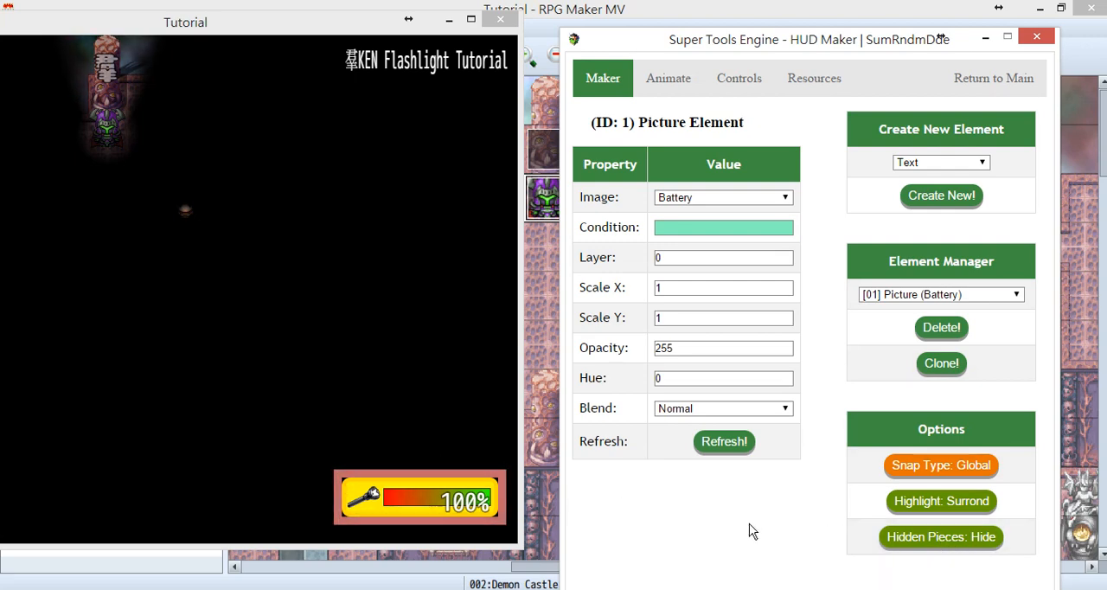
click(915, 544)
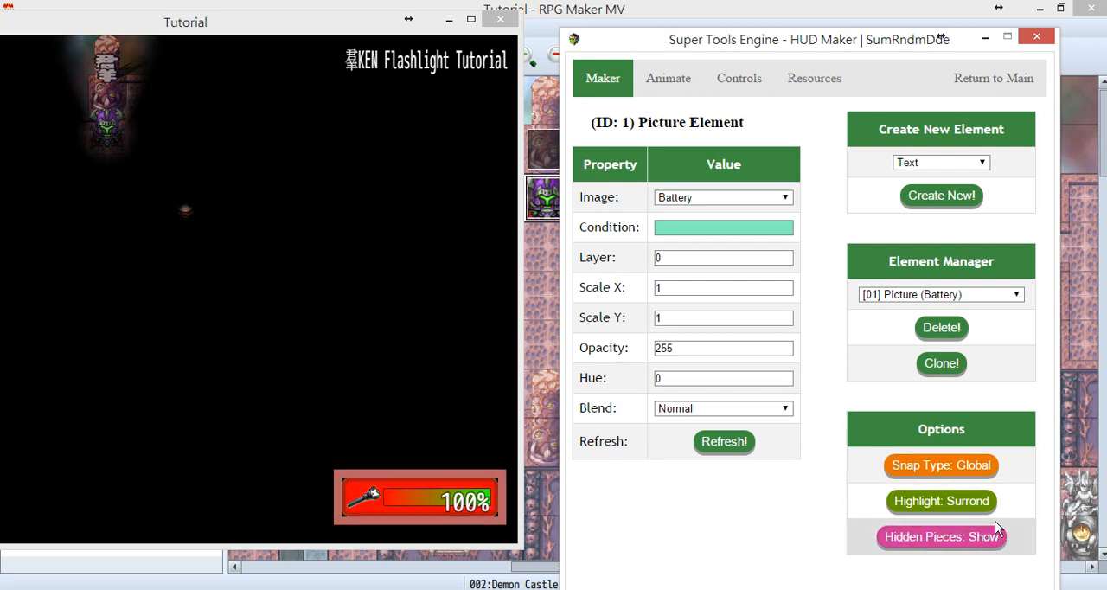
Select the battery percentage text element and check the element type options for creating a new one.
click(1014, 294)
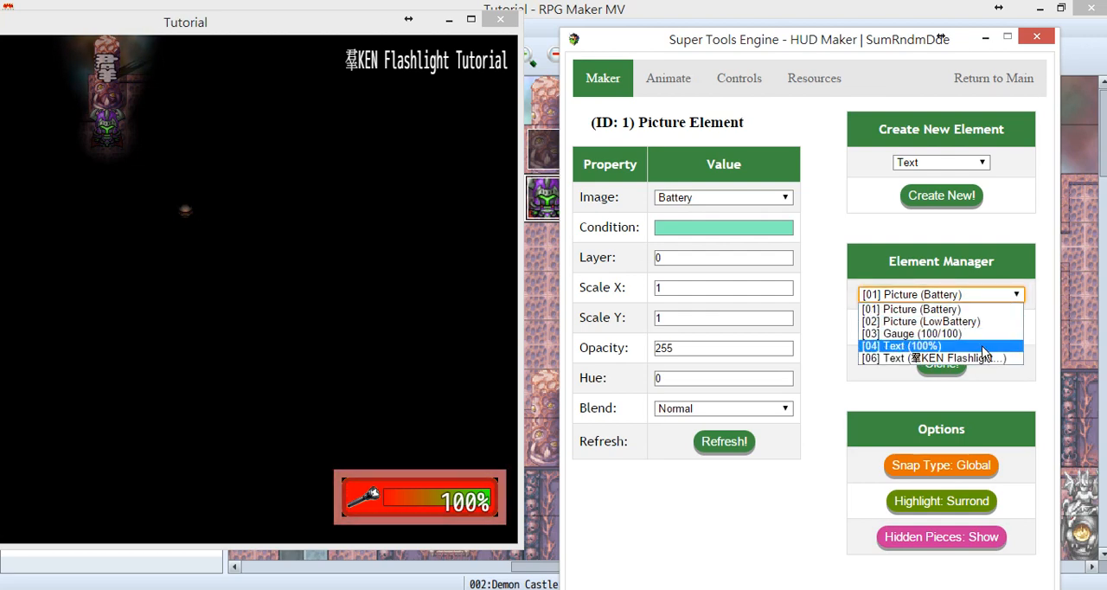
click(982, 347)
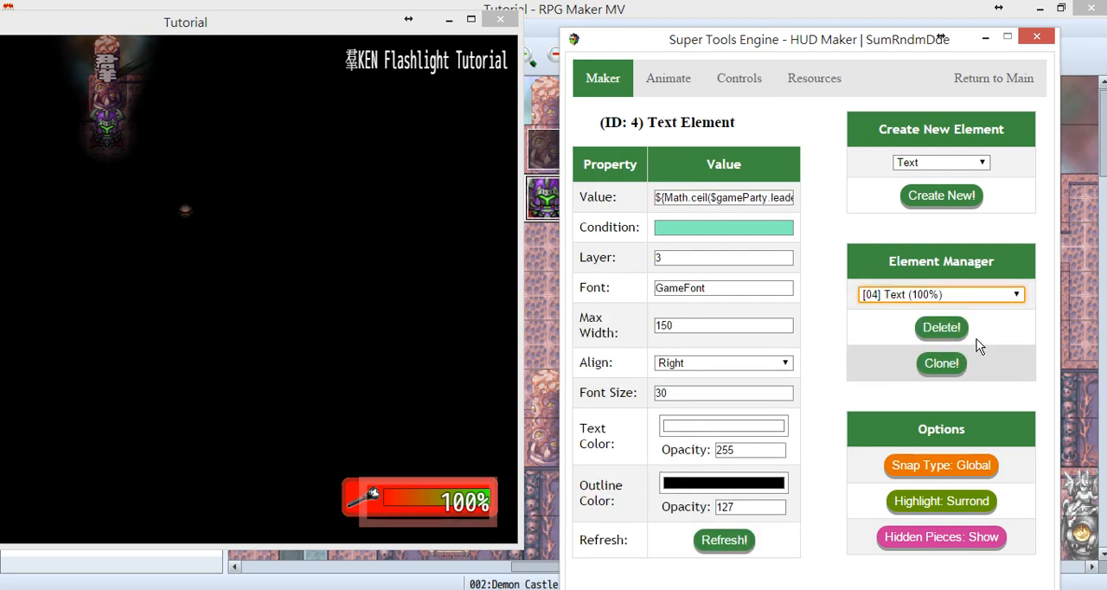
click(471, 509)
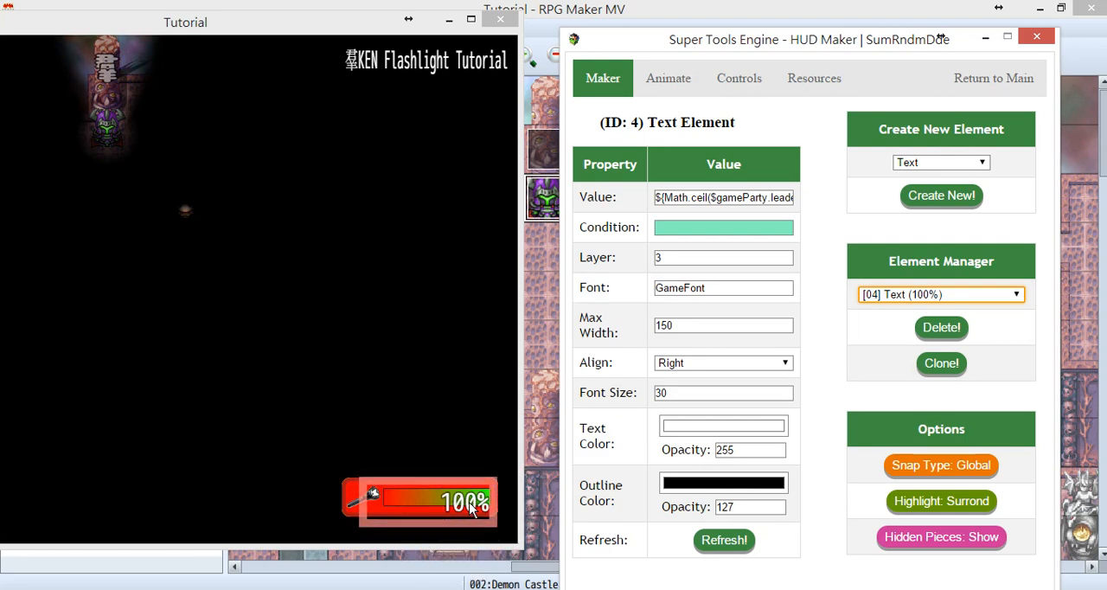
click(471, 508)
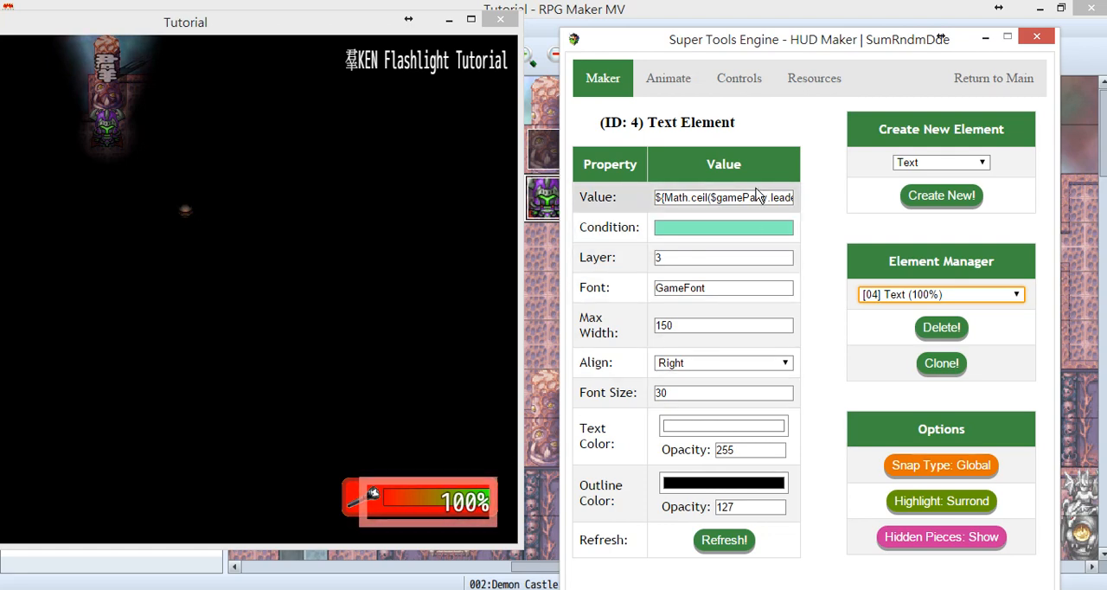
click(905, 167)
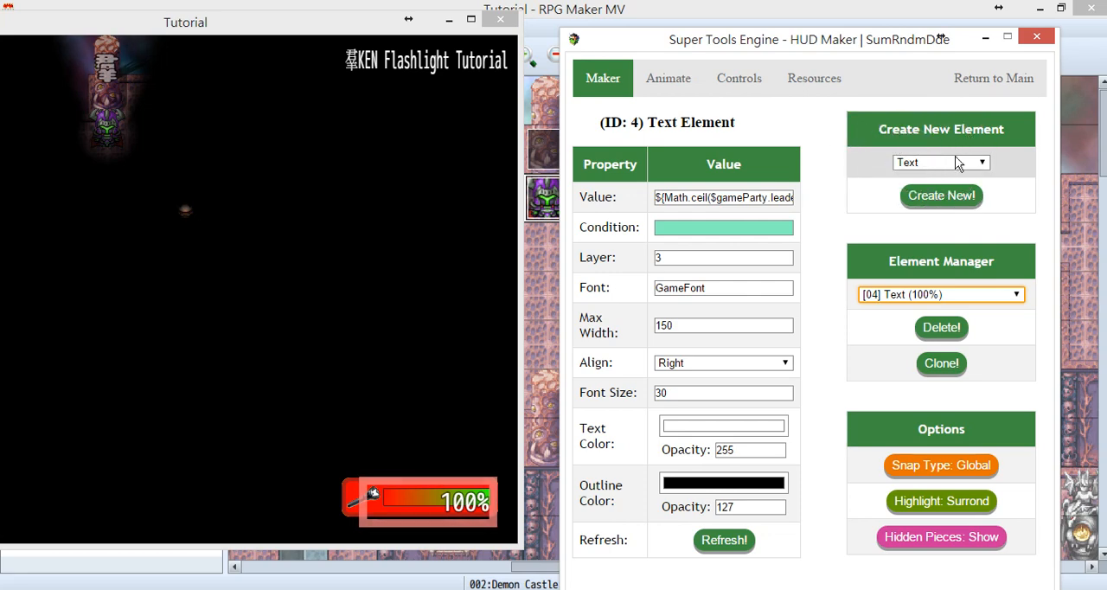
click(983, 164)
click(983, 164)
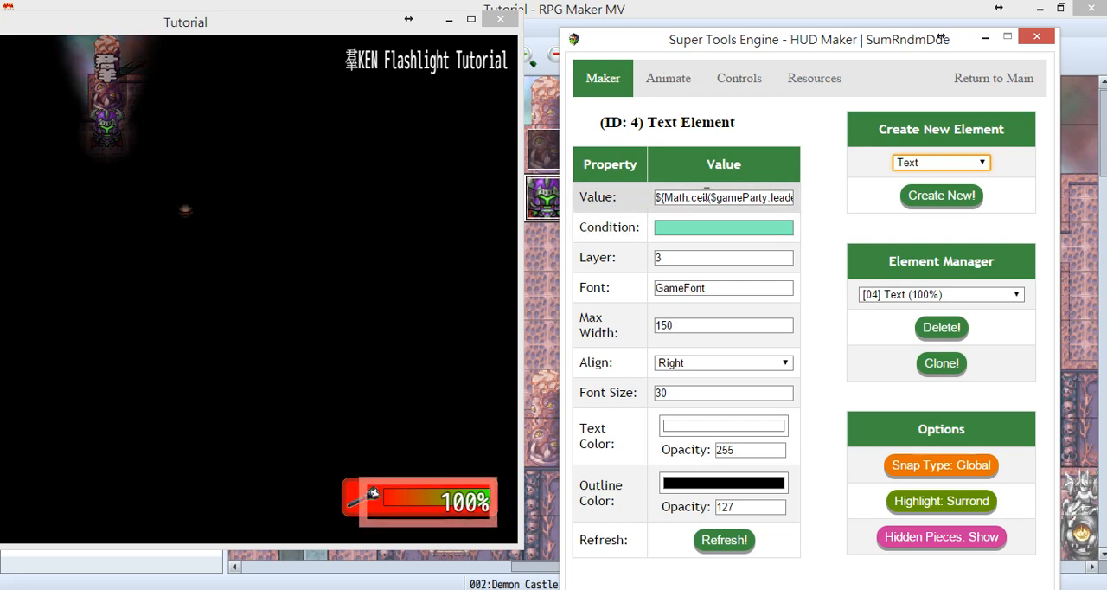
Examine the battery percentage text element's whole value formula, which rounds up the party leader's mp divided by mmp.
click(717, 198)
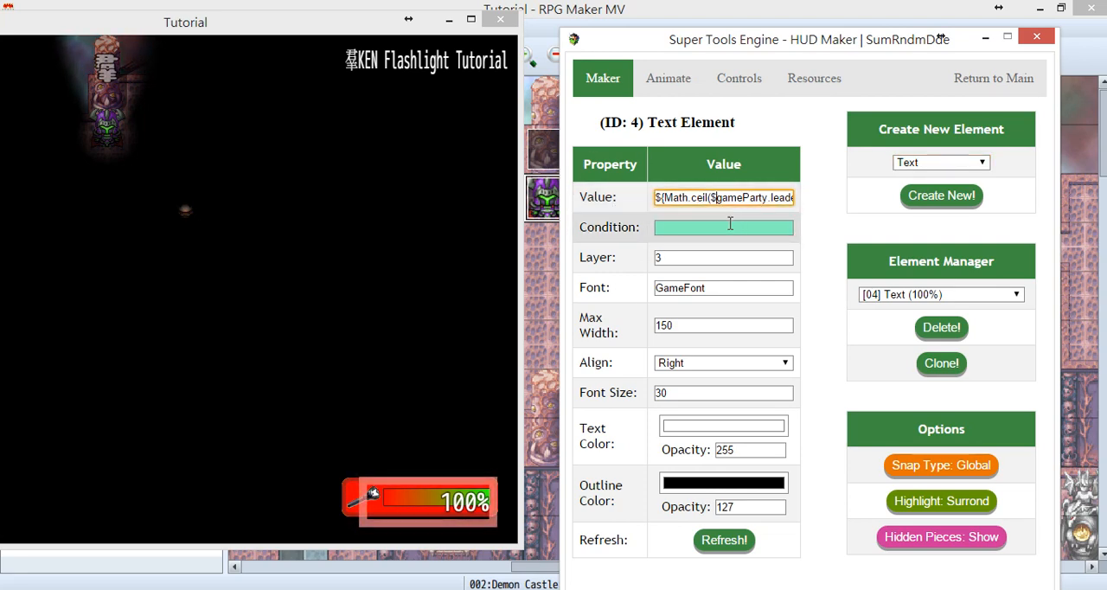
key(Right)
key(Right)
key(Right)
key(Right)
key(Right)
key(Right)
key(Right)
key(Right)
key(Right)
key(Right)
key(Right)
key(Right)
key(Right)
key(Right)
key(Right)
key(Right)
key(Right)
key(Right)
key(Right)
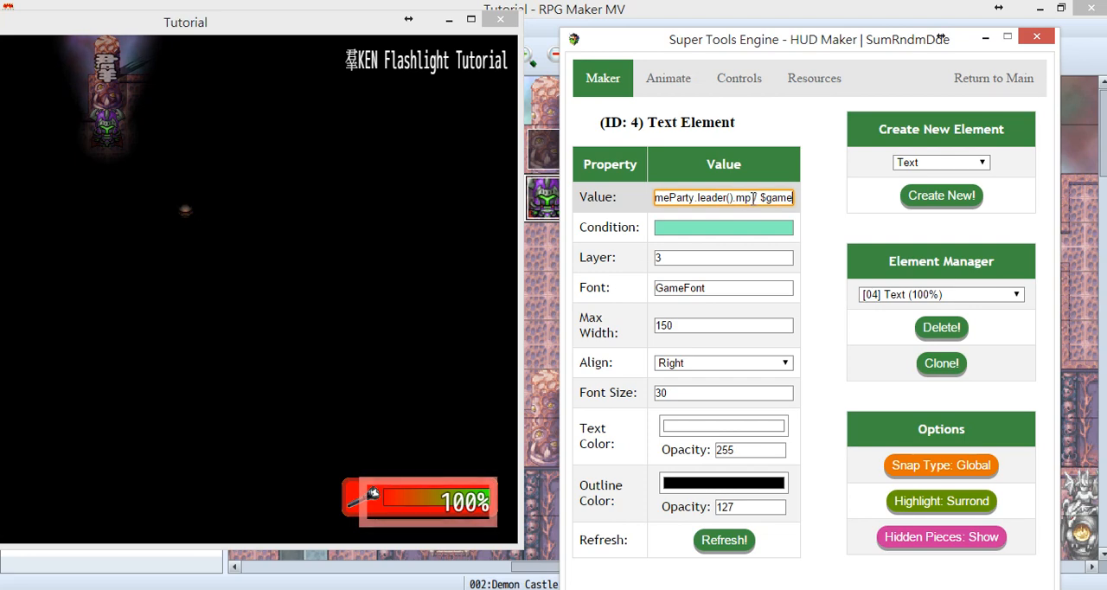
drag(753, 197, 679, 194)
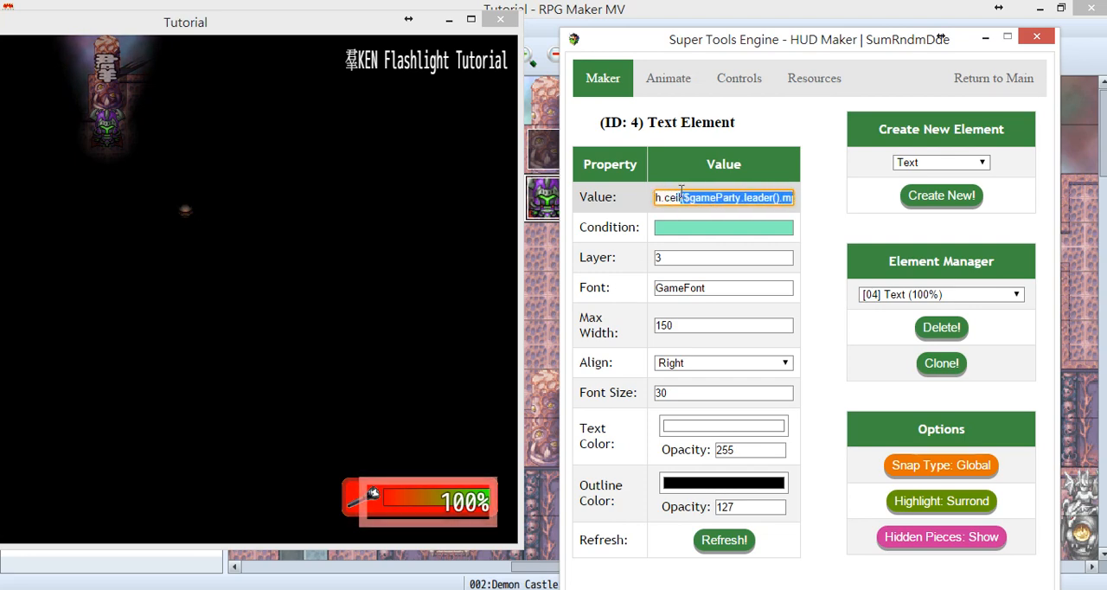
click(779, 197)
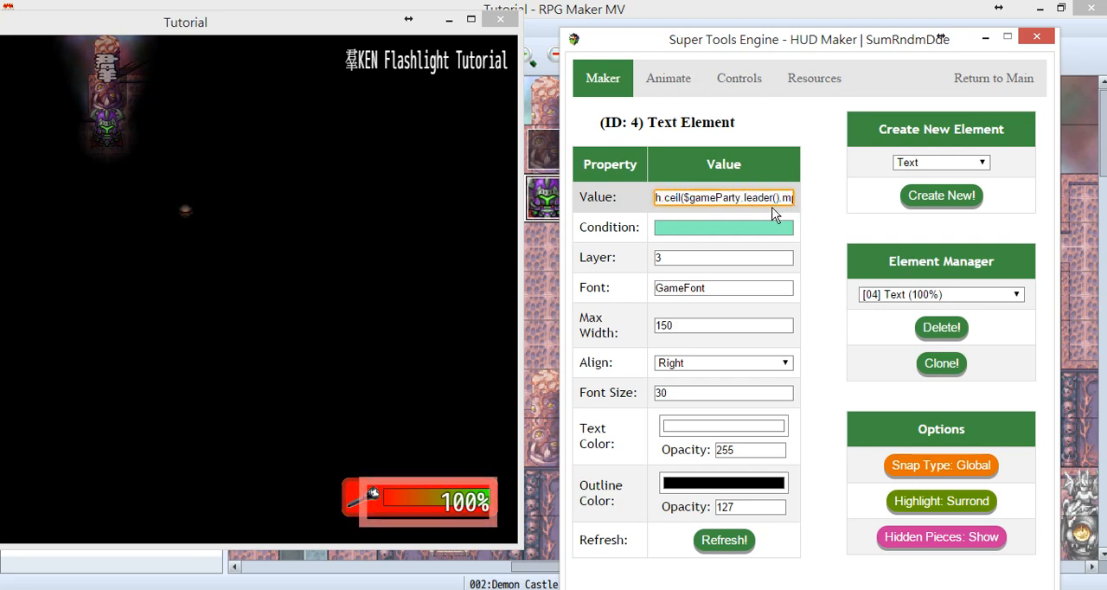
text(/ $ga)
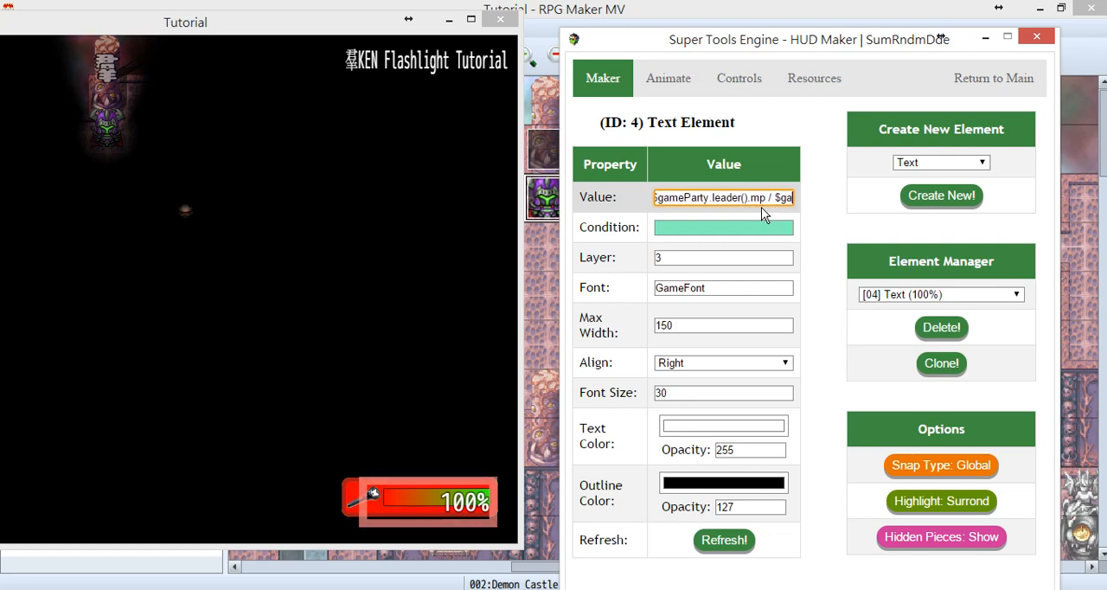
text(meParty.leader().mmp)
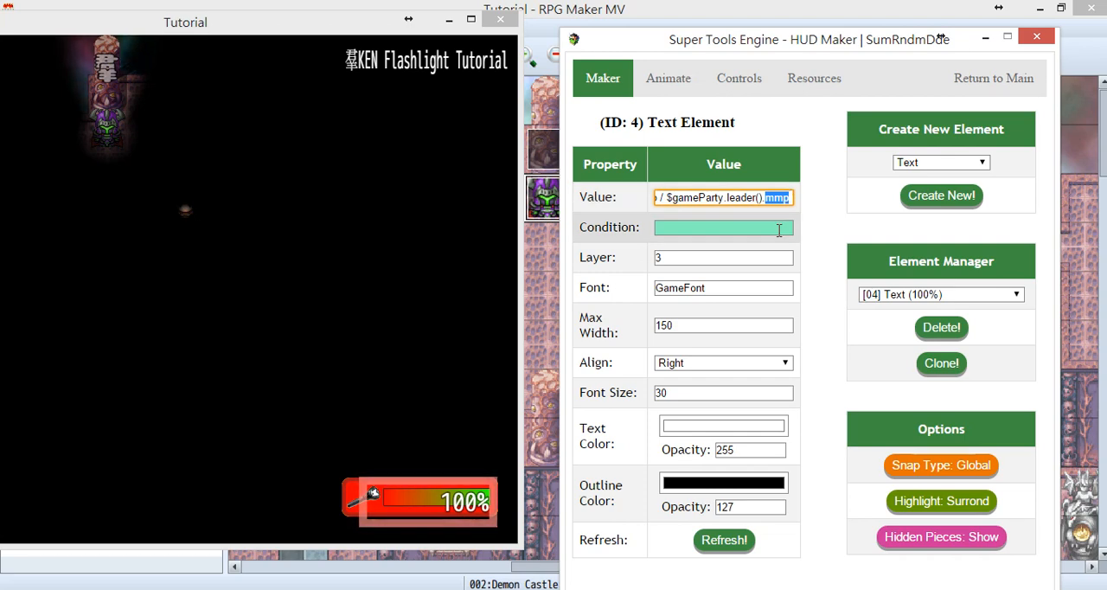
key(Left)
key(Left)
key(Left)
key(Left)
key(Left)
key(Left)
key(Left)
key(Left)
key(Left)
key(Left)
key(Left)
key(Left)
key(Left)
key(Left)
key(Left)
key(Left)
key(Left)
key(Left)
key(Left)
key(Left)
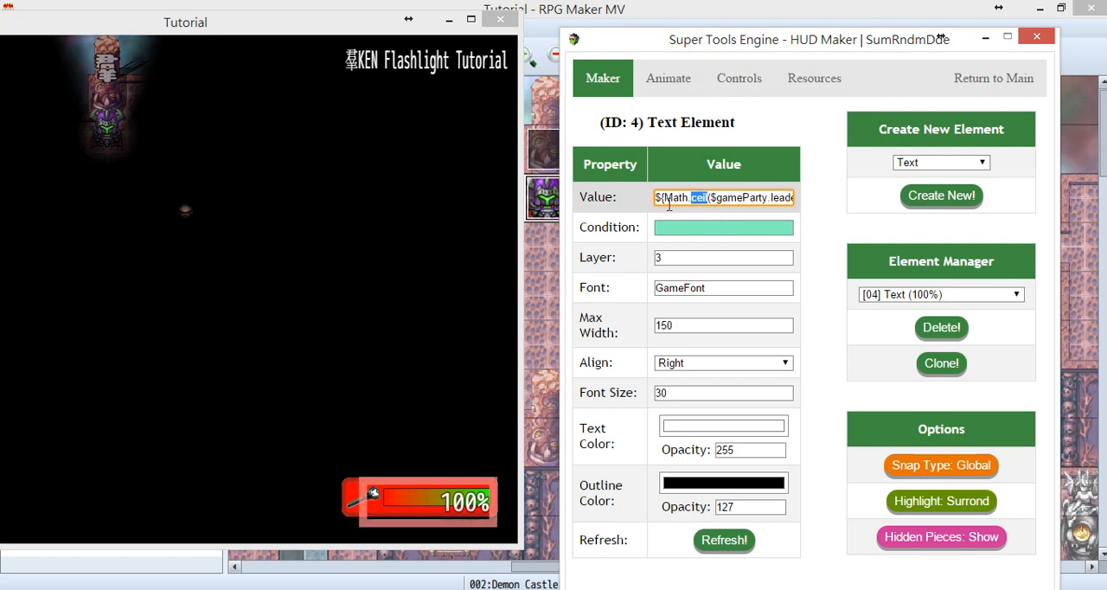
drag(664, 197, 712, 195)
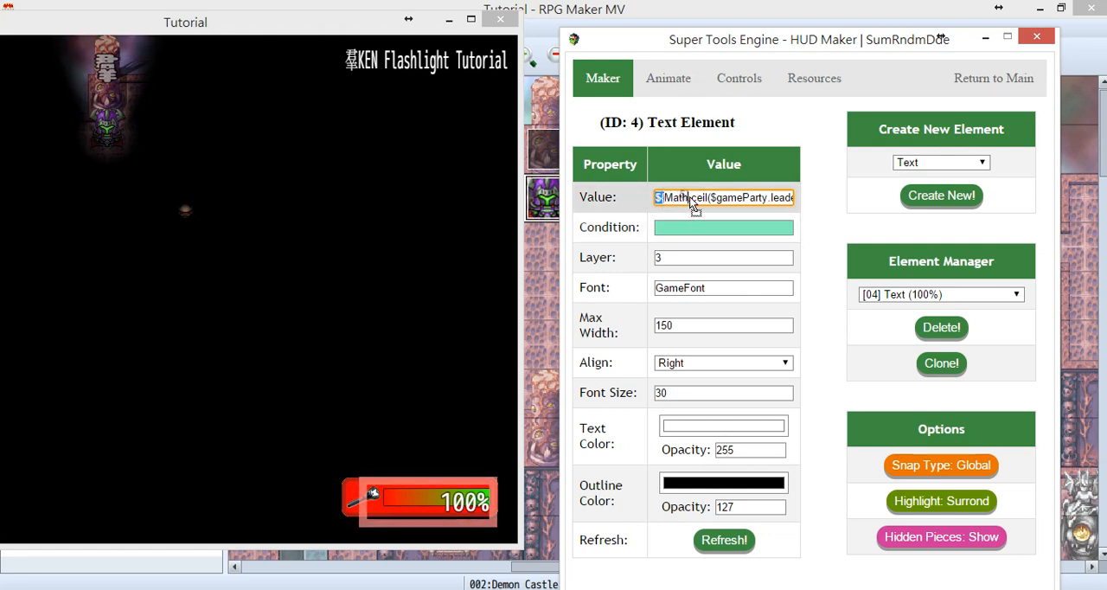
drag(689, 196, 687, 197)
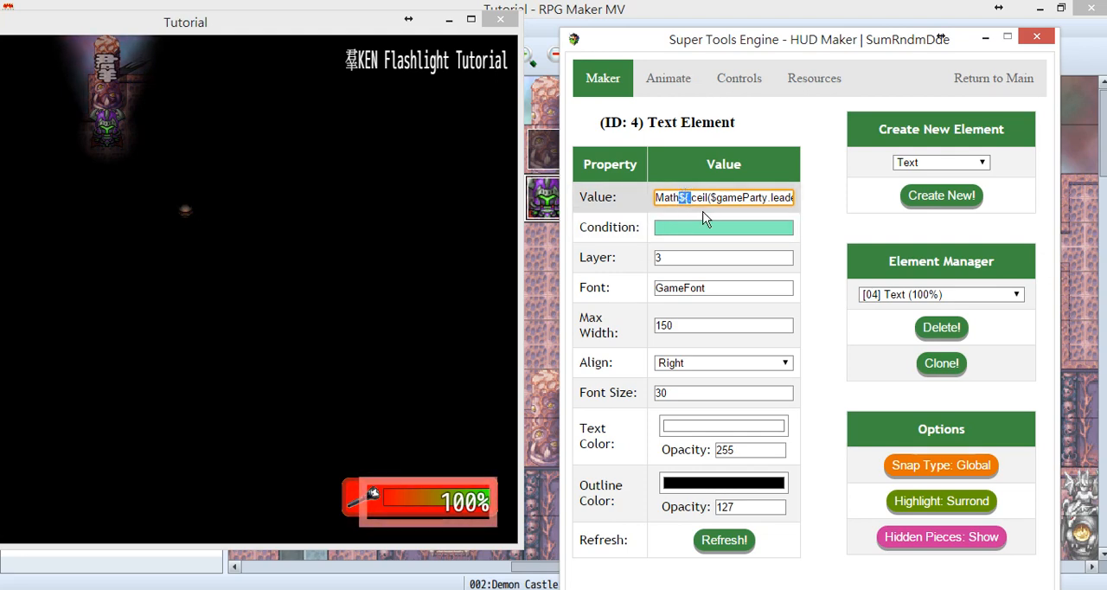
key(Delete)
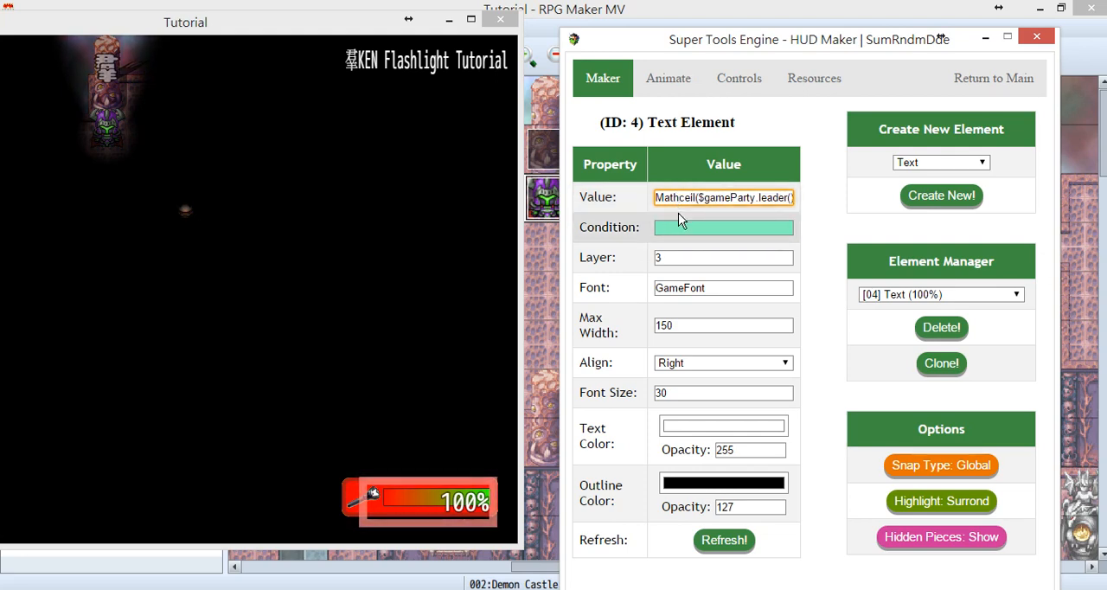
text(.)
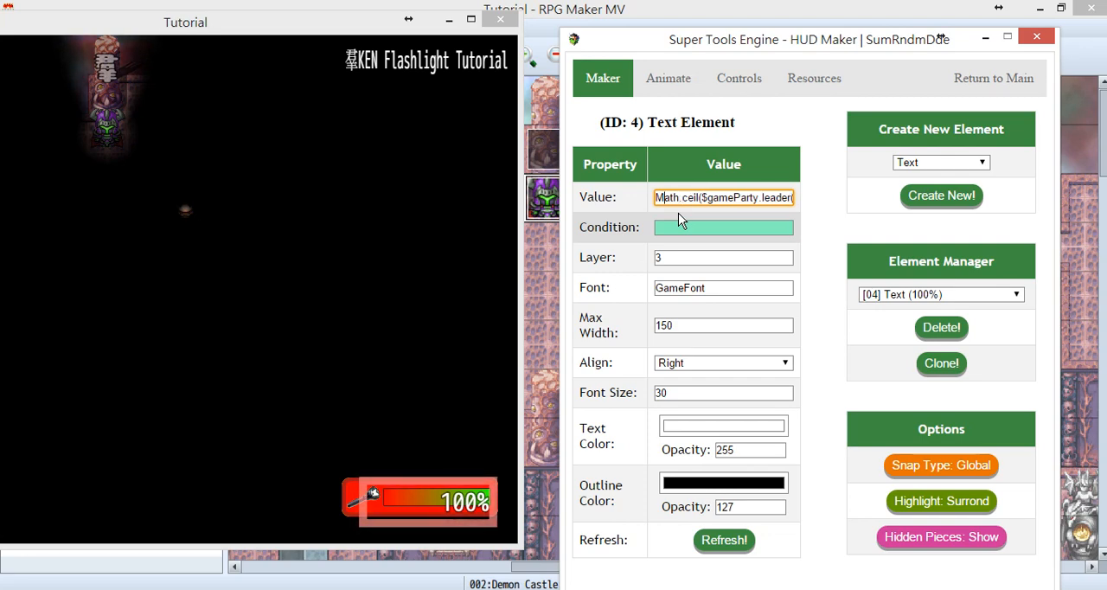
text(${)
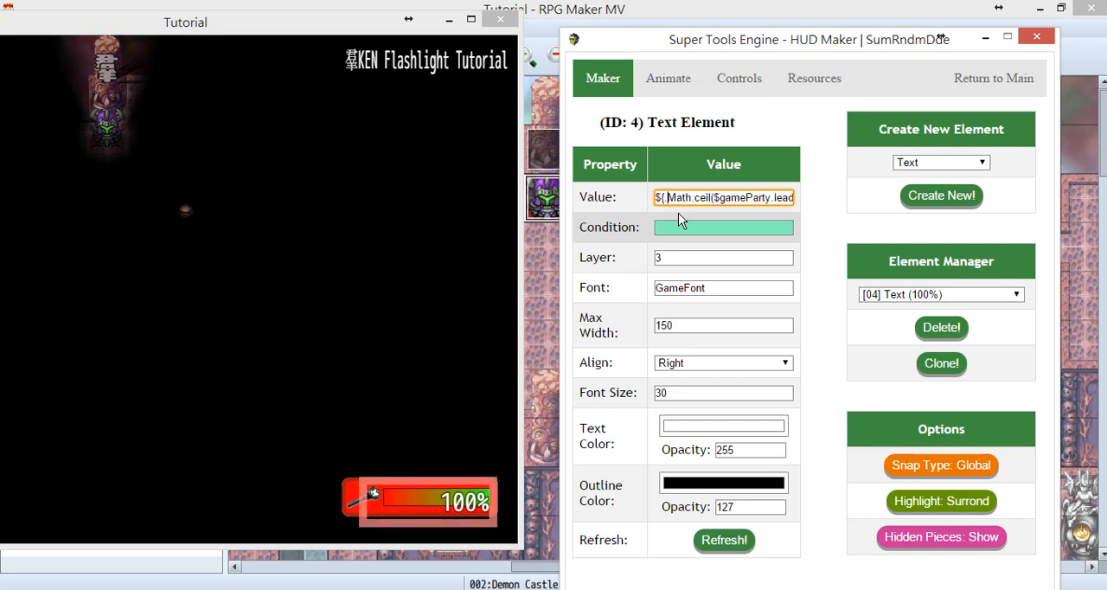
key(BackSpace)
text(()
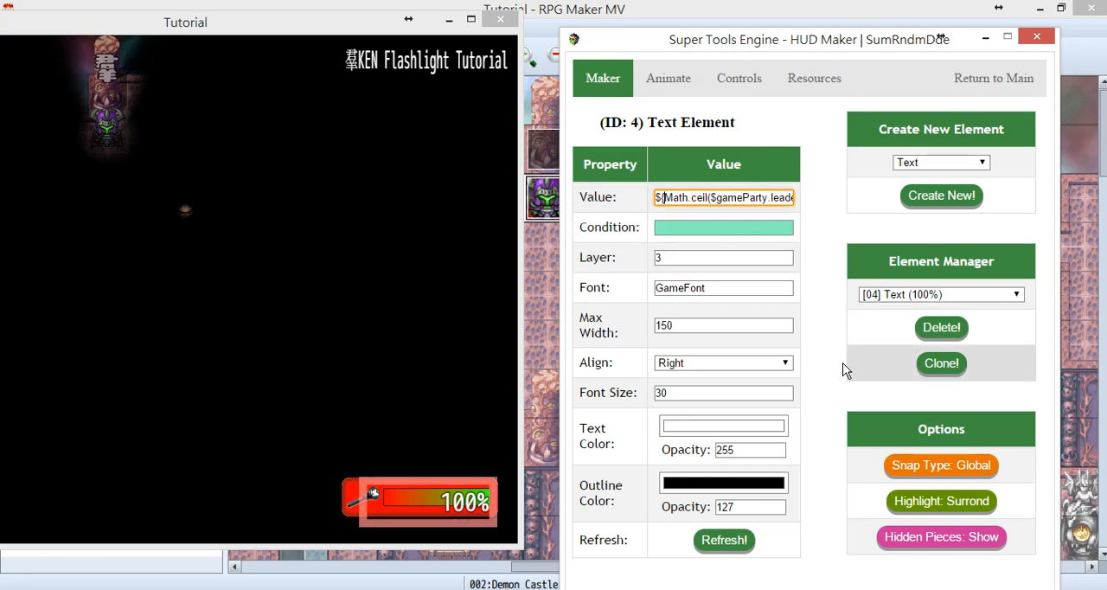
Close HUD Maker and the Super Tools Engine, and use the flashlight in the game until its battery runs low.
click(983, 86)
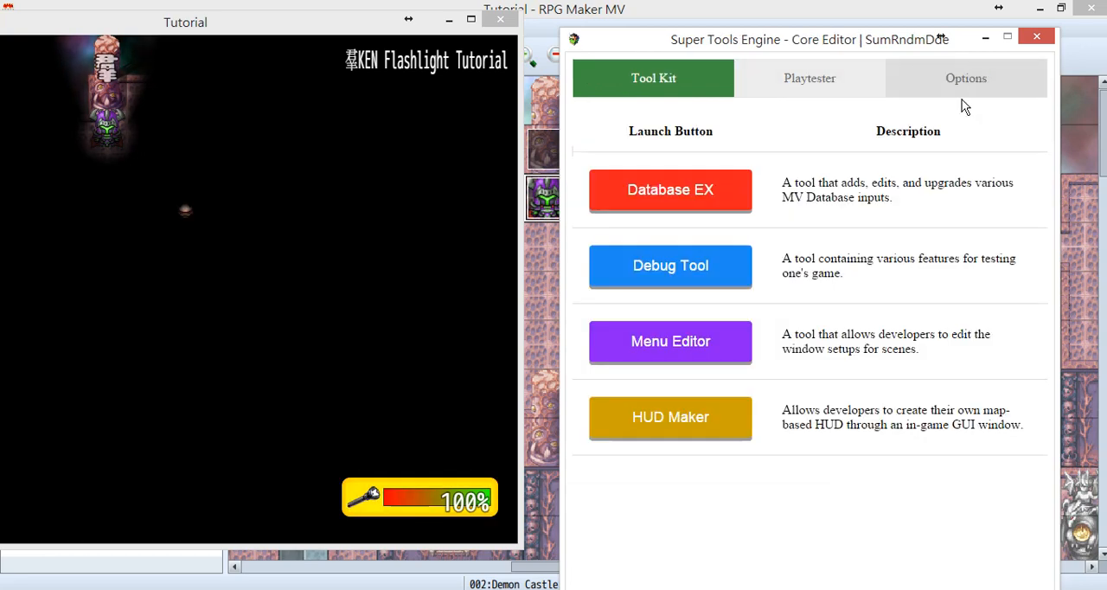
click(1038, 37)
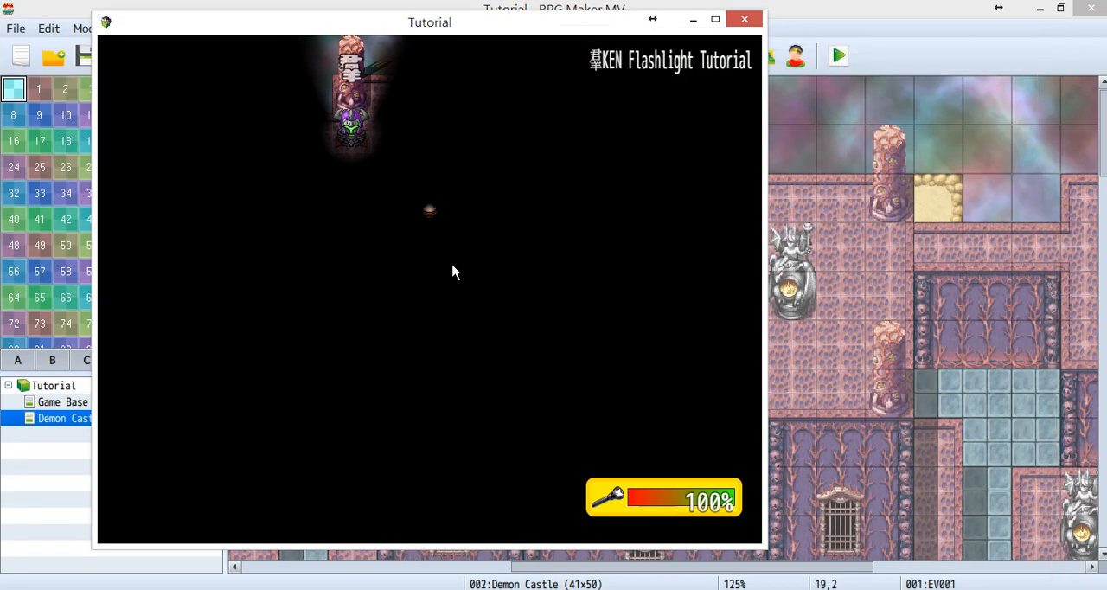
key(f)
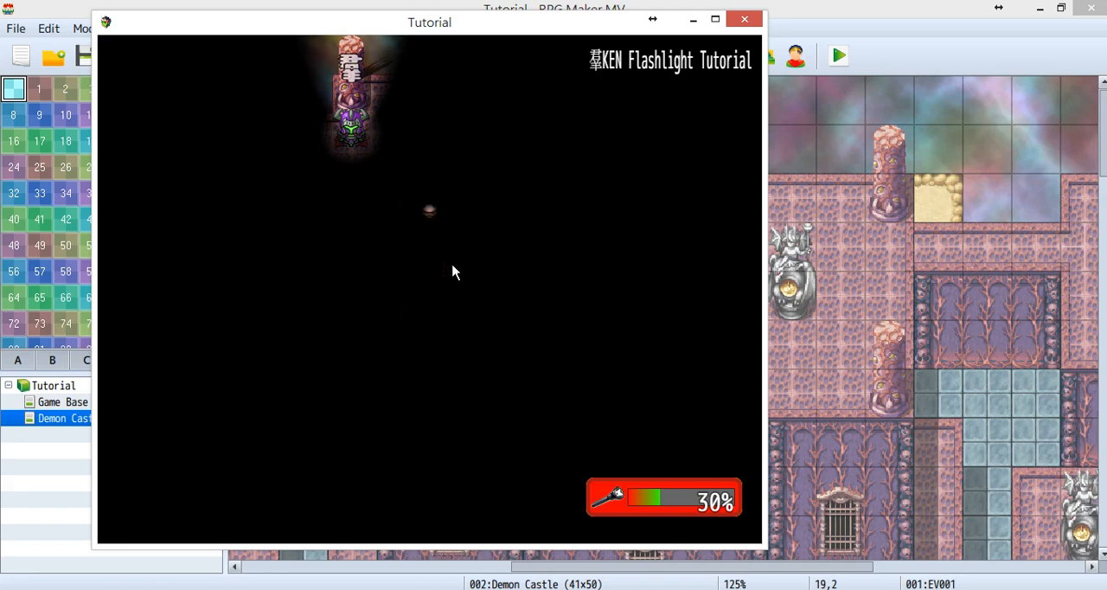
Reopen HUD Maker to examine the LowBattery picture element's condition, and close the Super Tools Engine.
key(F12)
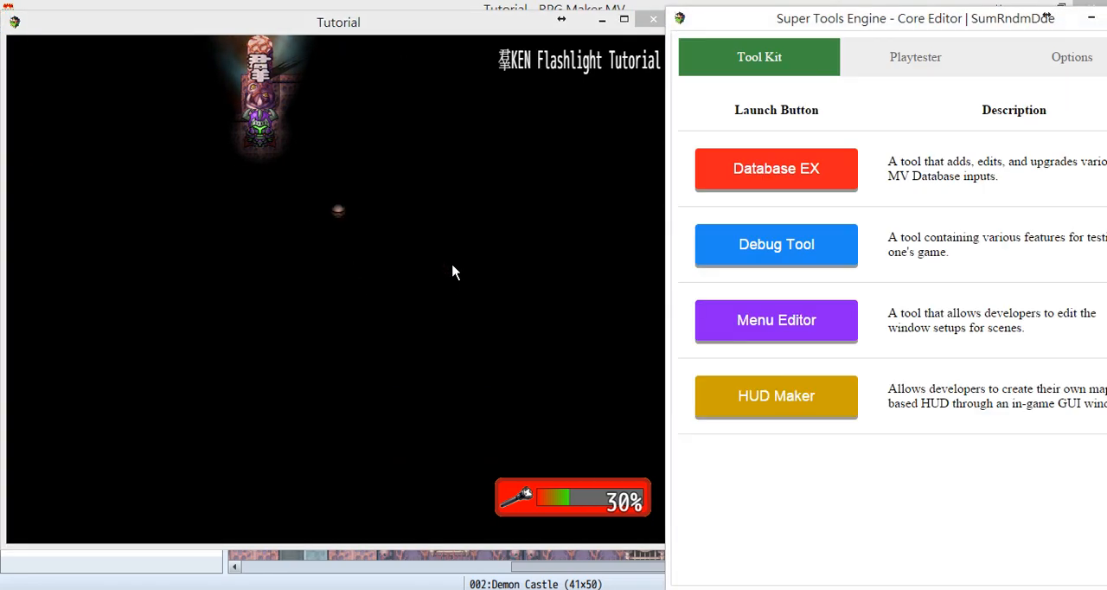
click(733, 395)
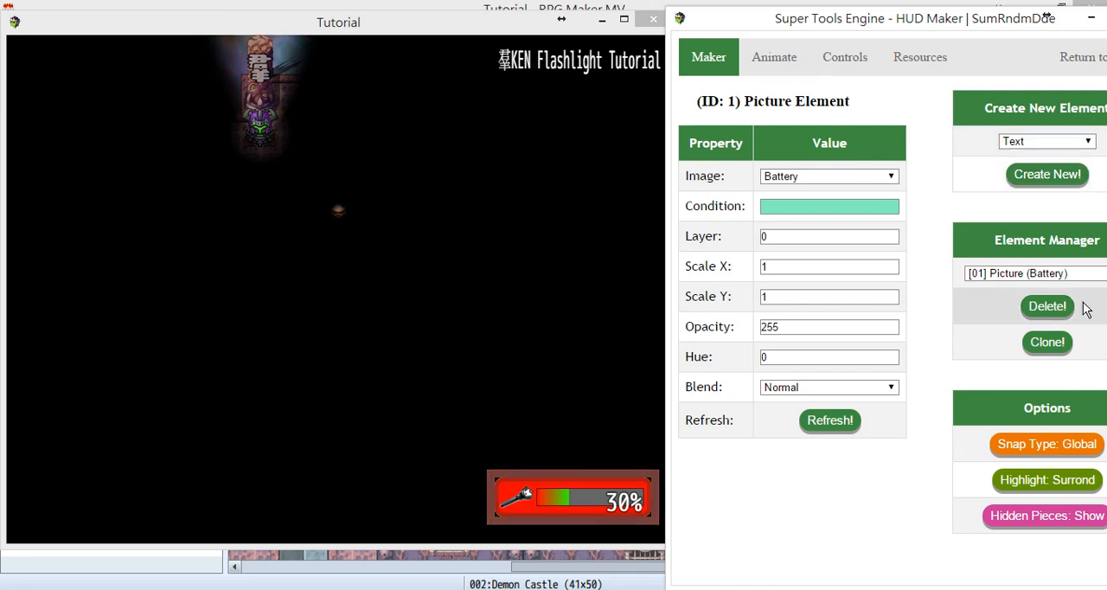
click(1088, 275)
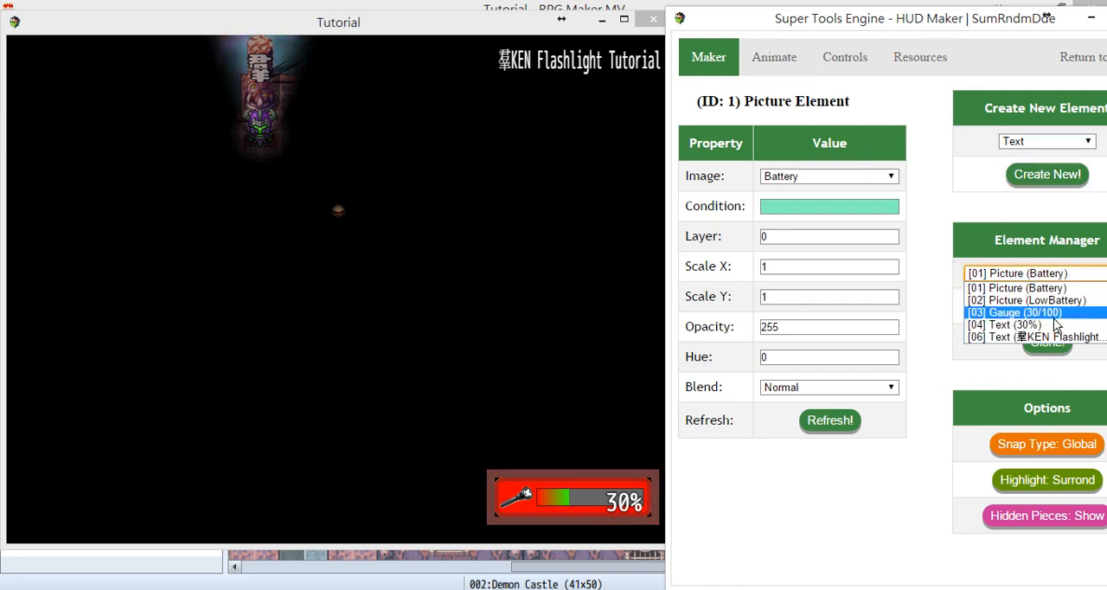
click(1055, 300)
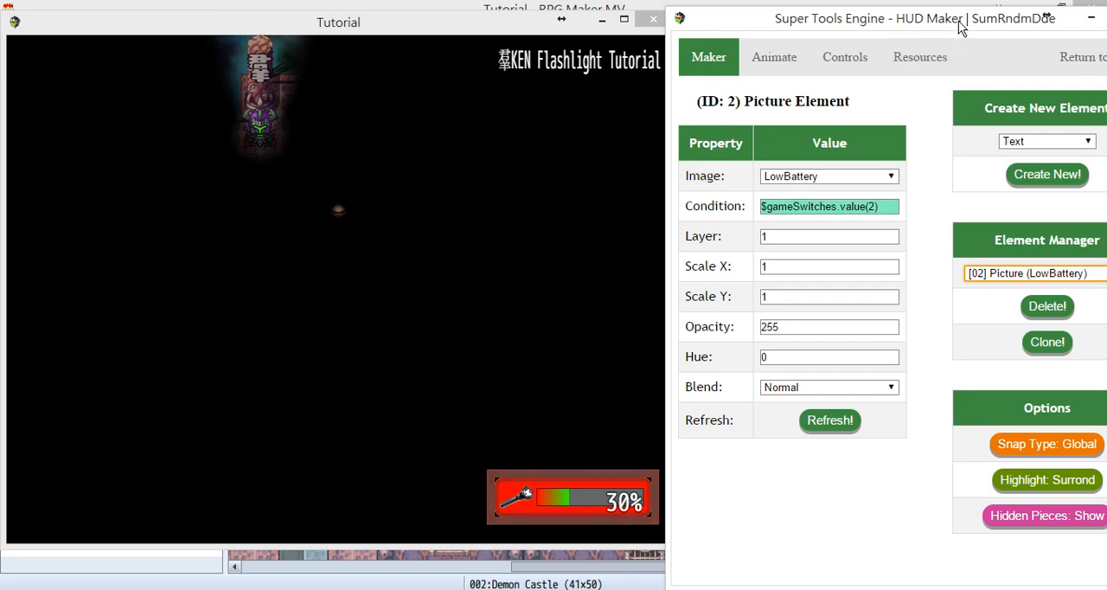
drag(785, 27, 637, 105)
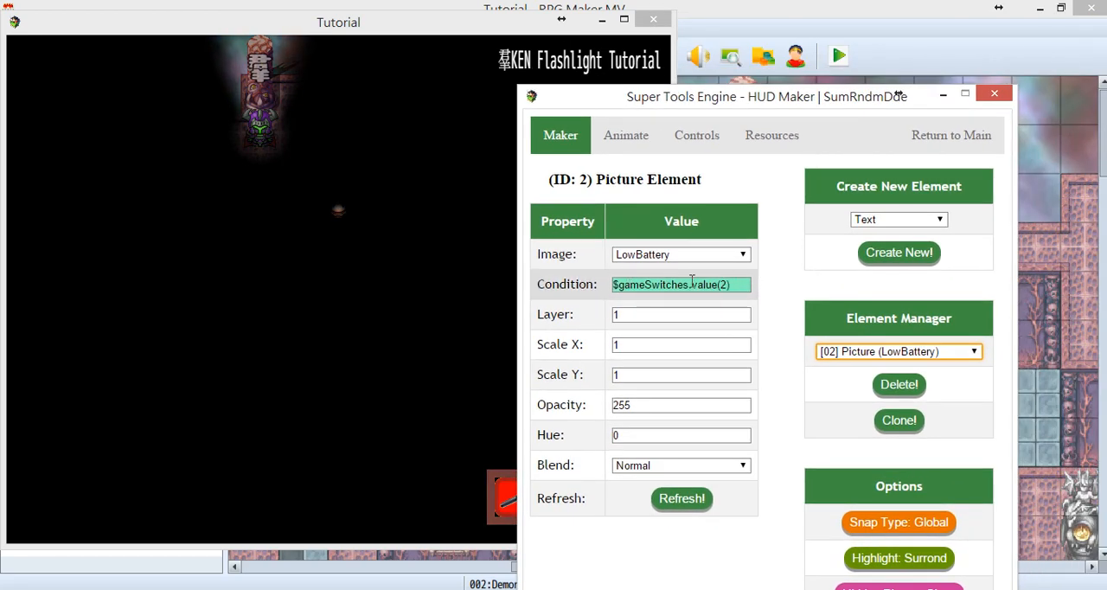
click(955, 143)
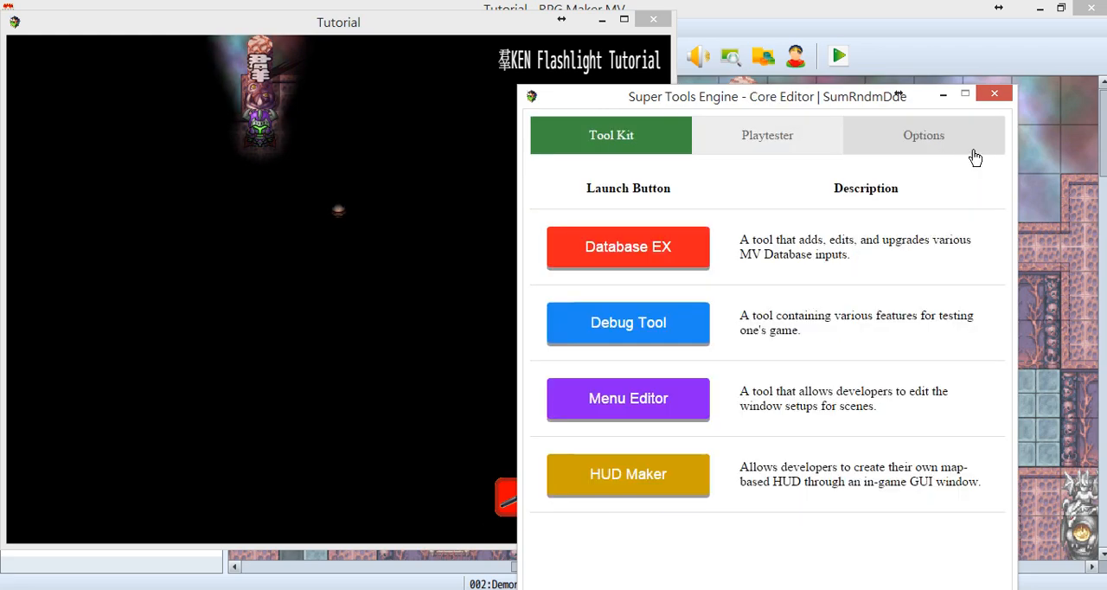
click(996, 96)
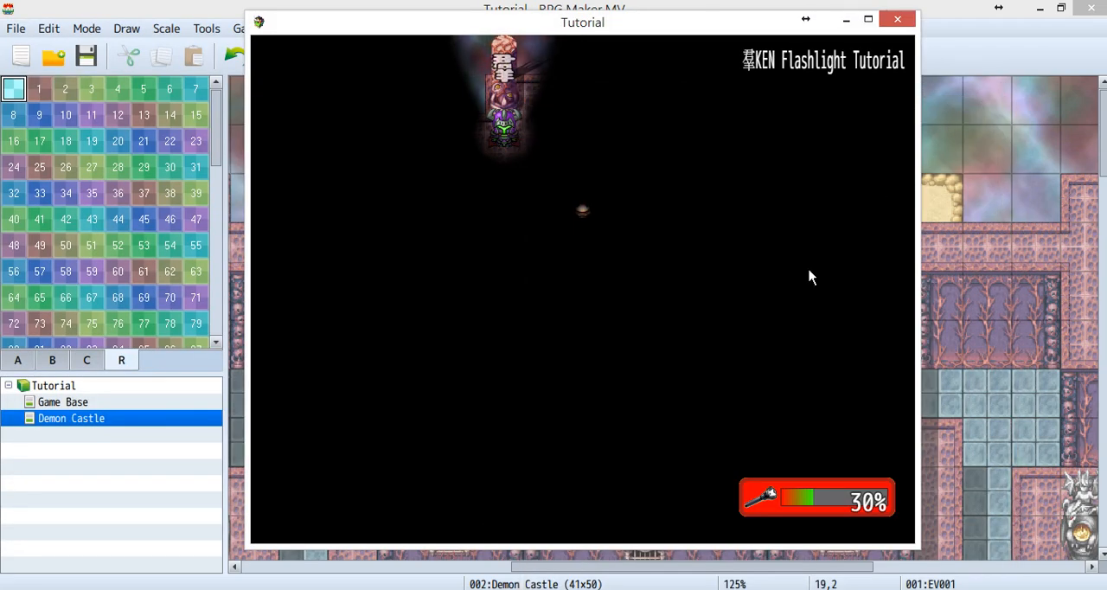
Turn the flashlight on and walk the character around the dark map until the battery is drained to 0%.
key(f)
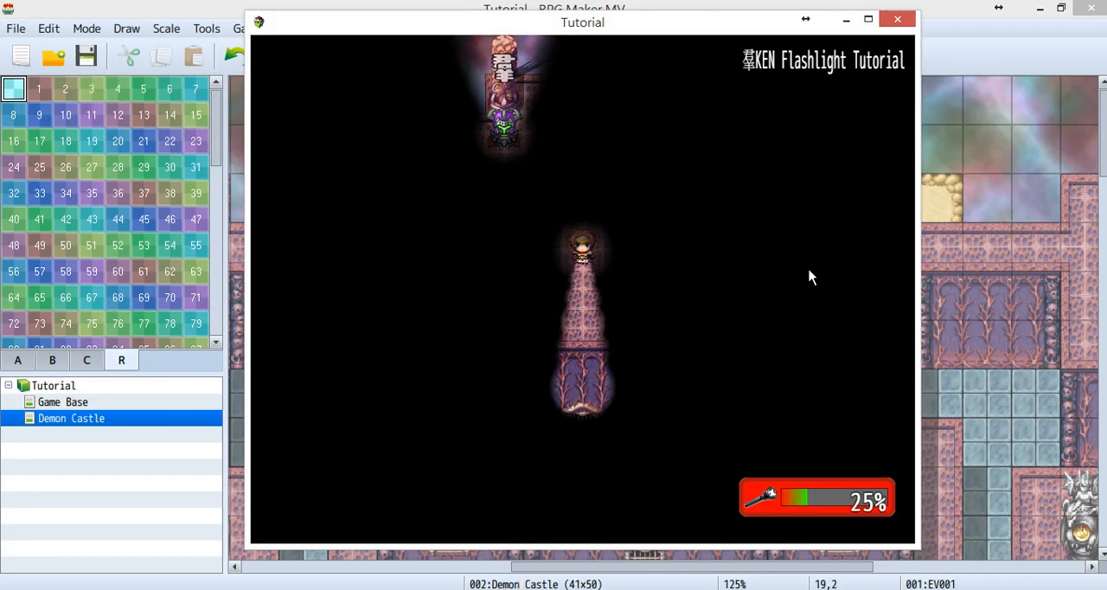
key(Left)
key(Up)
key(Right)
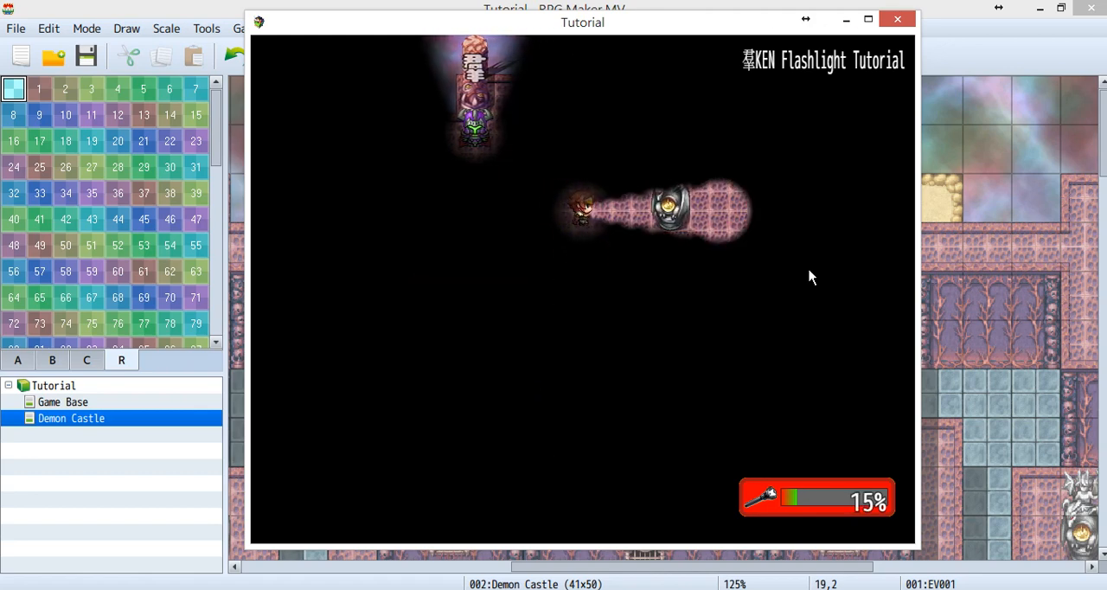
key(Down)
key(Left)
key(Up)
key(Right)
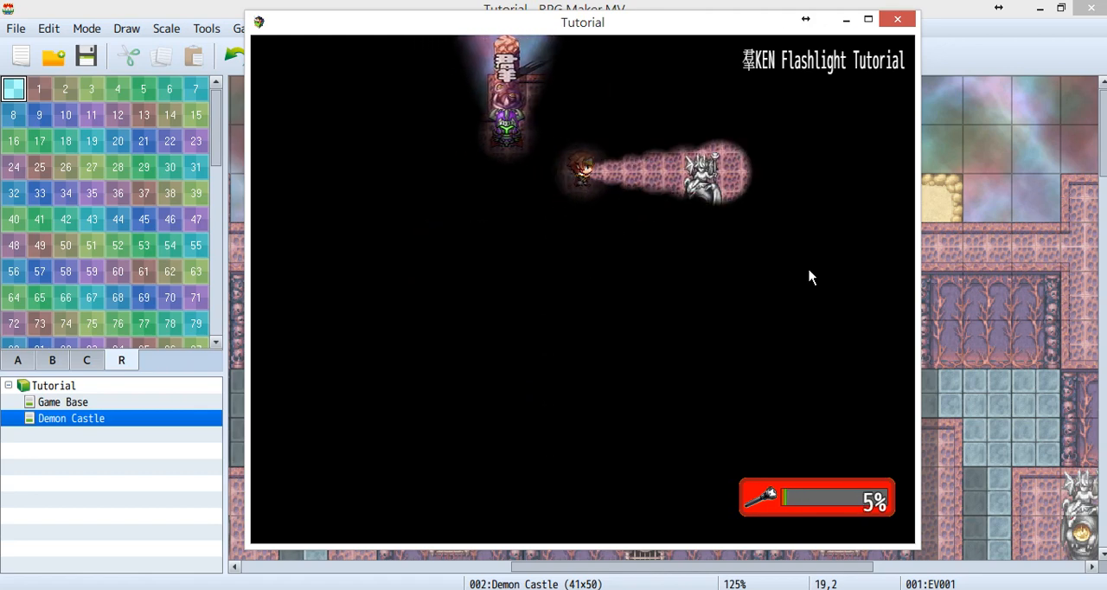
key(Down)
key(Left)
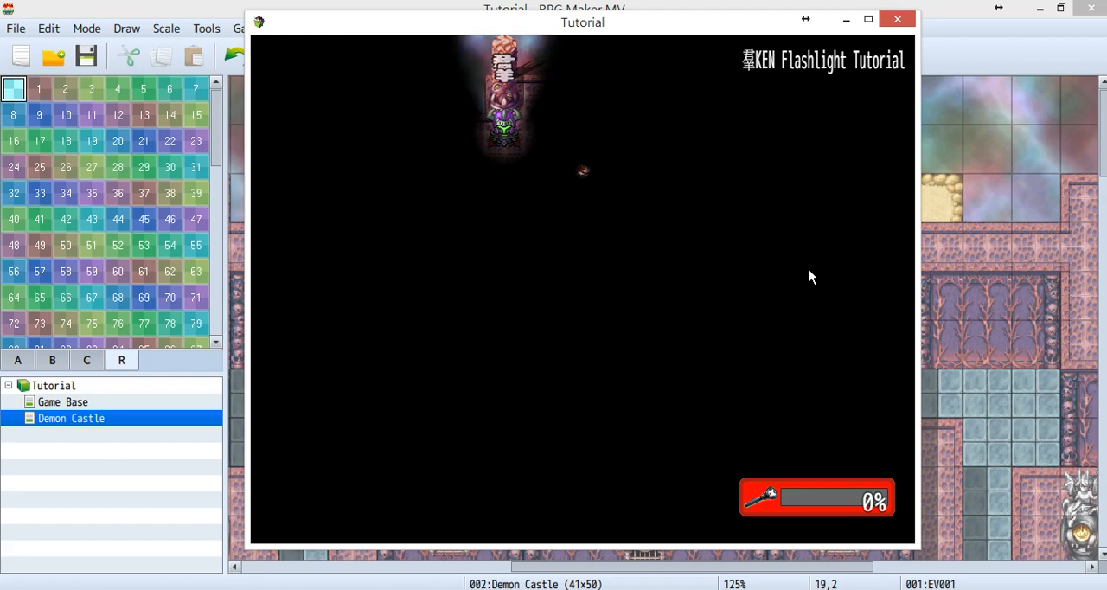